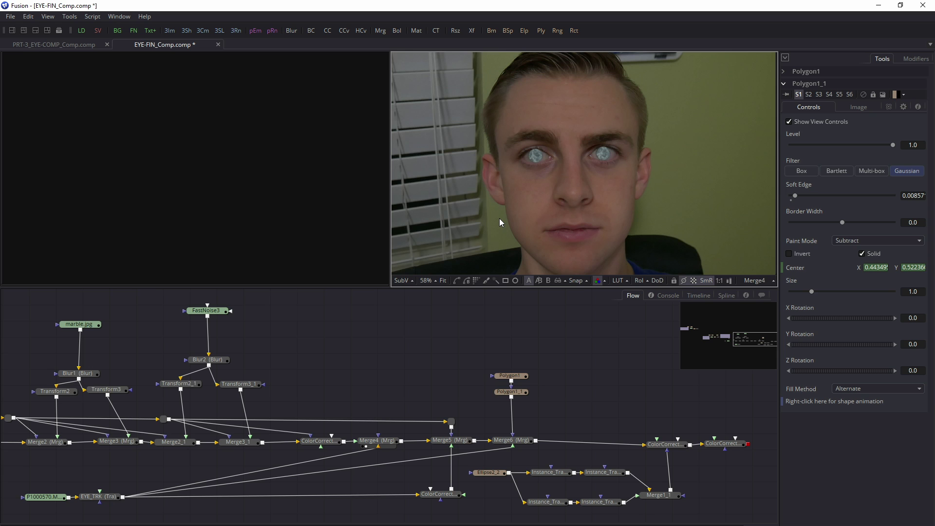
# Step: Preview the Merge4, Merge5 and Merge6 stages of the finished eye comp in the viewer
pyautogui.click(390, 447)
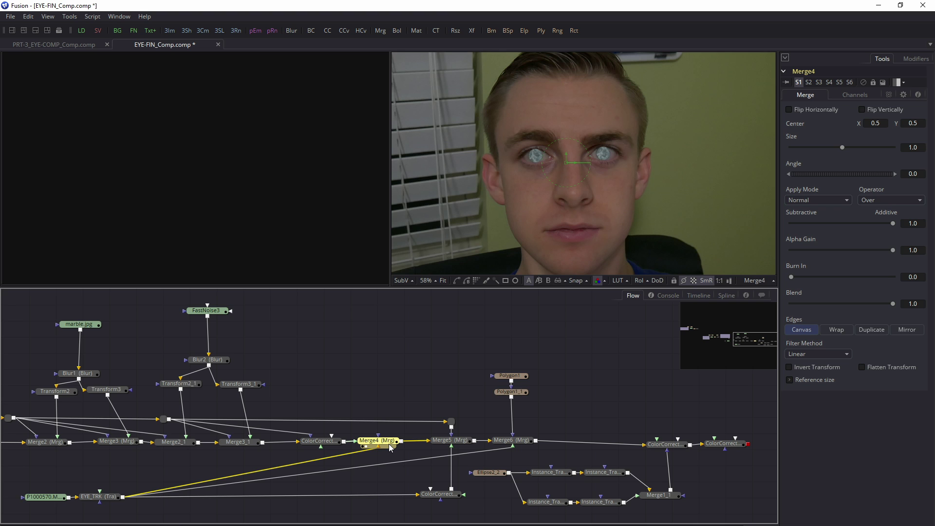
pyautogui.click(441, 446)
pyautogui.click(500, 446)
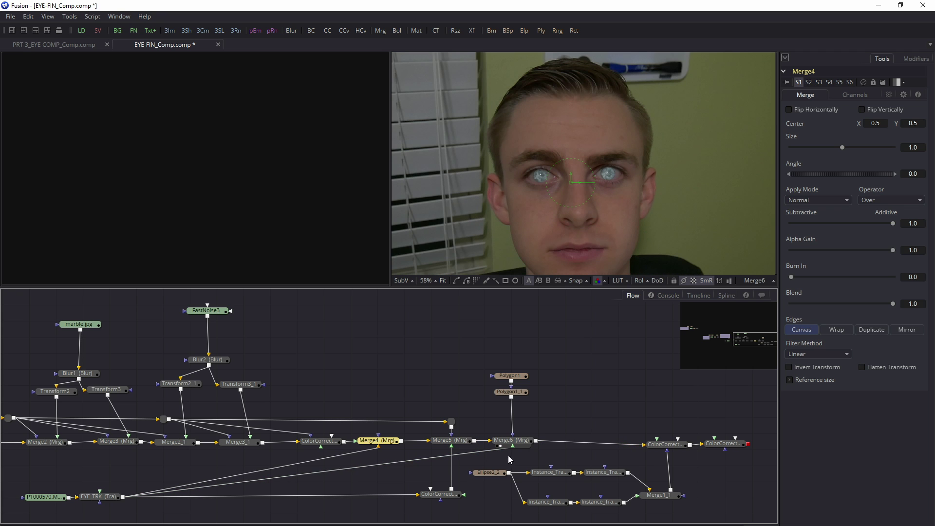
# Step: Preview the ColorCorrect results fitted in the viewer, then switch to the PRT-3_EYE-COMP_Comp.comp composition
pyautogui.click(654, 451)
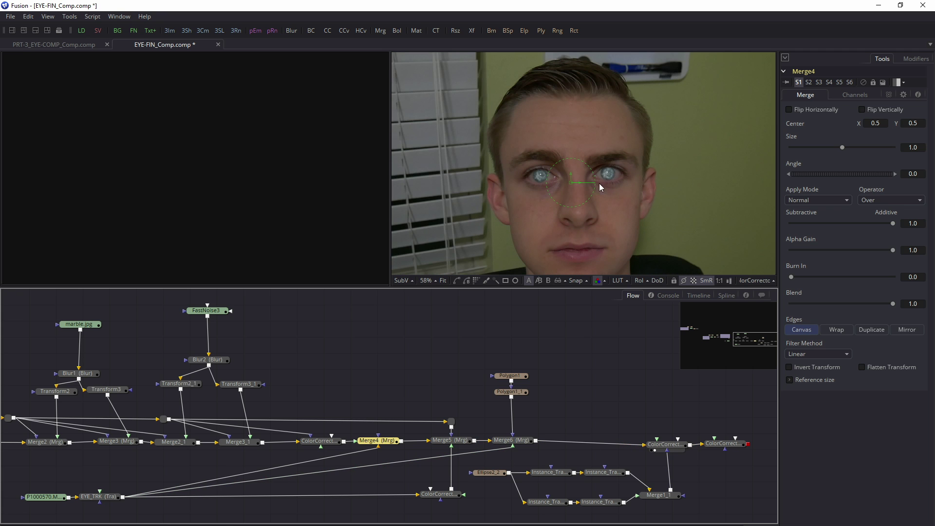
pyautogui.scroll(4, 626, 178)
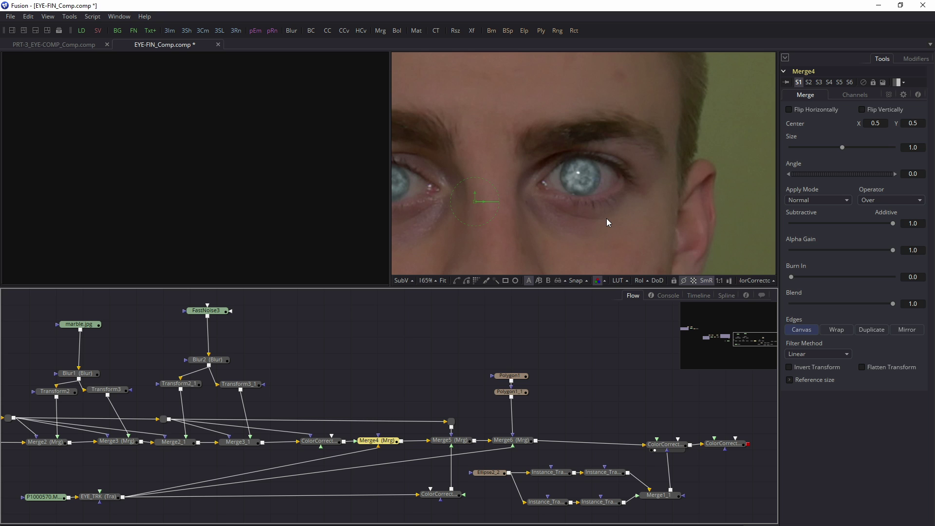
pyautogui.hotkey('ctrl', 'f')
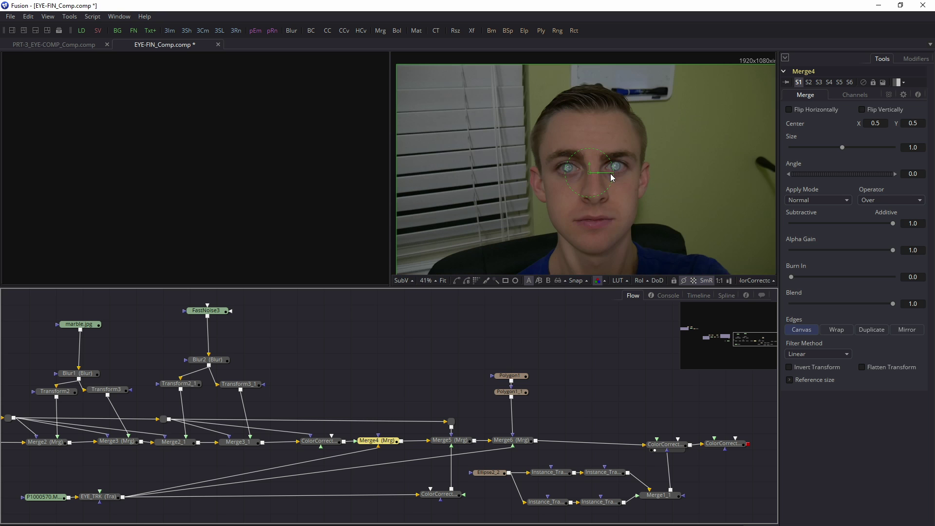
pyautogui.click(713, 449)
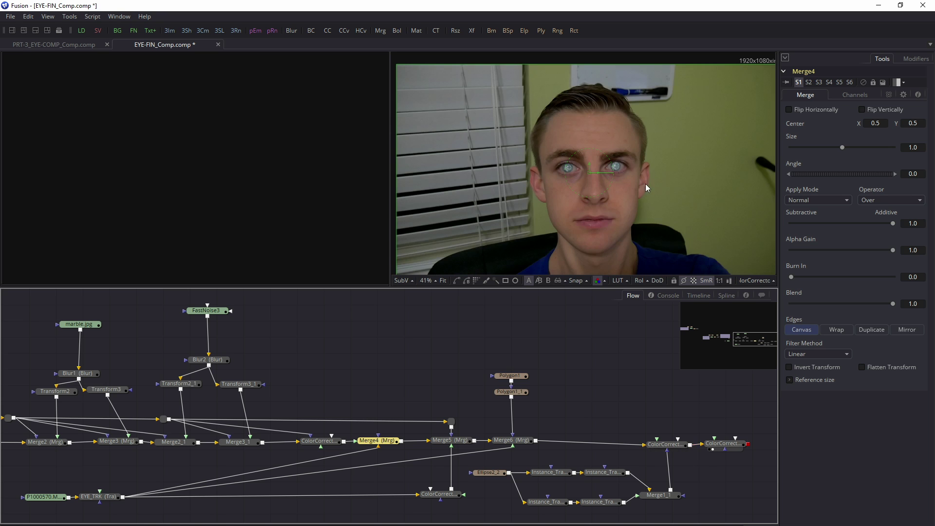
pyautogui.scroll(-1, 623, 157)
pyautogui.scroll(1, 623, 157)
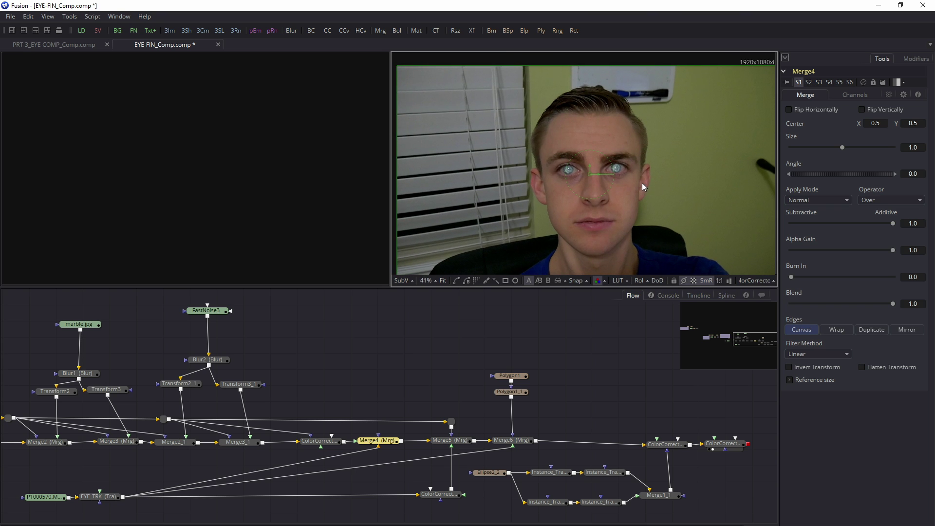
pyautogui.hotkey('ctrl', 'Tab')
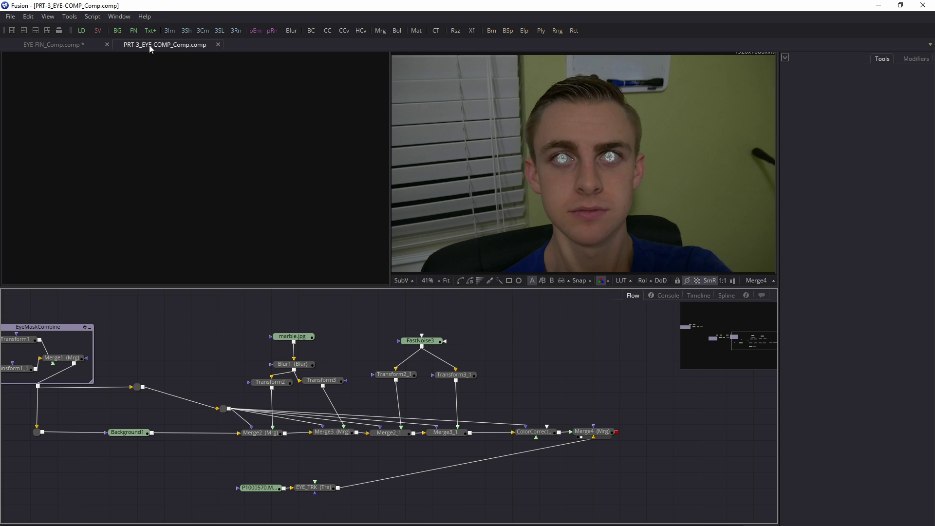
# Step: Add a Blur2 tool after FastNoise3 and place it just below that node
pyautogui.moveTo(151, 46); pyautogui.dragTo(77, 43)
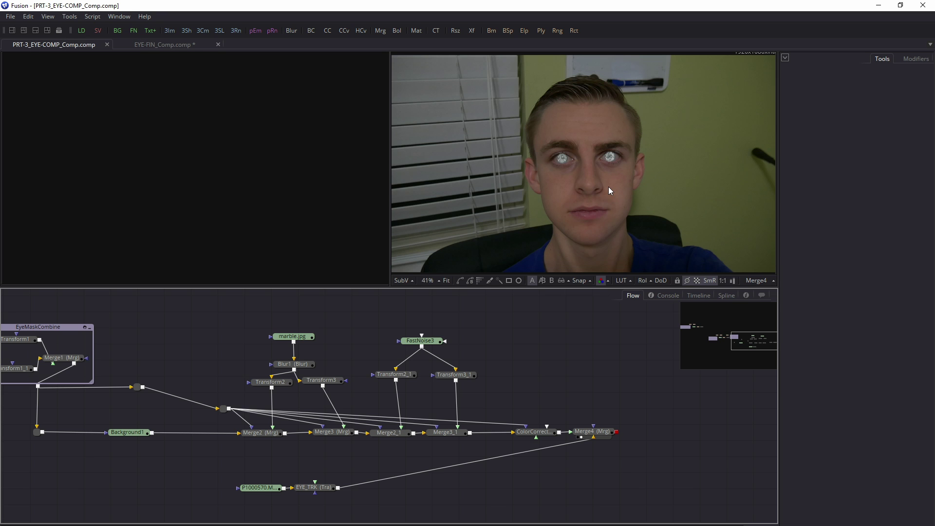
pyautogui.scroll(6, 609, 186)
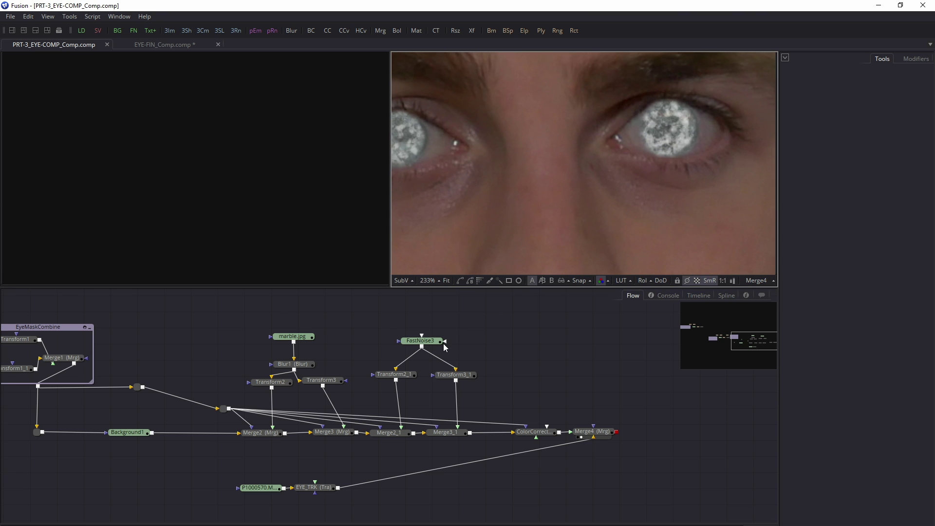
pyautogui.click(422, 342)
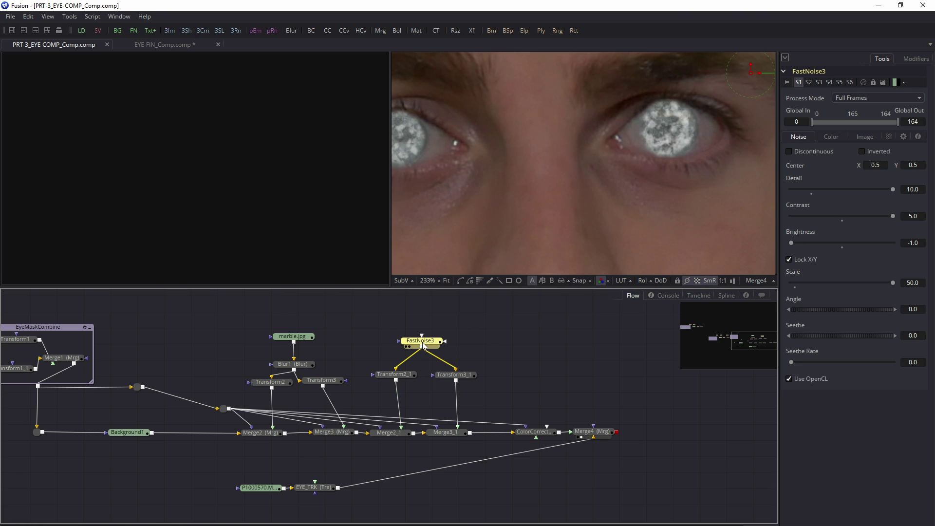
pyautogui.hotkey('ctrl', 'b')
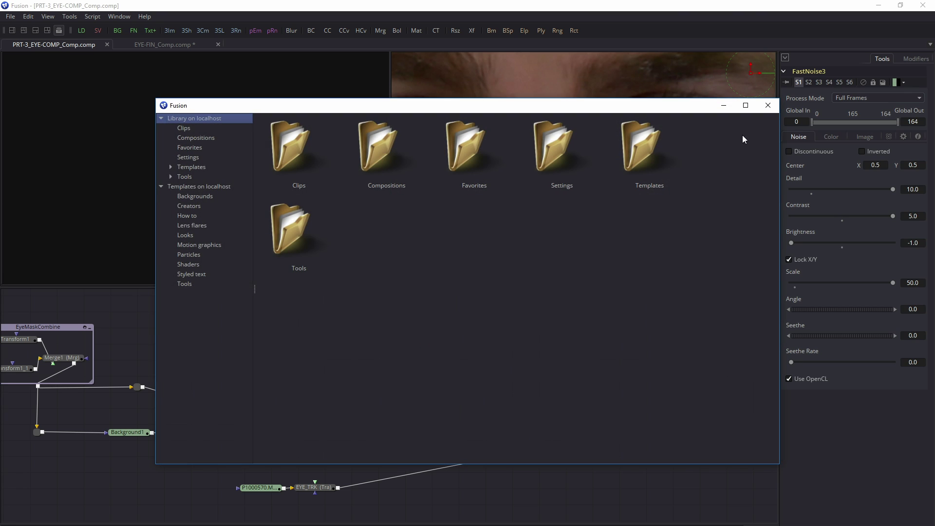
pyautogui.click(768, 105)
pyautogui.hotkey('ctrl', 'space')
pyautogui.write('blur')
pyautogui.press('Return')
pyautogui.moveTo(416, 344)
pyautogui.mouseDown()
pyautogui.moveTo(424, 334)
pyautogui.moveTo(425, 352)
pyautogui.mouseUp()
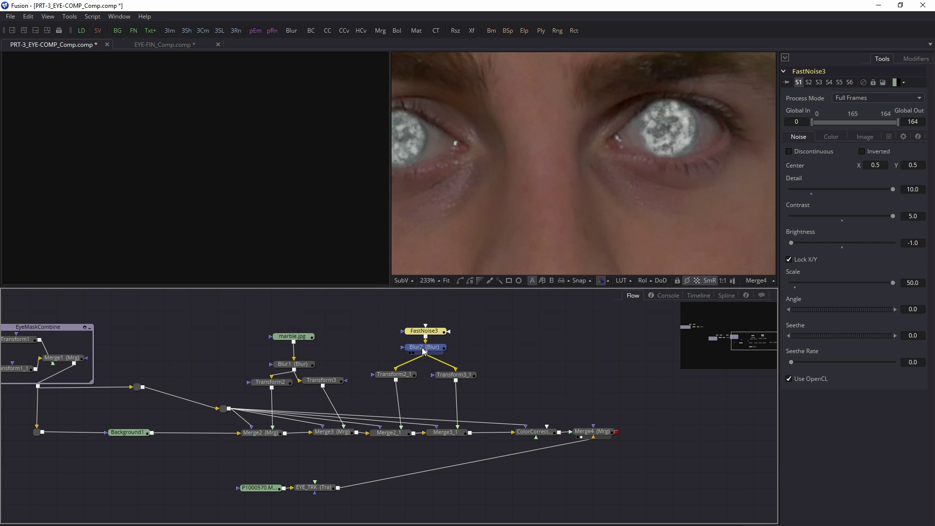
pyautogui.click(422, 347)
# Step: Set the Blend of both Merge2_1 and Merge3_1 to 0.25
pyautogui.click(385, 433)
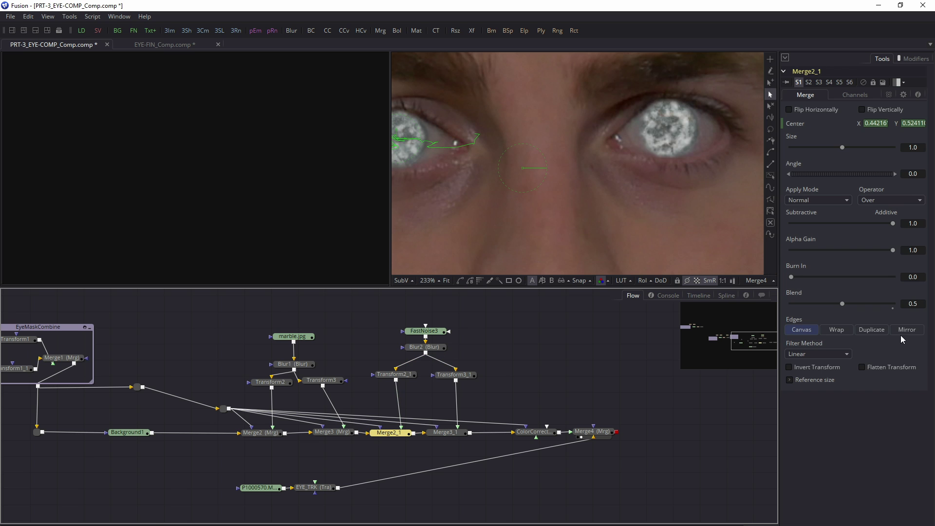
pyautogui.click(913, 303)
pyautogui.write('.25')
pyautogui.press('Return')
pyautogui.click(444, 432)
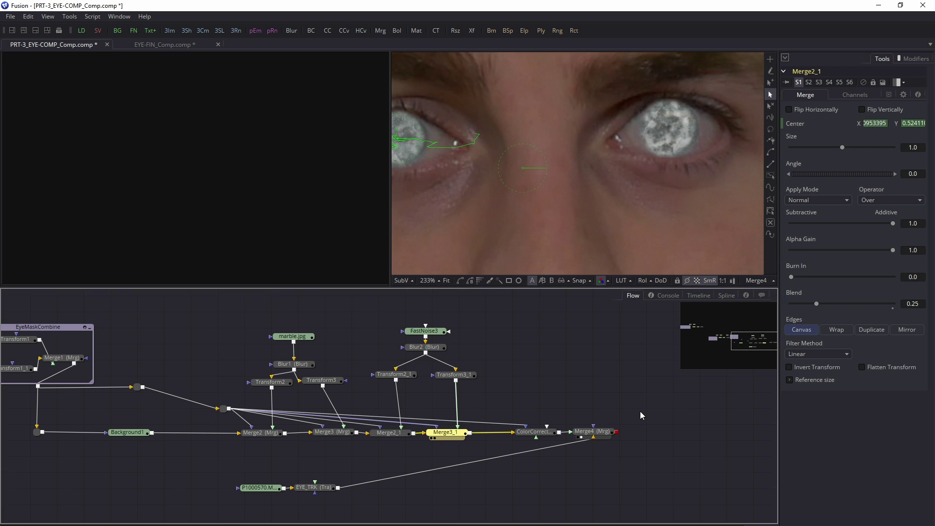
pyautogui.click(912, 304)
pyautogui.write('.25')
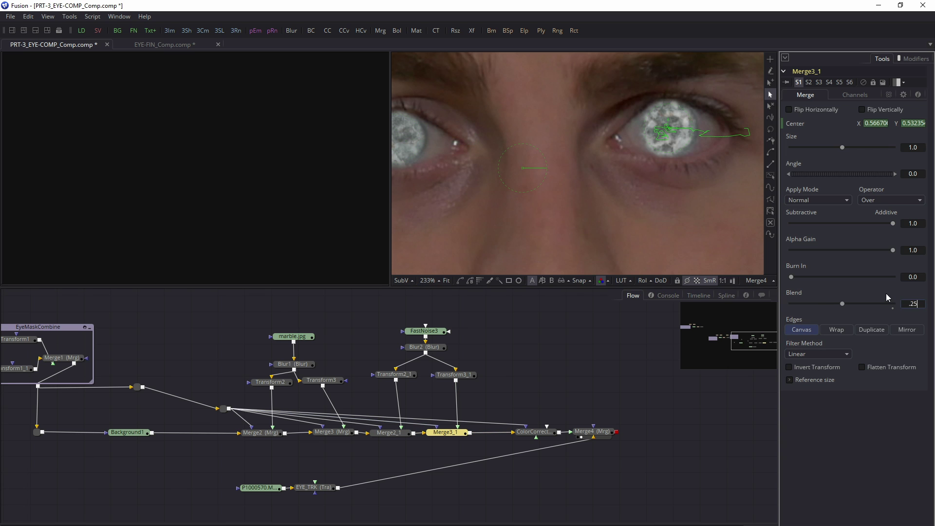
pyautogui.press('Return')
pyautogui.click(715, 414)
# Step: Recentre Transform3's eye texture near 0.51, 0.46 and rotate it to about -139 degrees
pyautogui.scroll(-2, 540, 175)
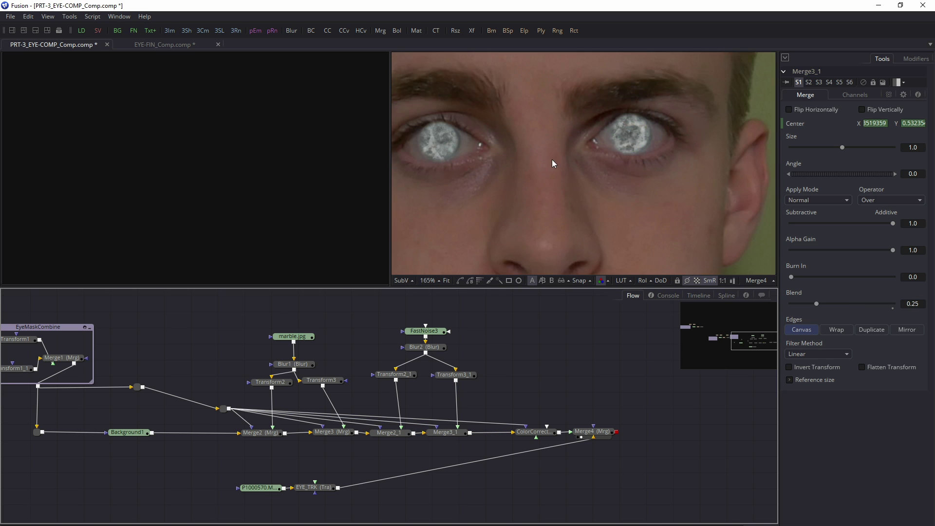
pyautogui.moveTo(553, 160); pyautogui.dragTo(589, 142)
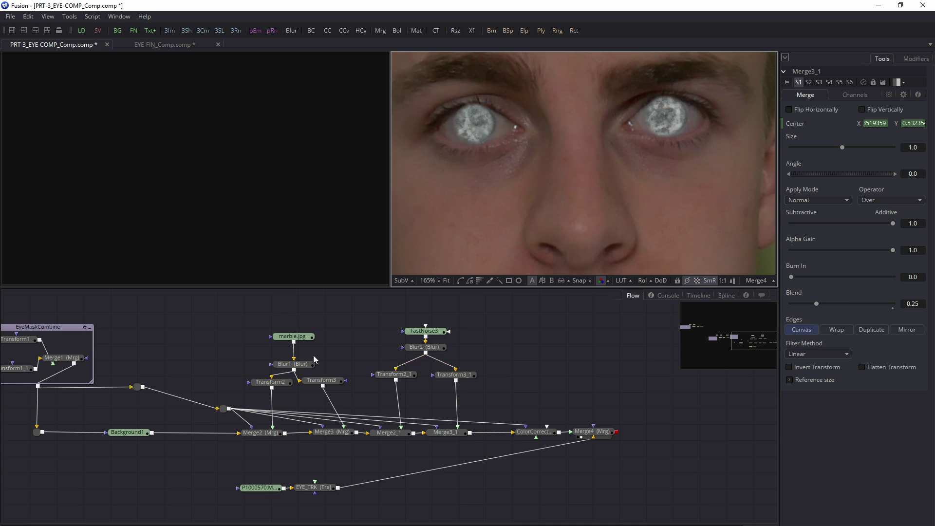
pyautogui.click(323, 384)
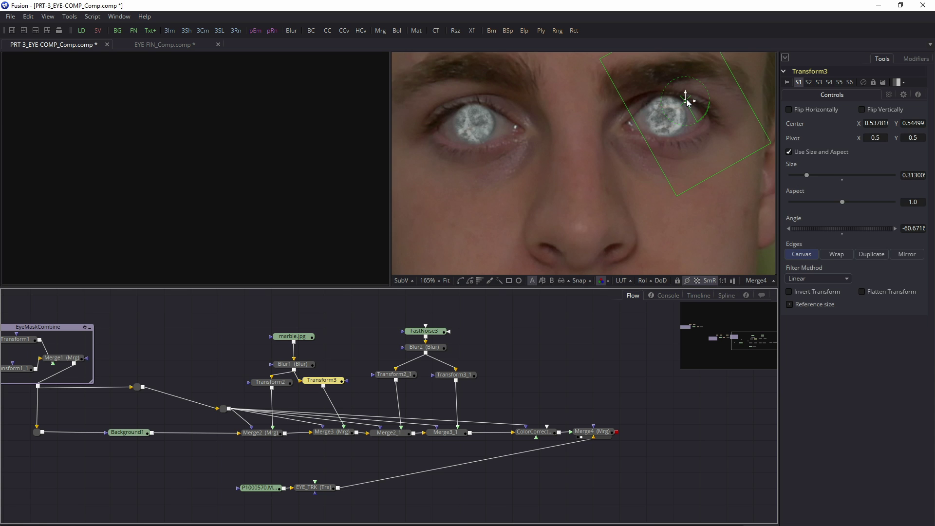
pyautogui.moveTo(671, 116); pyautogui.dragTo(662, 115)
pyautogui.click(642, 369)
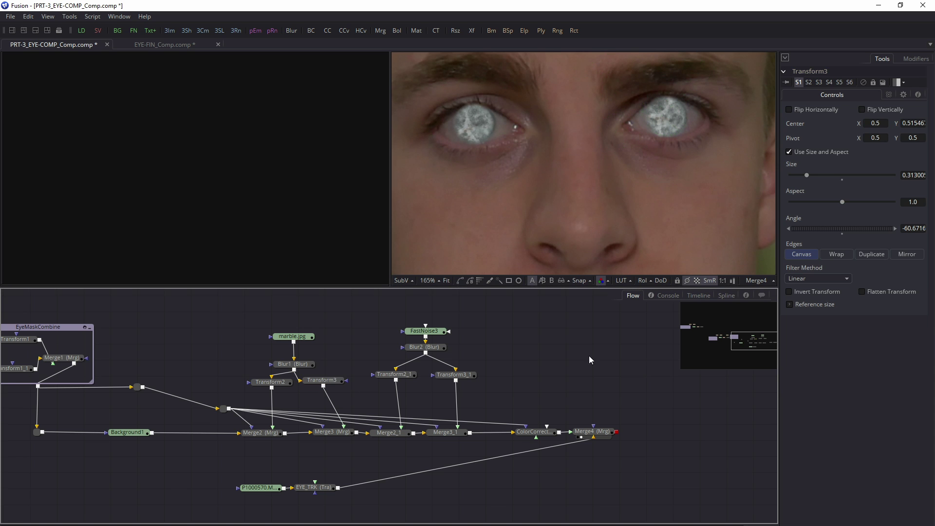
pyautogui.click(321, 381)
pyautogui.moveTo(692, 101); pyautogui.dragTo(672, 129)
pyautogui.click(653, 358)
# Step: Add a new Merge5 node after Merge4
pyautogui.click(601, 433)
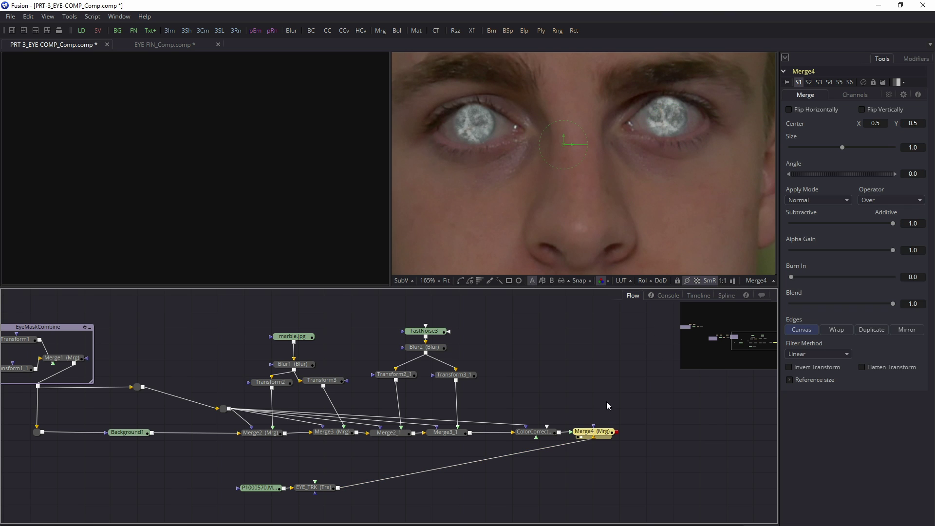
pyautogui.hotkey('ctrl', 'space')
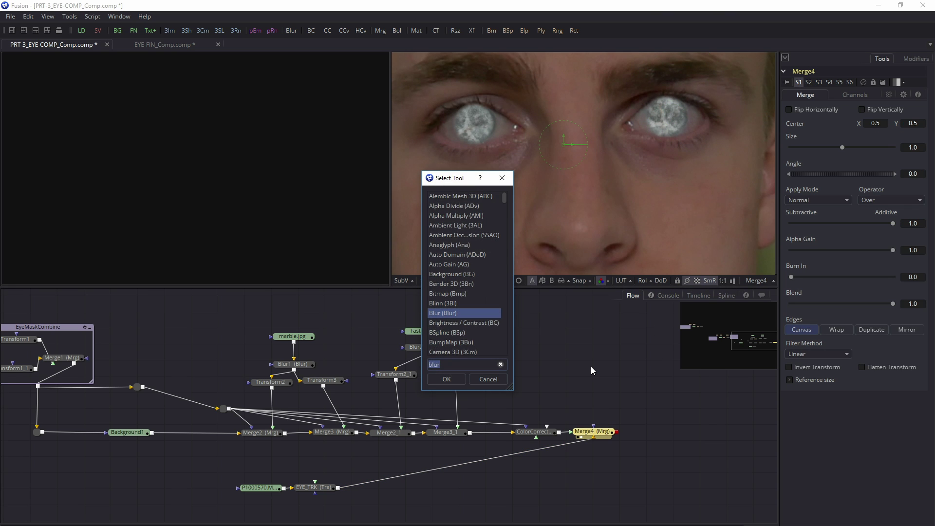
pyautogui.write('merge')
pyautogui.press('Return')
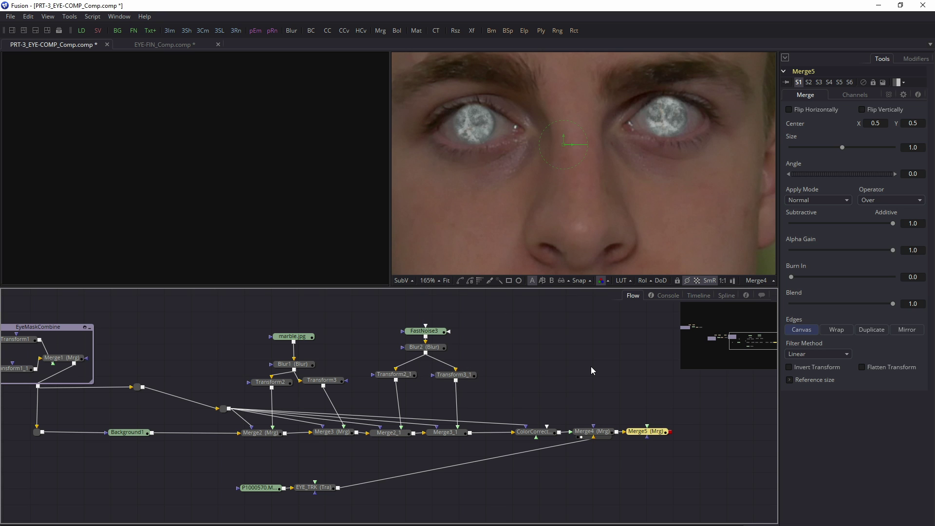
# Step: Branch a ColorCorrector2 from EYE_TRK, place it under Merge4, and raise its contrast to 3.0
pyautogui.scroll(-2, 592, 370)
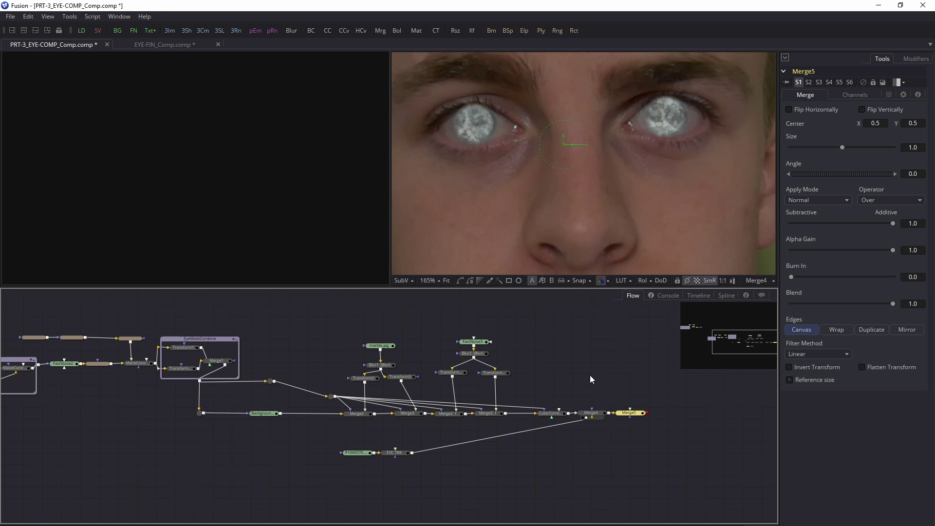
pyautogui.click(401, 456)
pyautogui.hotkey('ctrl', 'space')
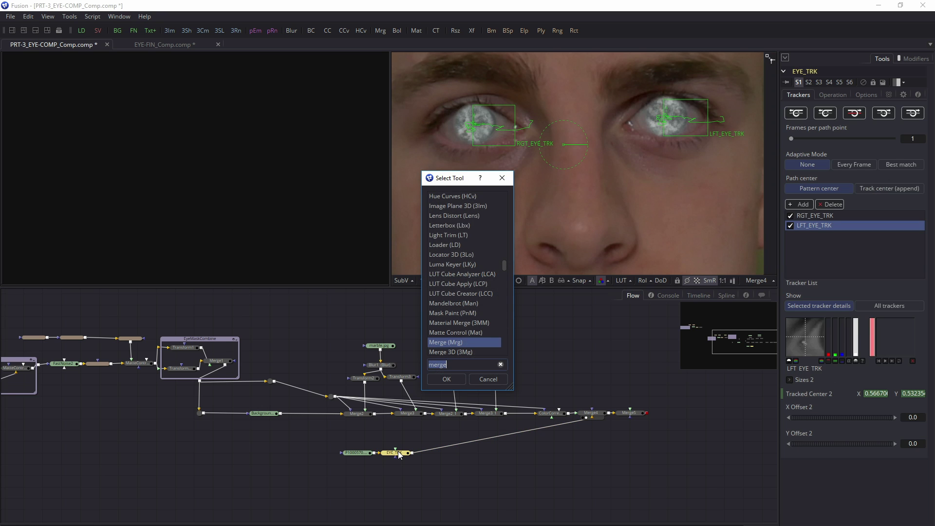
pyautogui.write('cc')
pyautogui.press('Return')
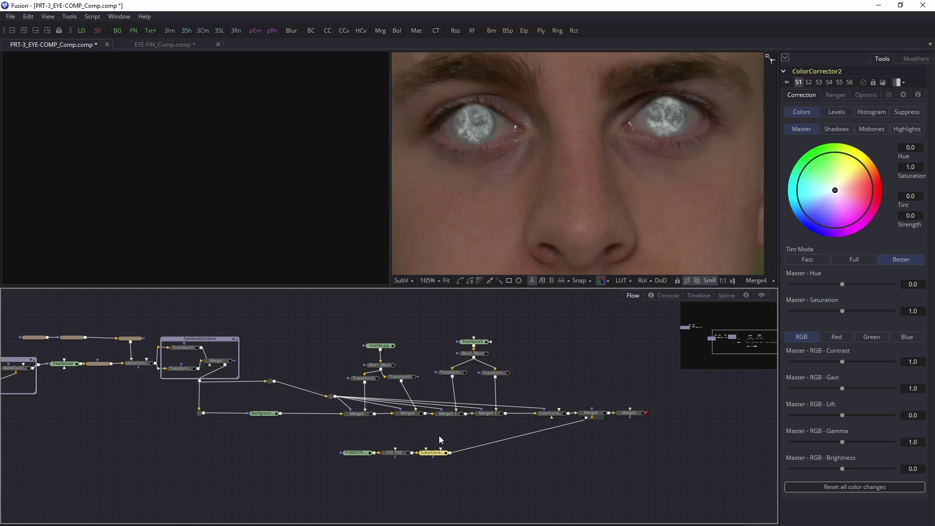
pyautogui.moveTo(422, 454)
pyautogui.mouseDown()
pyautogui.moveTo(628, 458)
pyautogui.moveTo(584, 457)
pyautogui.moveTo(675, 475)
pyautogui.moveTo(609, 455)
pyautogui.moveTo(622, 458)
pyautogui.moveTo(413, 456)
pyautogui.mouseUp()
pyautogui.moveTo(629, 457); pyautogui.dragTo(628, 449)
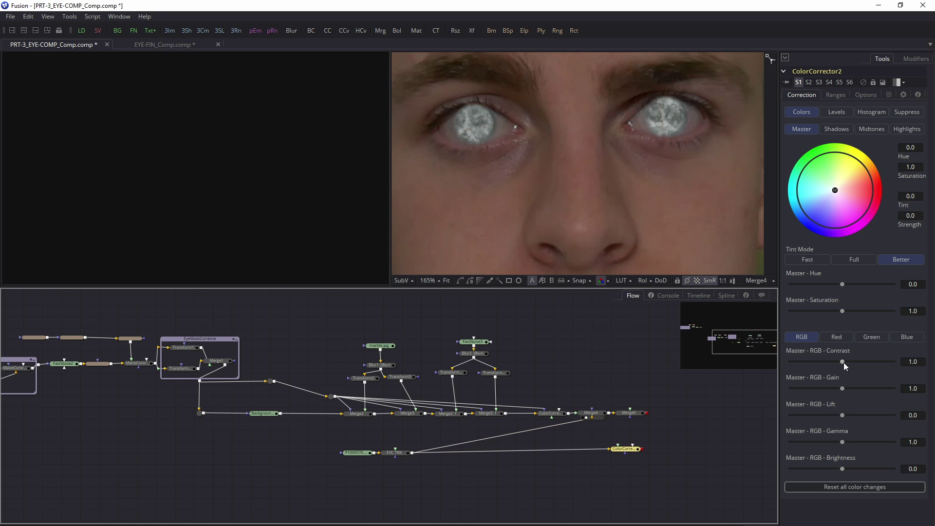
pyautogui.moveTo(843, 361); pyautogui.dragTo(893, 362)
# Step: Show ColorCorrector2 in the left viewer and connect its output into Merge5
pyautogui.click(626, 450)
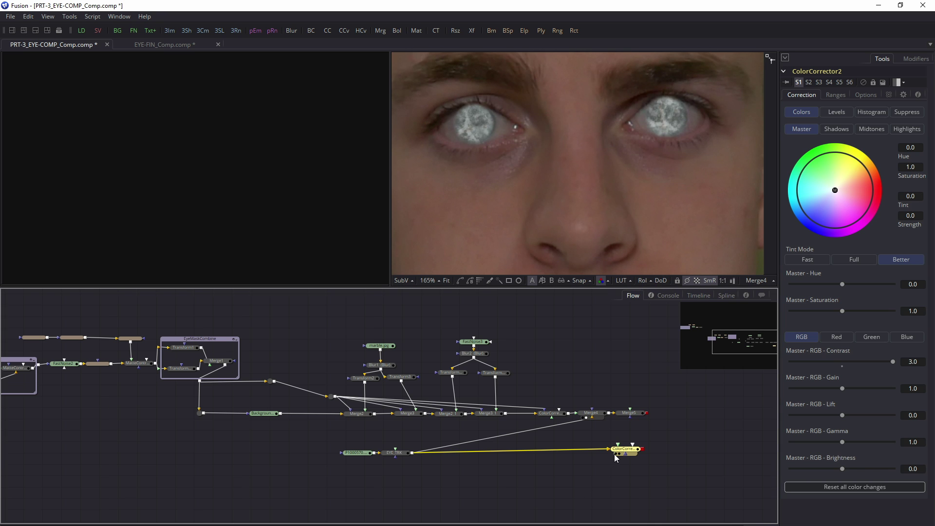
pyautogui.click(616, 454)
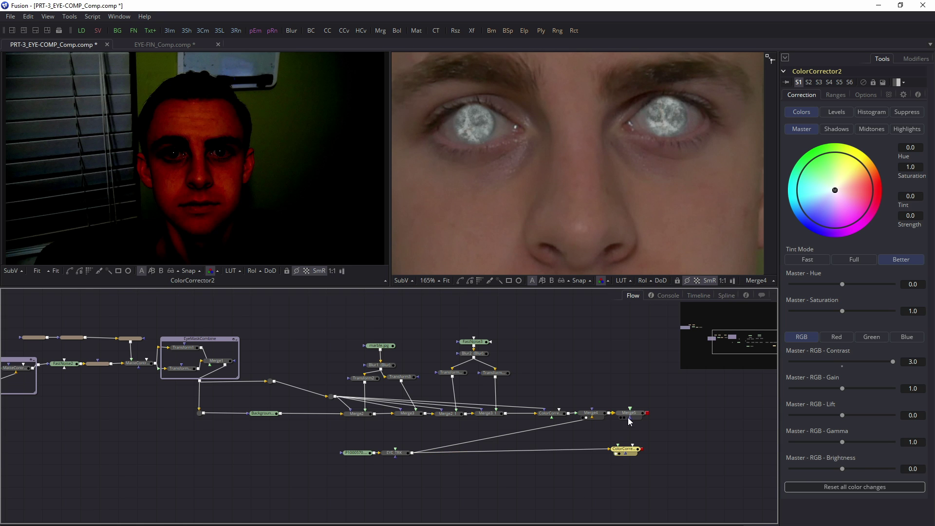
pyautogui.moveTo(631, 409); pyautogui.dragTo(643, 449)
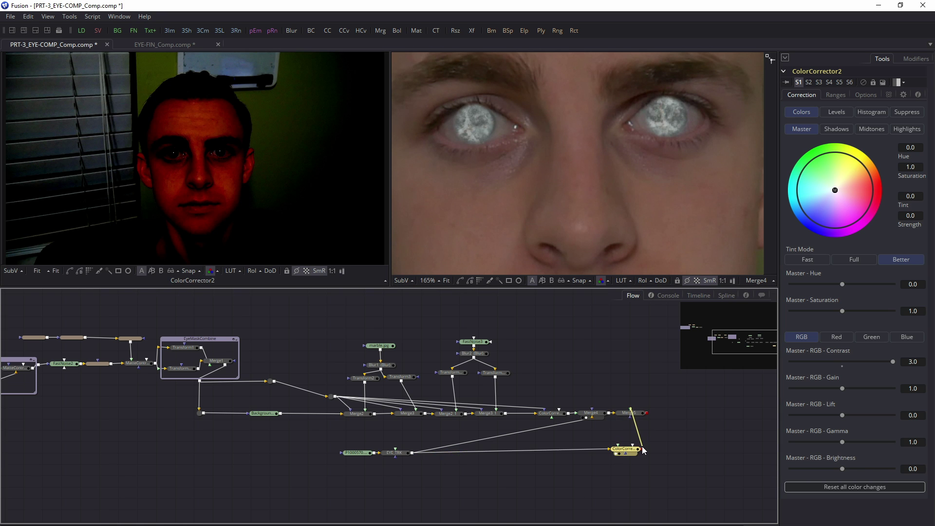
# Step: Set Merge5's Apply Mode to Screen, add a routing point on its input link, and view Merge5
pyautogui.click(628, 414)
pyautogui.click(825, 202)
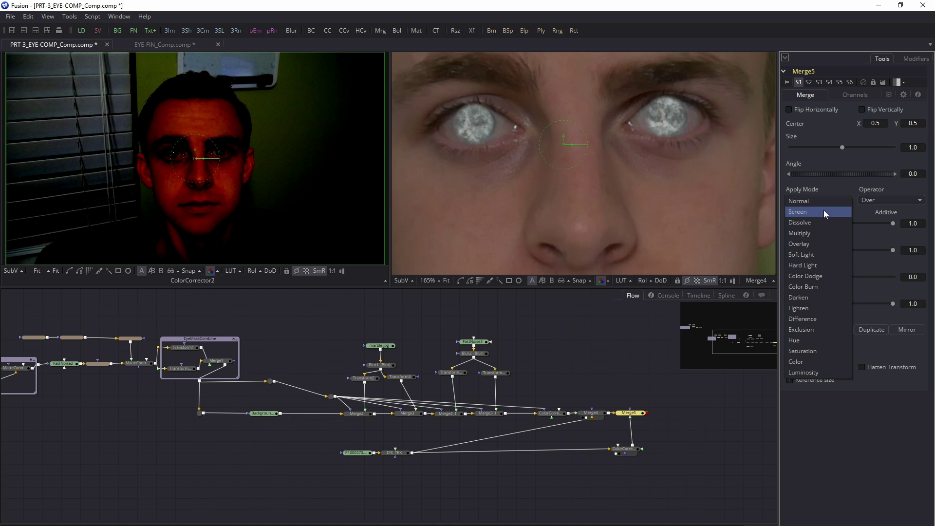
pyautogui.click(823, 211)
pyautogui.scroll(3, 640, 362)
pyautogui.scroll(-4, 662, 419)
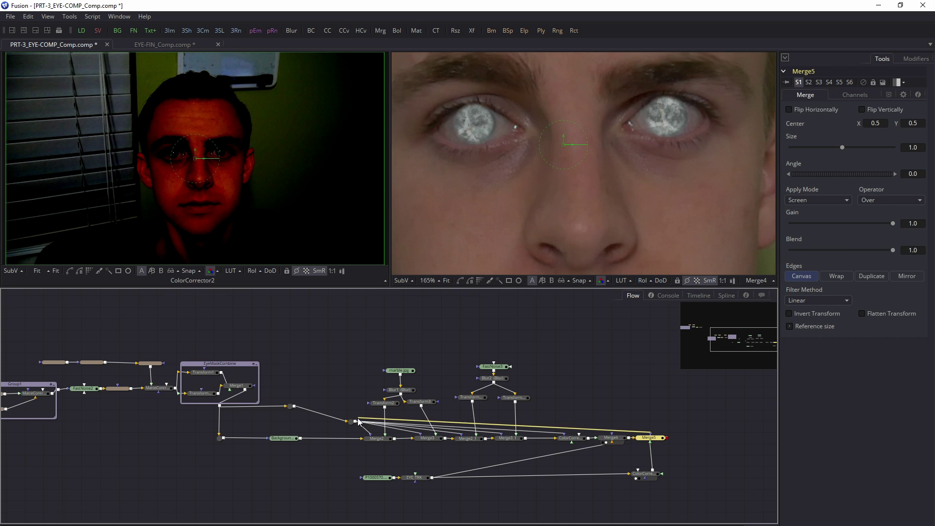
pyautogui.keyDown('ctrl'); pyautogui.click(647, 432); pyautogui.keyUp('ctrl')
pyautogui.moveTo(648, 432); pyautogui.dragTo(650, 424)
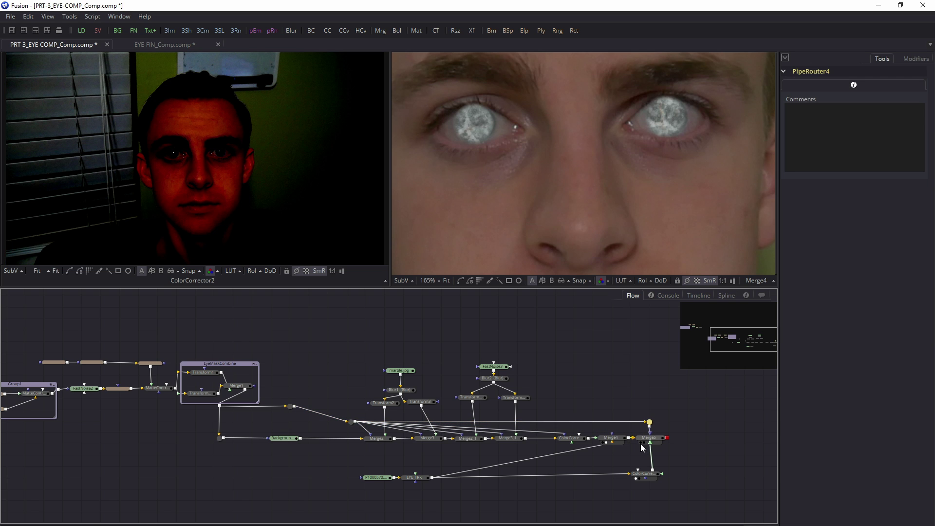
pyautogui.click(644, 443)
# Step: Lower ColorCorrector2's Master RGB Contrast from 3.0 to about 1.44
pyautogui.click(643, 474)
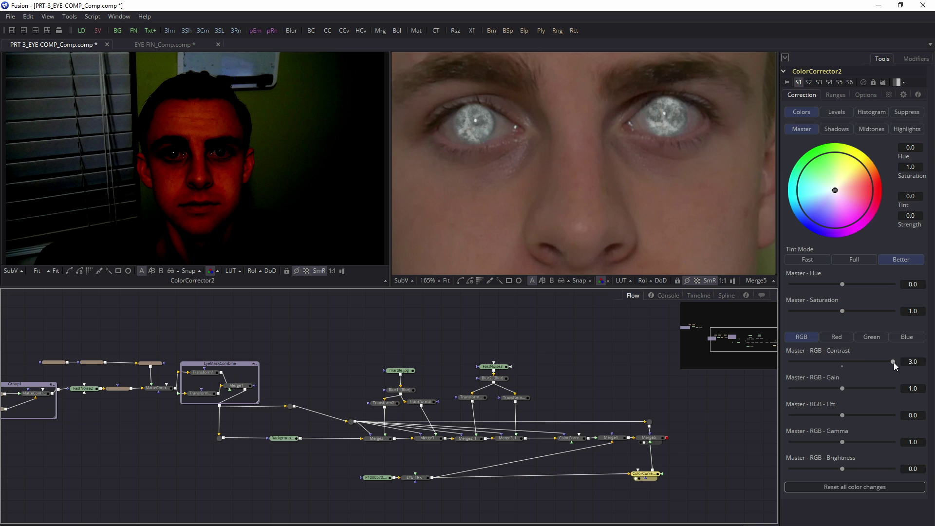
pyautogui.moveTo(893, 362); pyautogui.dragTo(859, 363)
pyautogui.scroll(4, 656, 160)
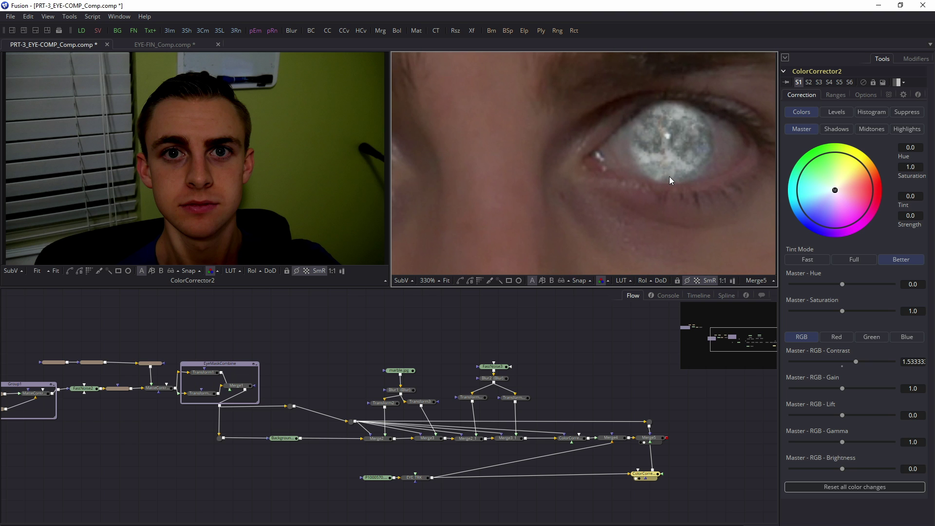
pyautogui.moveTo(856, 361); pyautogui.dragTo(854, 363)
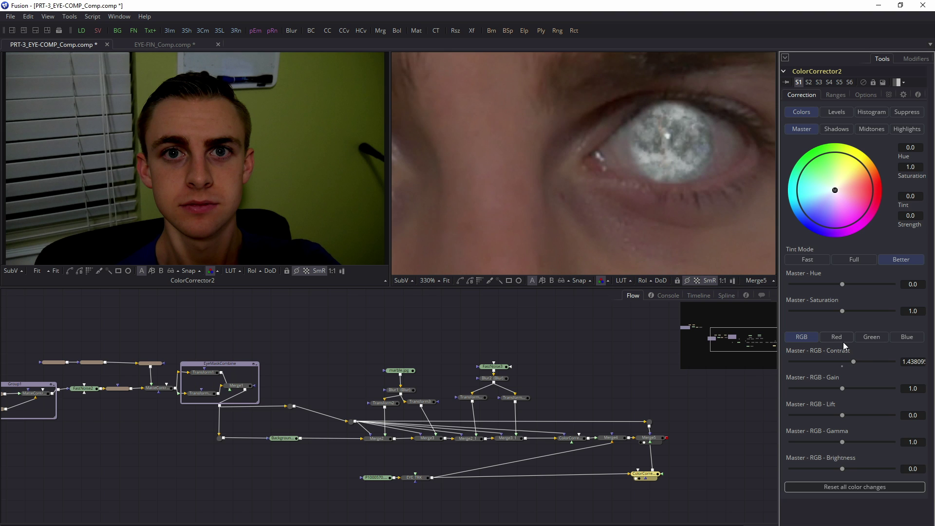
pyautogui.scroll(-4, 693, 166)
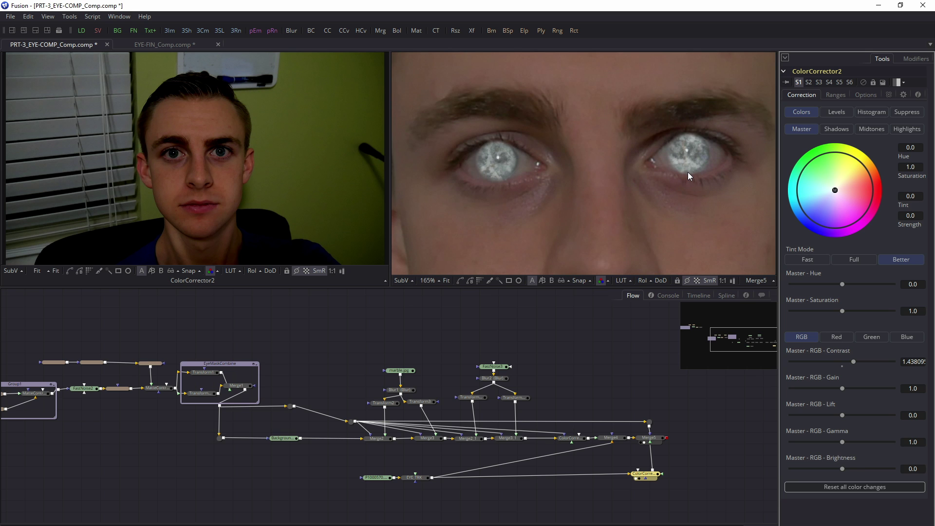
# Step: Add a Merge6 node after Merge5 and feed the EYE_TRK footage into its input
pyautogui.click(648, 438)
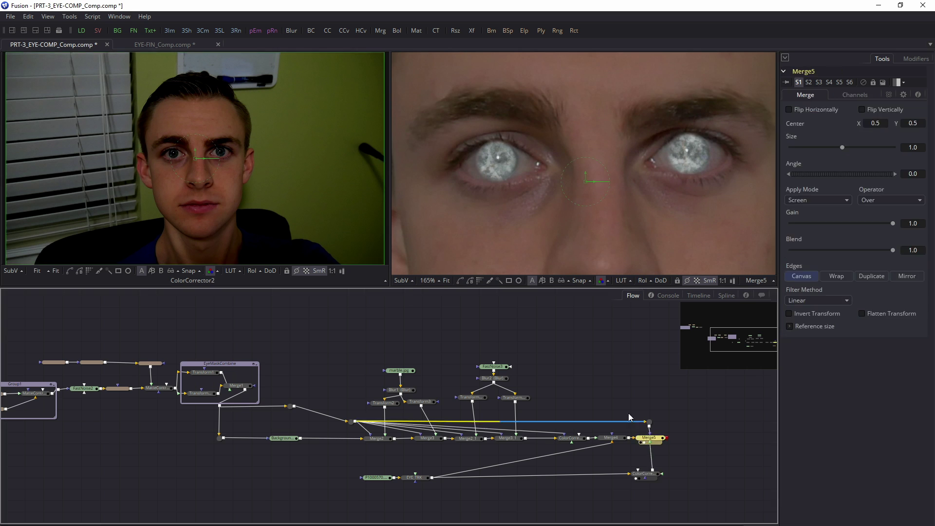
pyautogui.hotkey('ctrl', 'space')
pyautogui.write('color')
pyautogui.press('BackSpace')
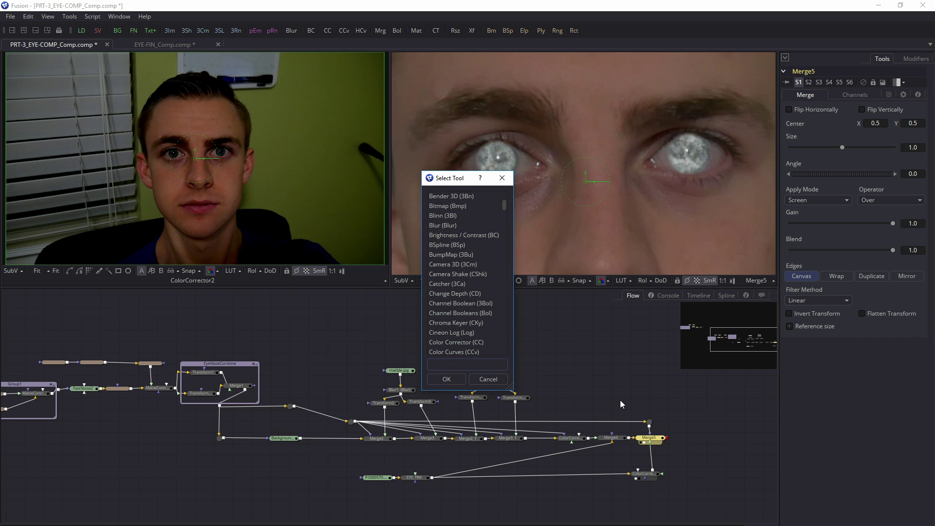
pyautogui.write('merg')
pyautogui.press('Return')
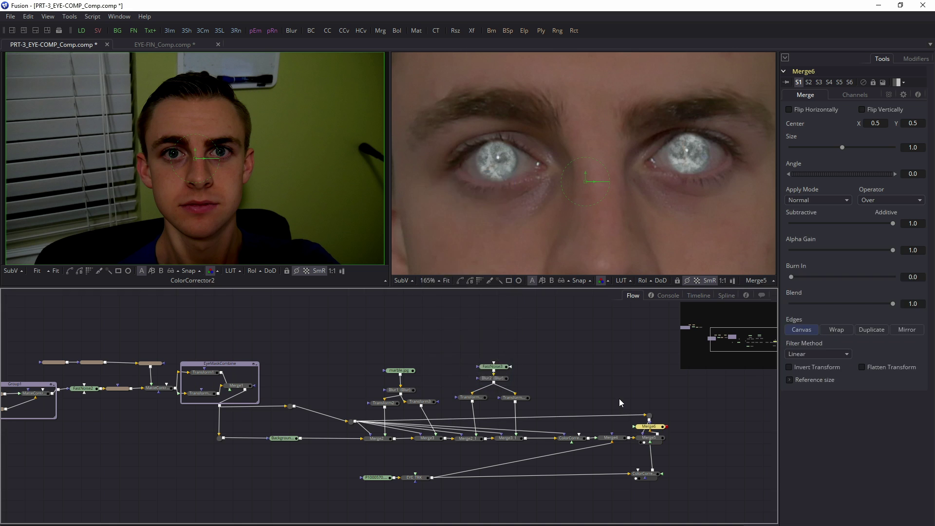
pyautogui.moveTo(660, 440); pyautogui.dragTo(582, 446)
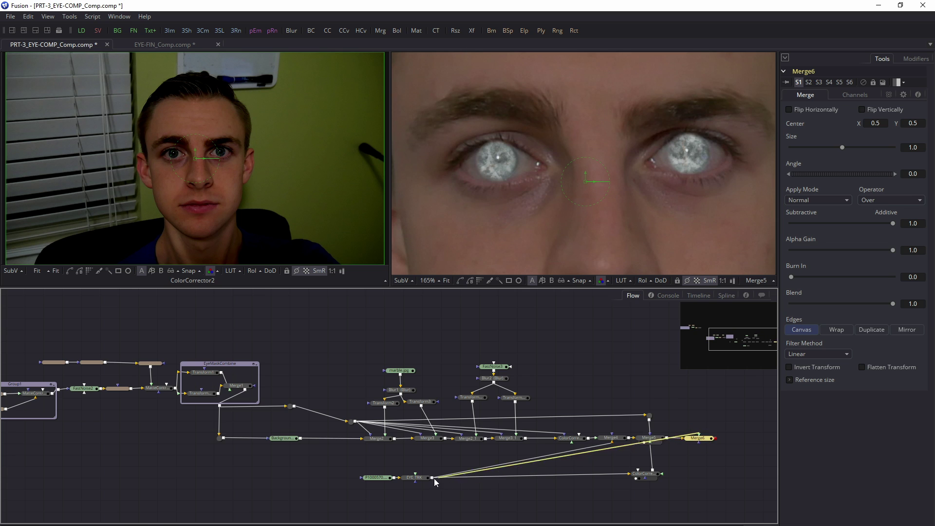
pyautogui.moveTo(433, 479); pyautogui.dragTo(695, 446)
# Step: Add Polygon1 as Merge6's mask and connect its Center to LFT_EYE_TRK_PTH Position
pyautogui.hotkey('ctrl', 'space')
pyautogui.write('mergpoly')
pyautogui.press('Return')
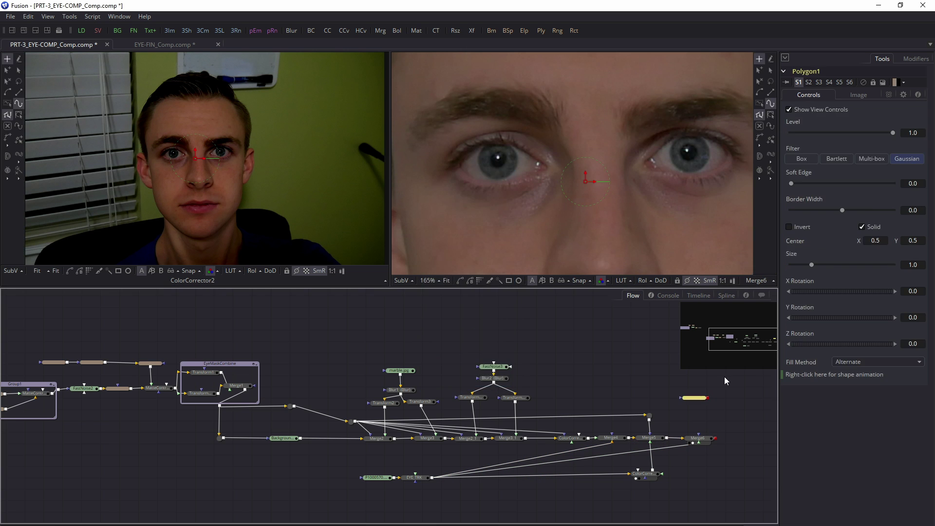
pyautogui.moveTo(700, 435); pyautogui.dragTo(702, 403)
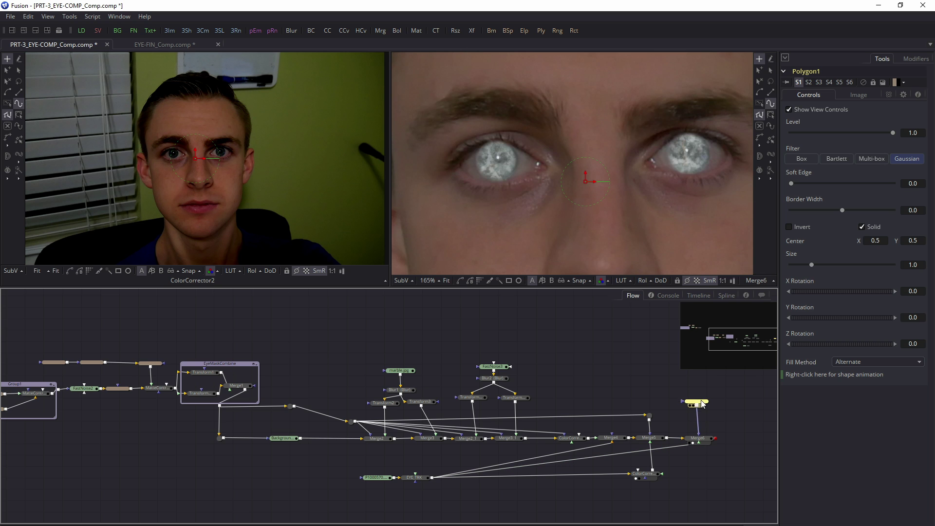
pyautogui.rightClick(801, 242)
pyautogui.moveTo(828, 293)
pyautogui.moveTo(776, 300)
pyautogui.click(820, 304)
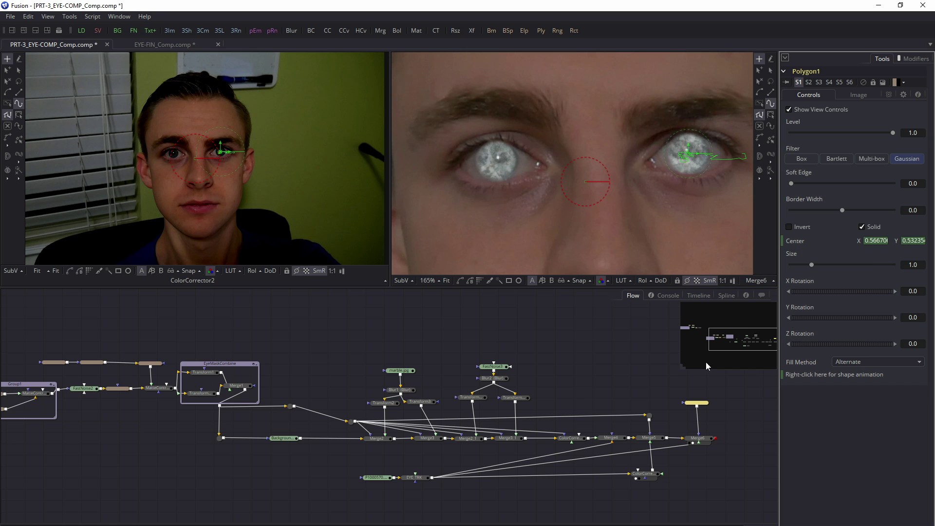
# Step: Draw a closed Polygon1 shape tracing the eyelids from inner to outer corner
pyautogui.scroll(2, 718, 142)
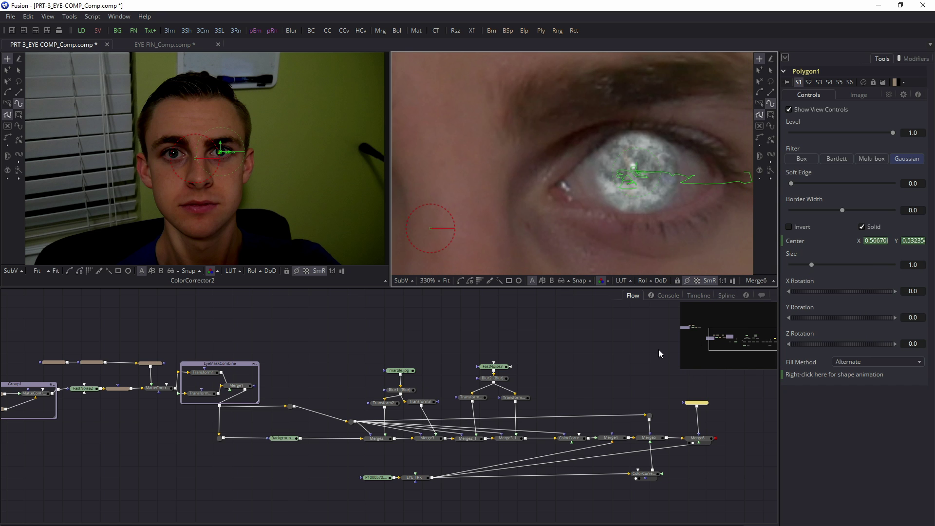
pyautogui.scroll(1, 600, 162)
pyautogui.click(697, 403)
pyautogui.click(549, 221)
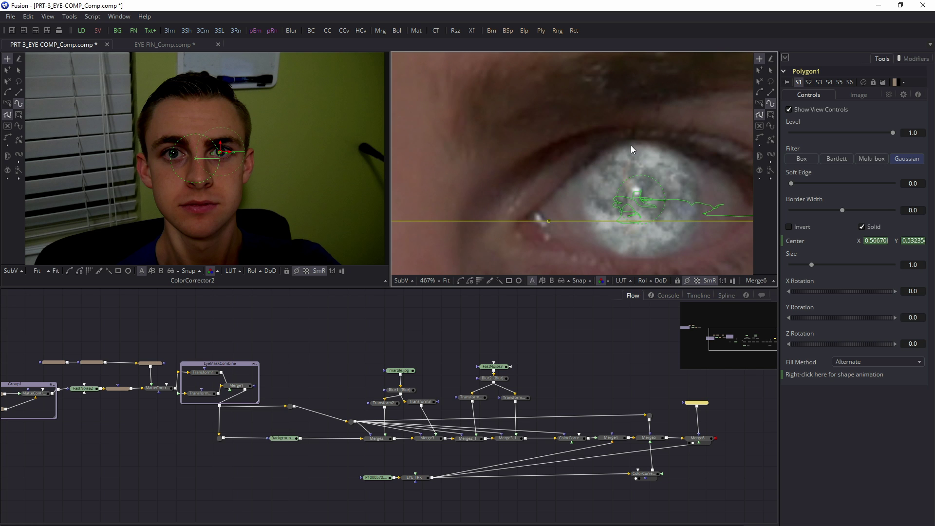
pyautogui.click(412, 483)
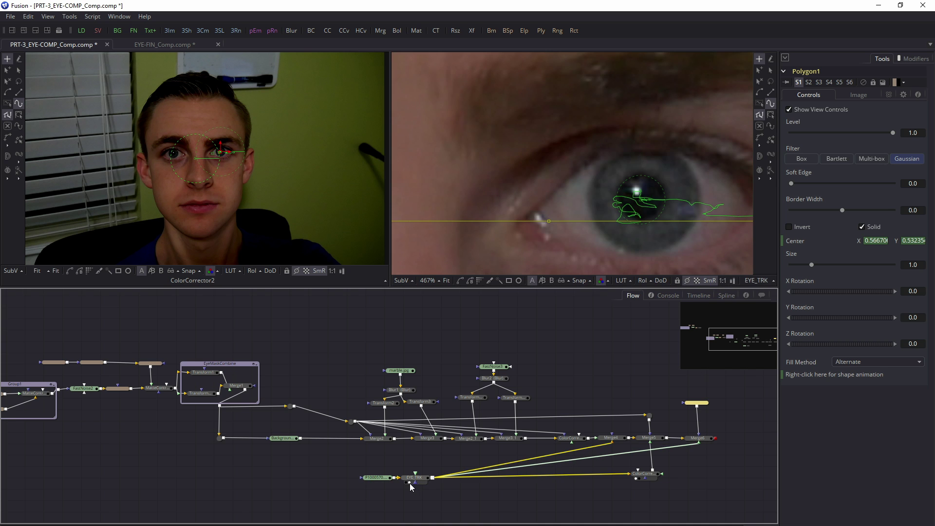
pyautogui.moveTo(639, 152); pyautogui.dragTo(696, 148)
pyautogui.moveTo(752, 194); pyautogui.dragTo(688, 168)
pyautogui.click(688, 173)
pyautogui.moveTo(590, 230); pyautogui.dragTo(525, 231)
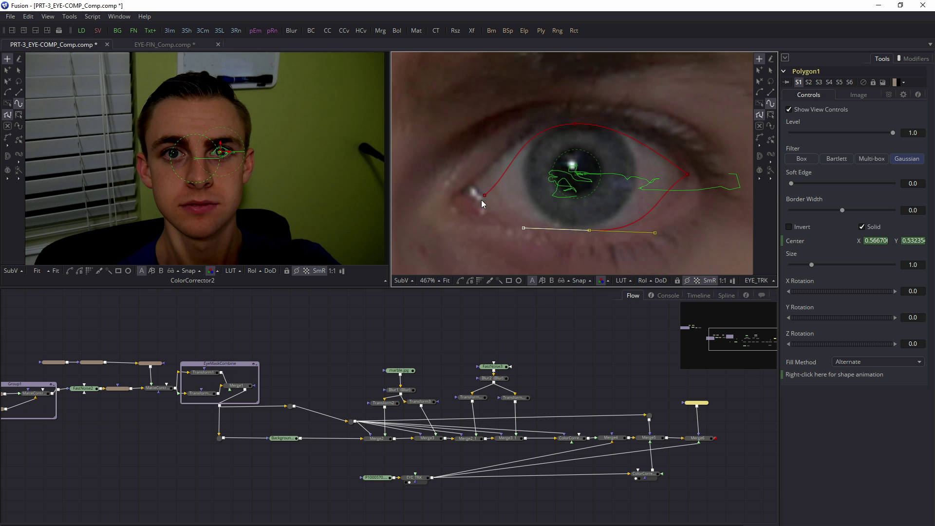
pyautogui.moveTo(485, 195)
pyautogui.mouseDown()
pyautogui.moveTo(520, 177)
pyautogui.moveTo(483, 164)
pyautogui.moveTo(483, 181)
pyautogui.mouseUp()
# Step: Refine the polygon's curves at the inner and outer eye corners
pyautogui.moveTo(489, 233); pyautogui.dragTo(485, 212)
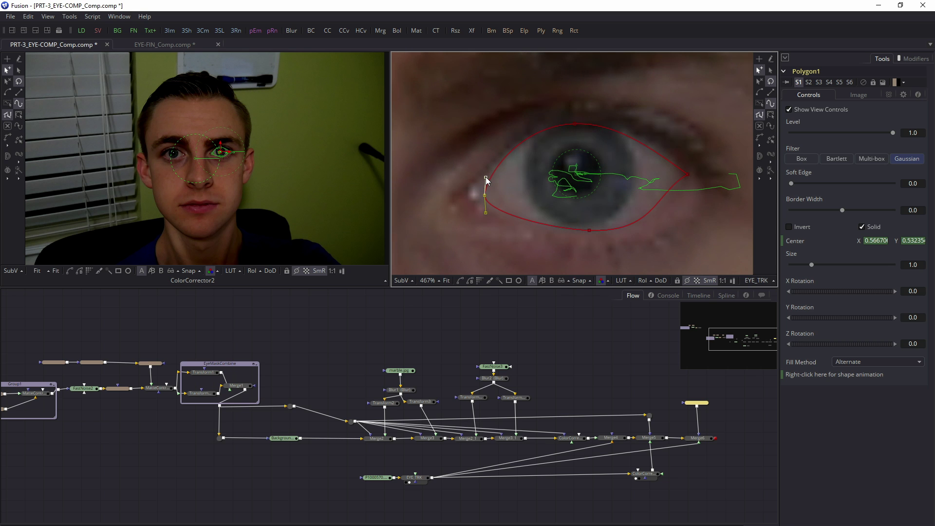
pyautogui.click(687, 175)
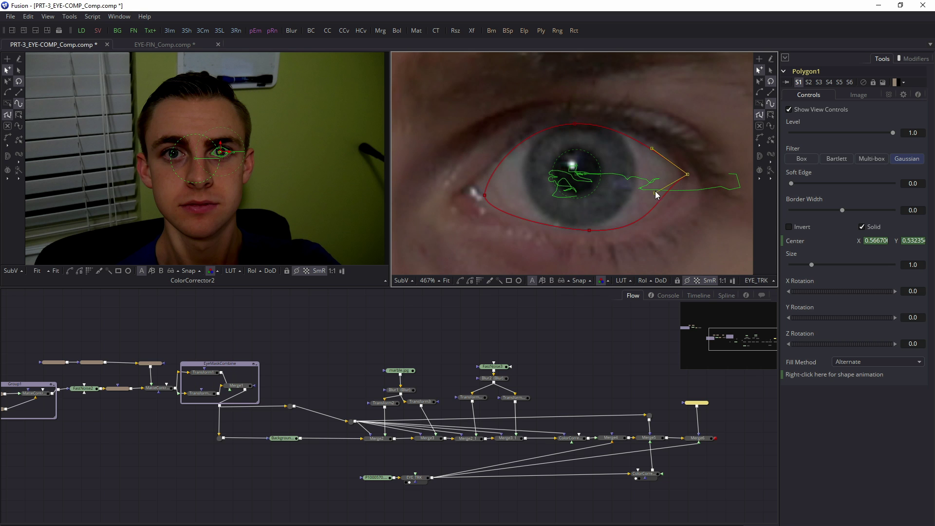
pyautogui.moveTo(656, 197); pyautogui.dragTo(671, 202)
pyautogui.moveTo(652, 148); pyautogui.dragTo(658, 142)
# Step: View Merge6, invert Polygon1's mask, and soften its edge slightly
pyautogui.click(693, 443)
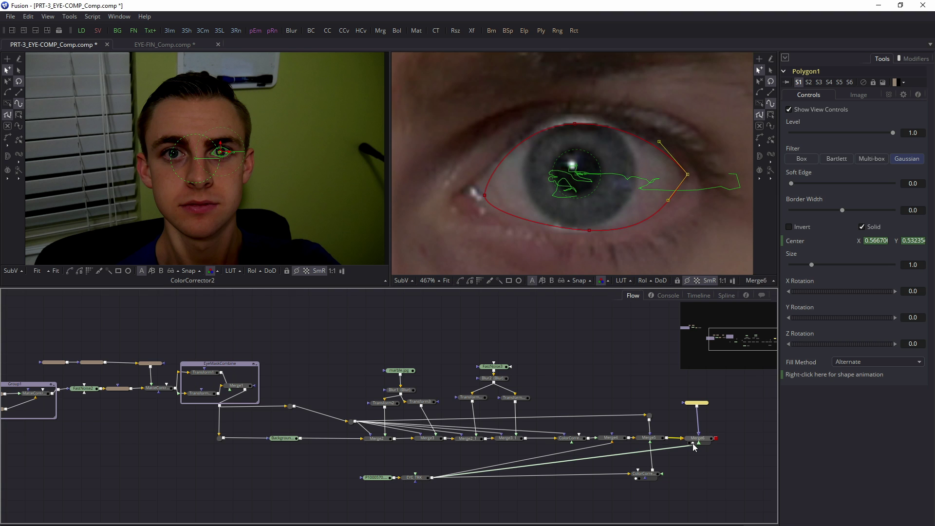
pyautogui.click(678, 391)
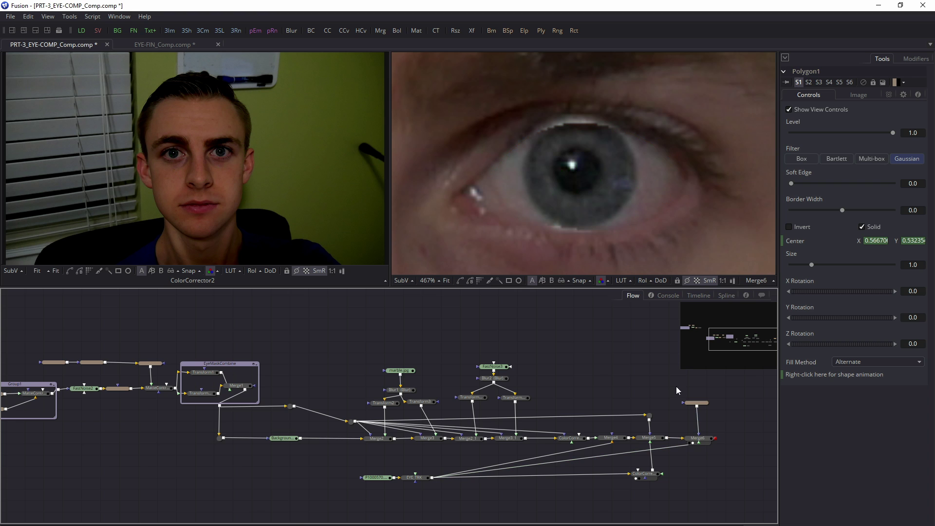
pyautogui.click(696, 403)
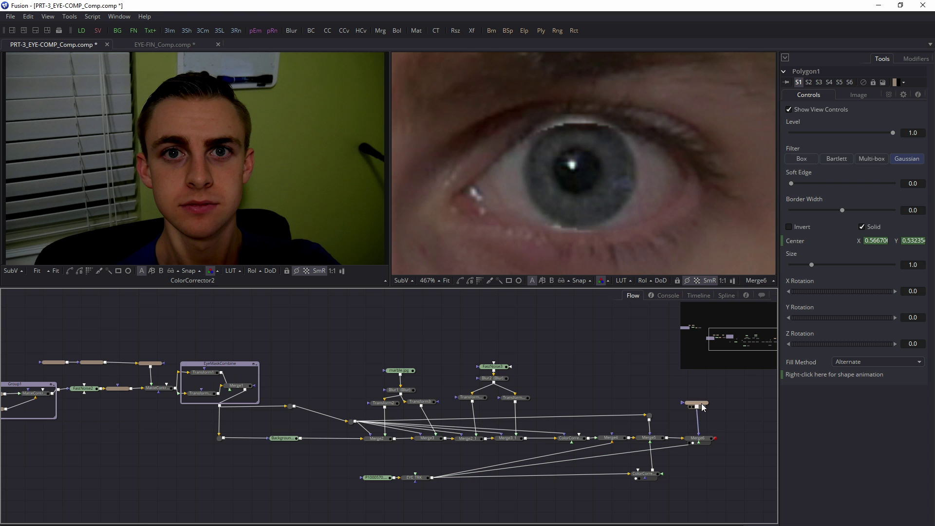
pyautogui.click(795, 230)
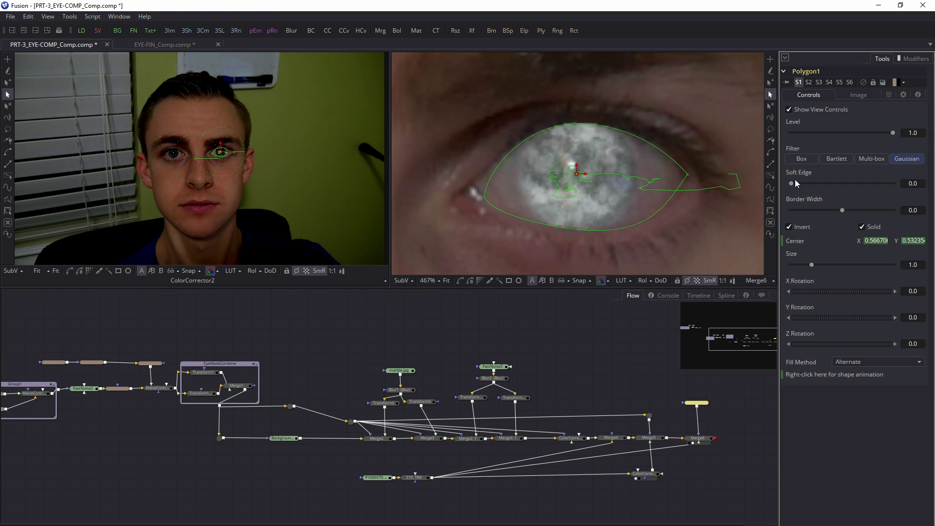
pyautogui.moveTo(791, 183); pyautogui.dragTo(798, 185)
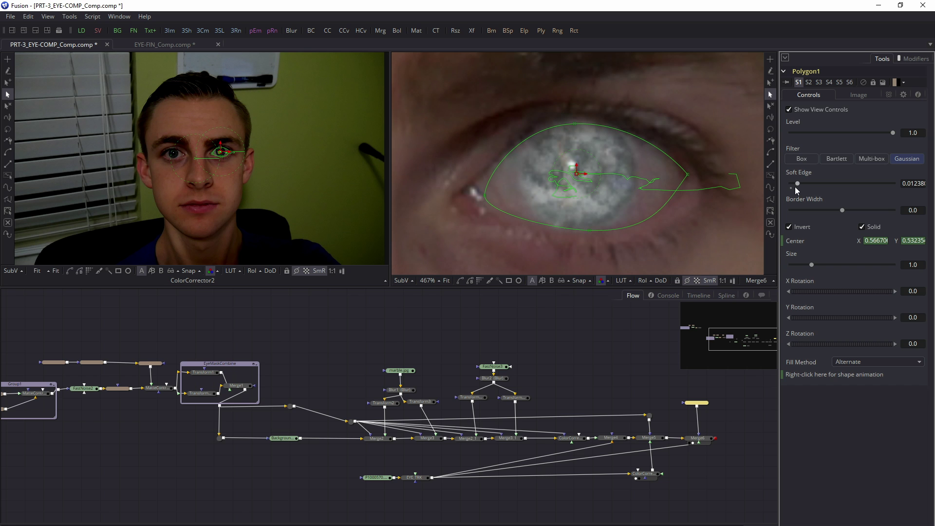
# Step: Adjust Polygon1's border size and preview the clean masked result
pyautogui.click(641, 353)
pyautogui.click(697, 402)
pyautogui.moveTo(844, 208); pyautogui.dragTo(841, 212)
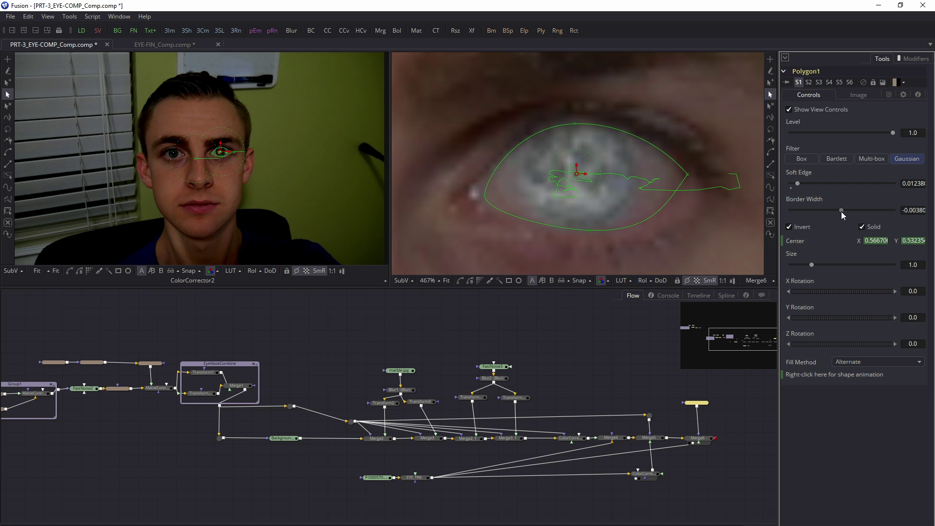
pyautogui.click(575, 126)
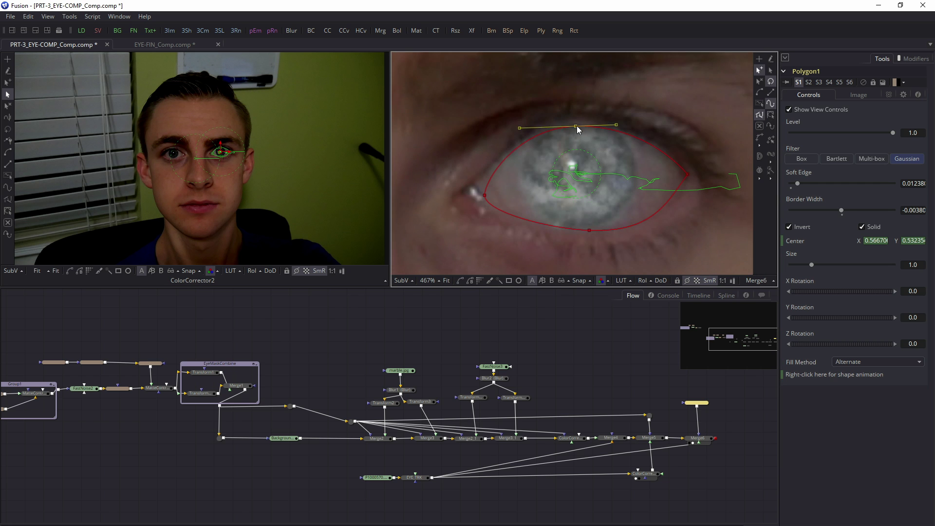
pyautogui.click(591, 342)
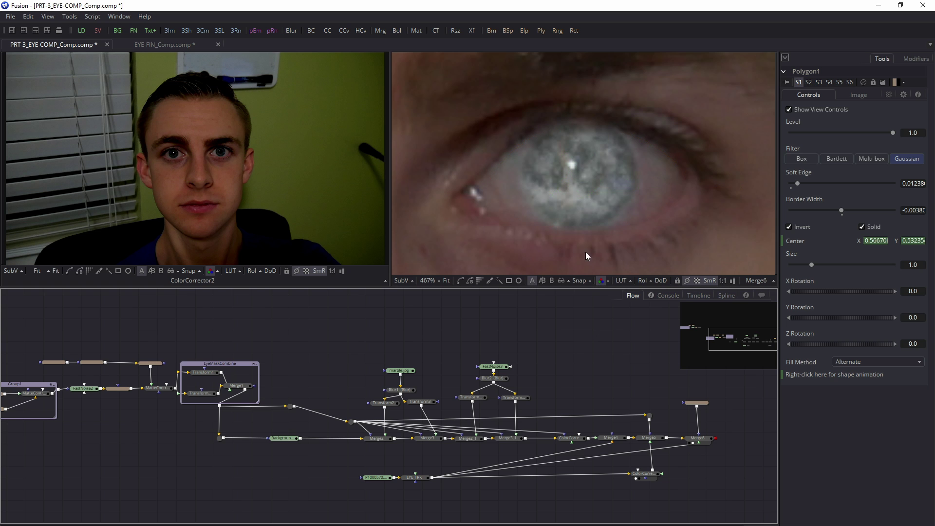
# Step: Zoom out to the full face, then select Polygon1 and zoom back in on the eye
pyautogui.scroll(-2, 582, 211)
pyautogui.scroll(-2, 601, 163)
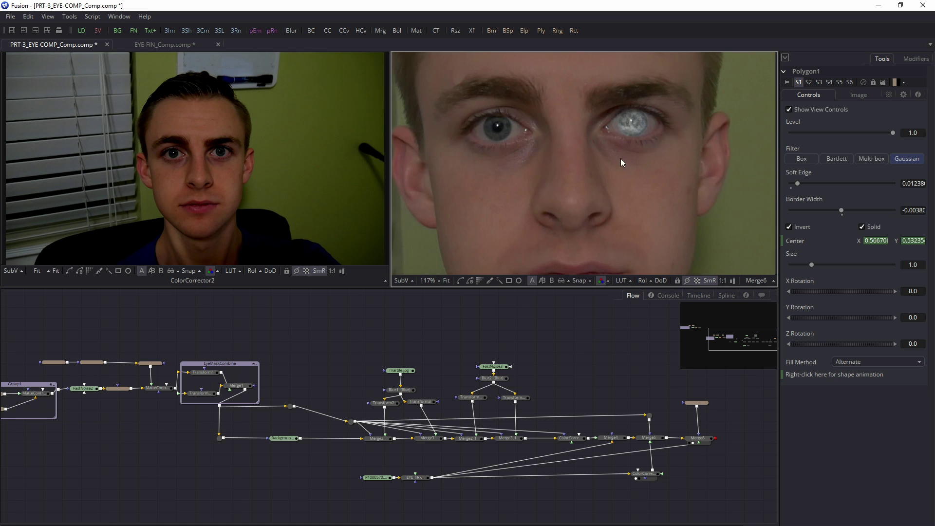
pyautogui.click(696, 403)
pyautogui.scroll(2, 628, 97)
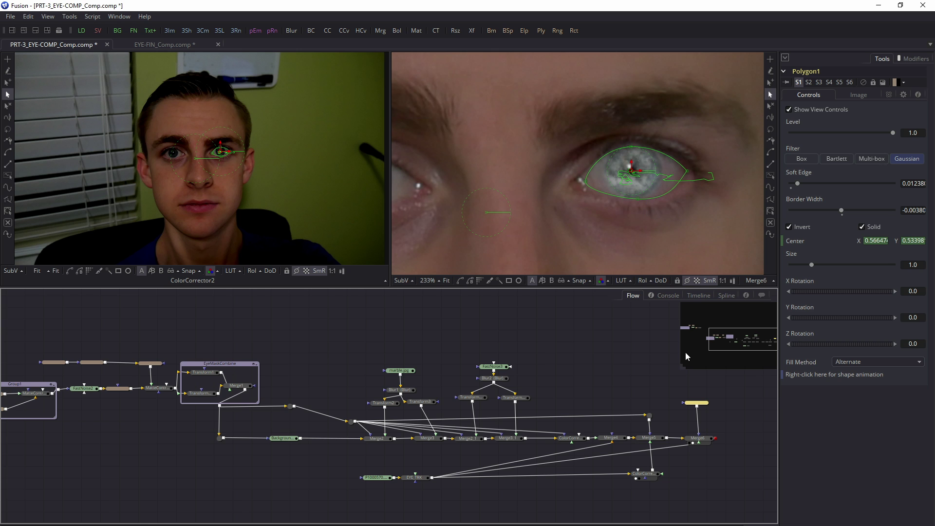
# Step: Duplicate Polygon1 as Polygon1_1, disconnect its copied Center link, and reopen the Center options to relink
pyautogui.scroll(5, 614, 375)
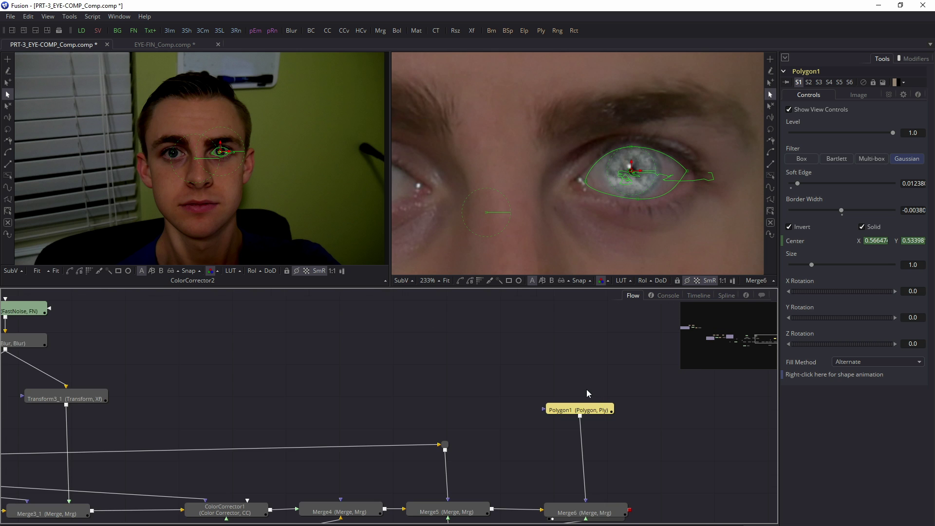
pyautogui.hotkey('ctrl', 'v')
pyautogui.moveTo(531, 174); pyautogui.dragTo(598, 157)
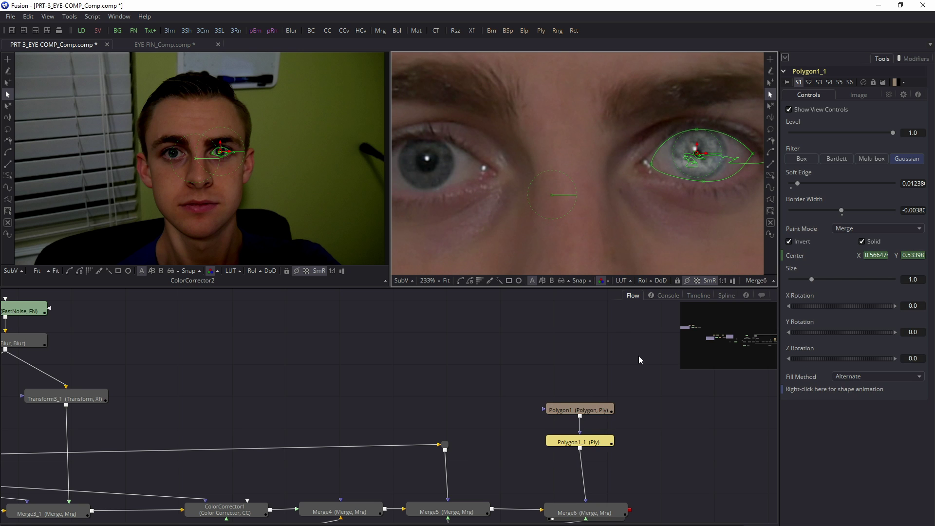
pyautogui.rightClick(796, 256)
pyautogui.click(844, 359)
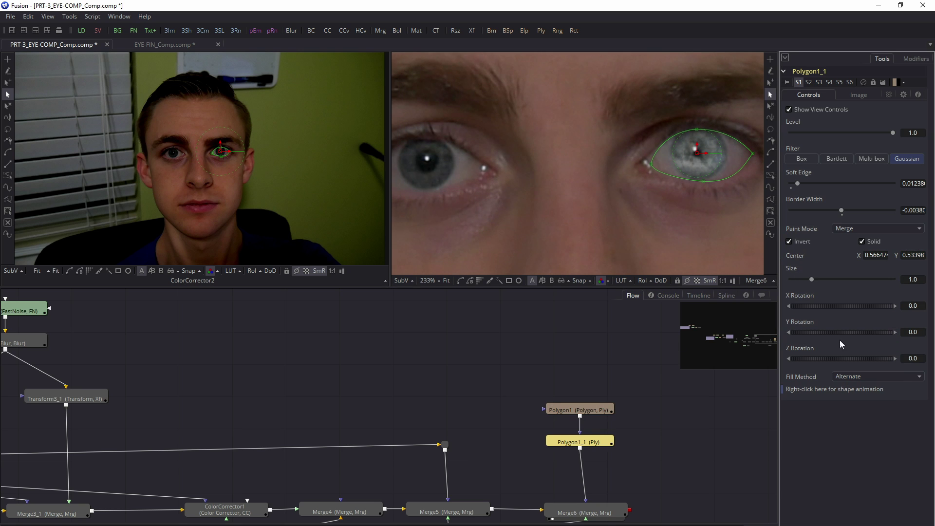
pyautogui.rightClick(795, 262)
# Step: Attach Polygon1_1 to the second eye's tracker, reshape it, uncheck Invert and set Paint Mode to Subtract
pyautogui.moveTo(828, 311)
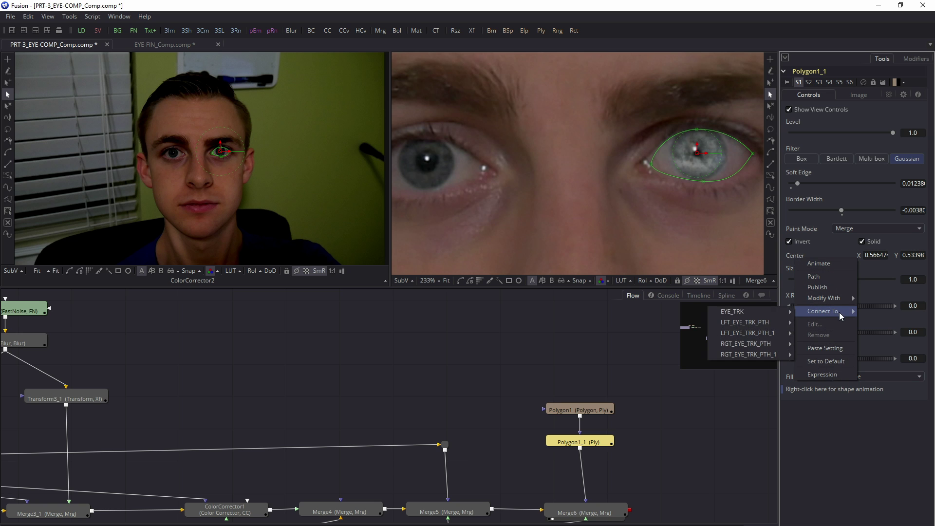
pyautogui.click(821, 346)
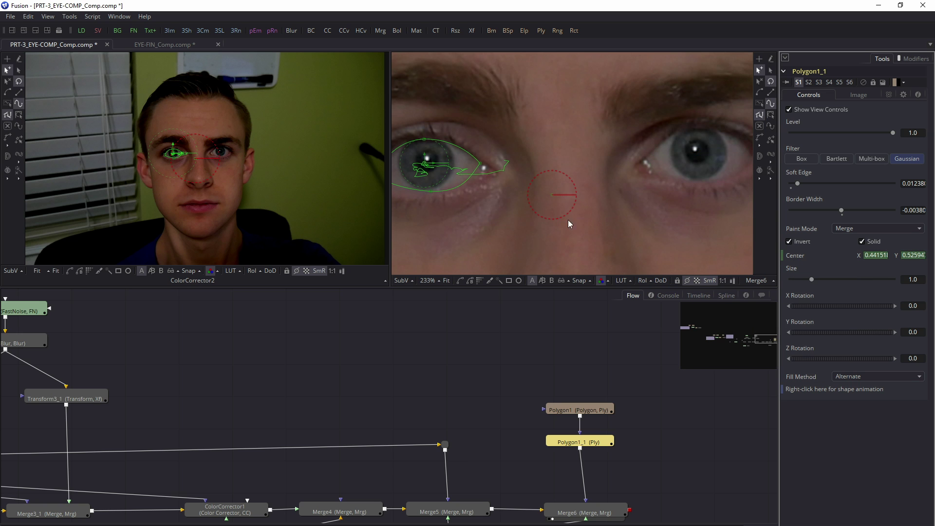
pyautogui.scroll(2, 516, 160)
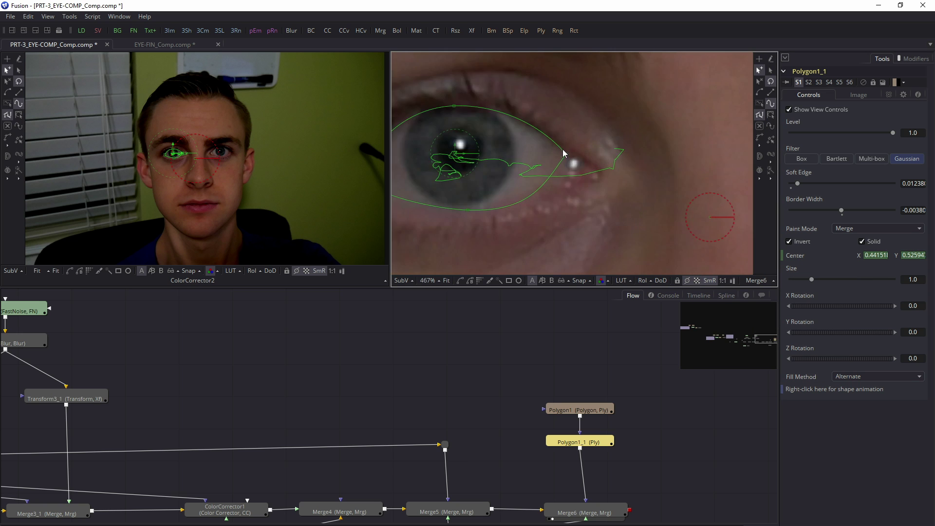
pyautogui.moveTo(566, 155); pyautogui.dragTo(539, 128)
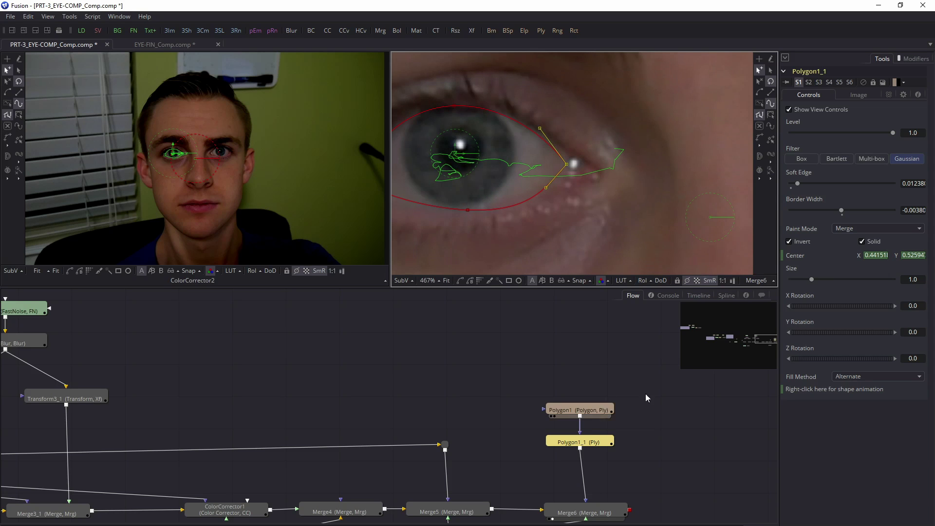
pyautogui.click(794, 243)
pyautogui.click(872, 228)
pyautogui.click(870, 247)
pyautogui.scroll(-1, 587, 193)
pyautogui.scroll(-1, 475, 166)
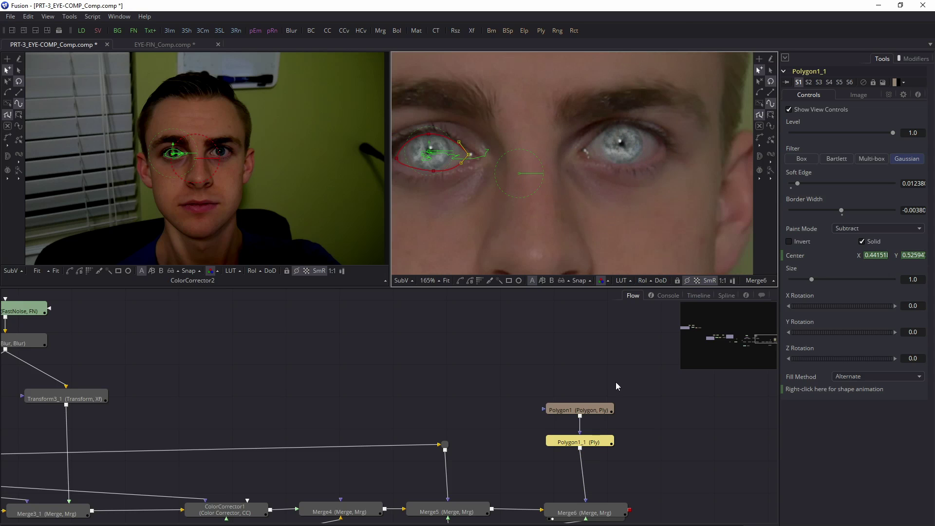
# Step: Refine the top points of the Polygon1_1 eye mask, lowering and raising them slightly
pyautogui.click(625, 390)
pyautogui.moveTo(478, 142); pyautogui.dragTo(571, 150)
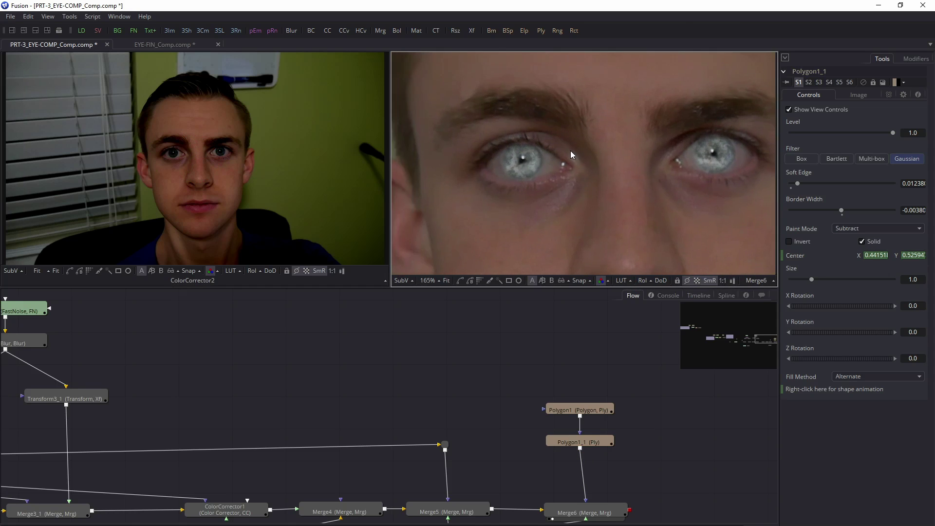
pyautogui.scroll(2, 560, 149)
pyautogui.click(601, 439)
pyautogui.click(507, 147)
pyautogui.moveTo(508, 148); pyautogui.dragTo(509, 152)
pyautogui.click(617, 346)
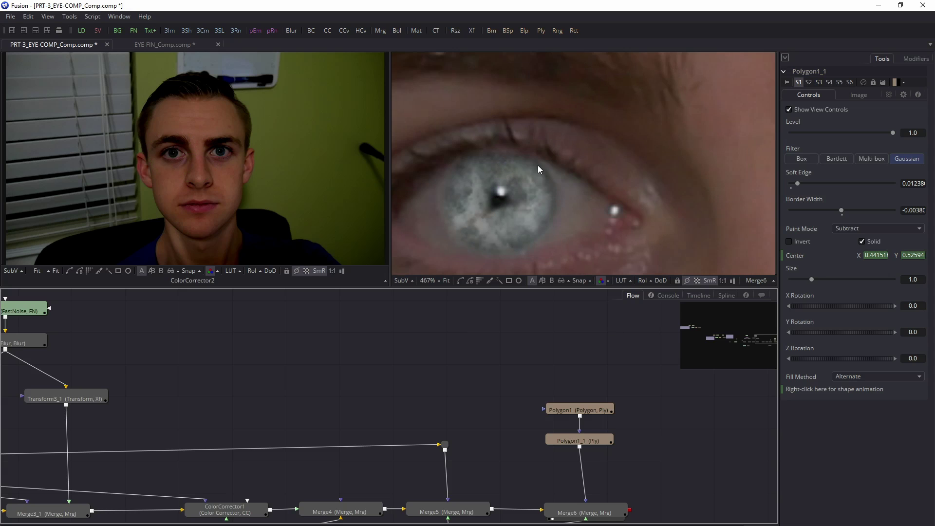
pyautogui.scroll(2, 592, 130)
pyautogui.click(599, 440)
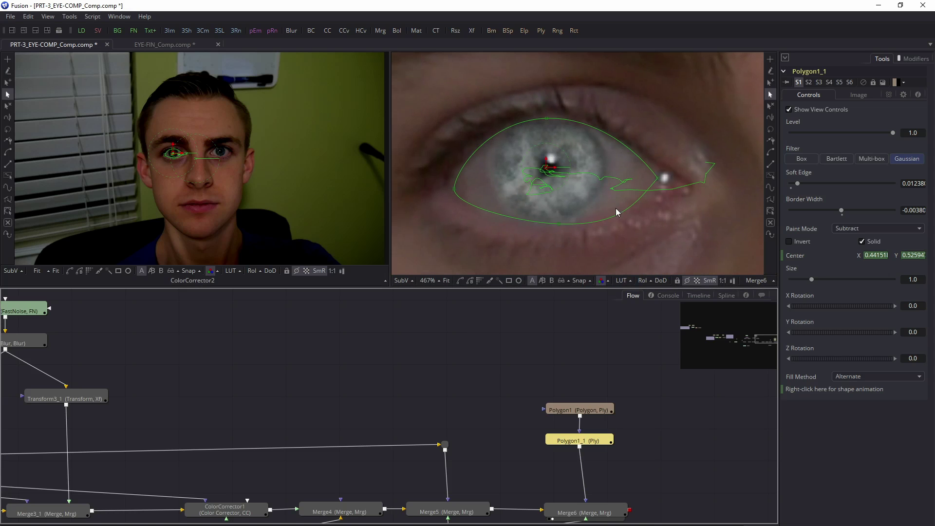
pyautogui.click(546, 116)
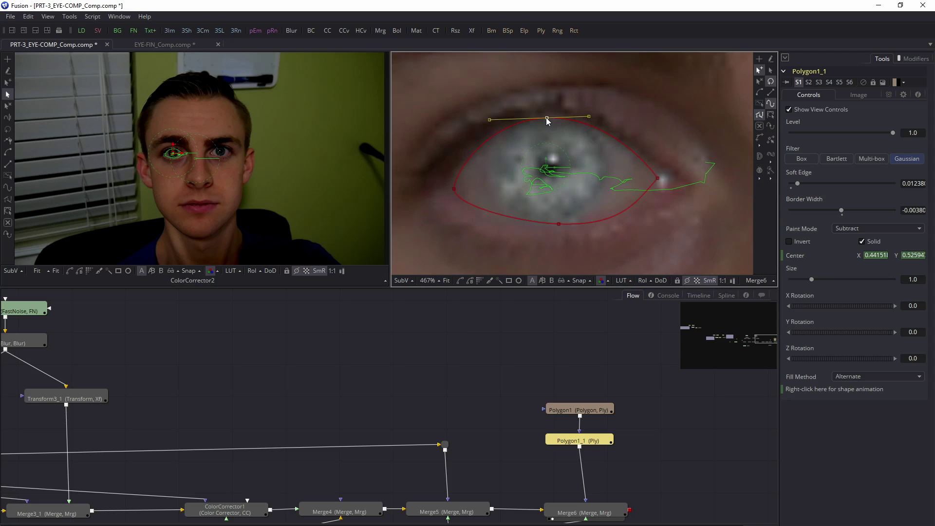
pyautogui.moveTo(549, 117)
pyautogui.mouseDown()
pyautogui.moveTo(547, 96)
pyautogui.moveTo(550, 121)
pyautogui.mouseUp()
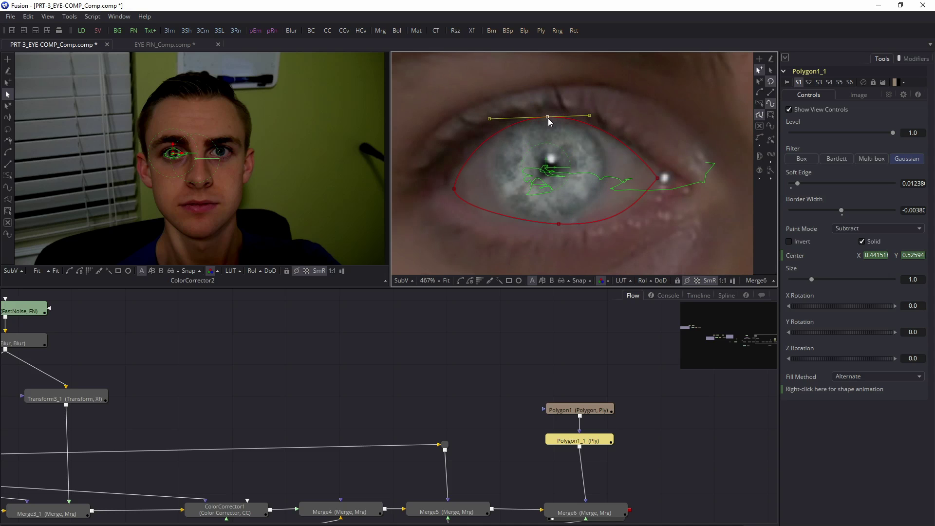
pyautogui.click(663, 362)
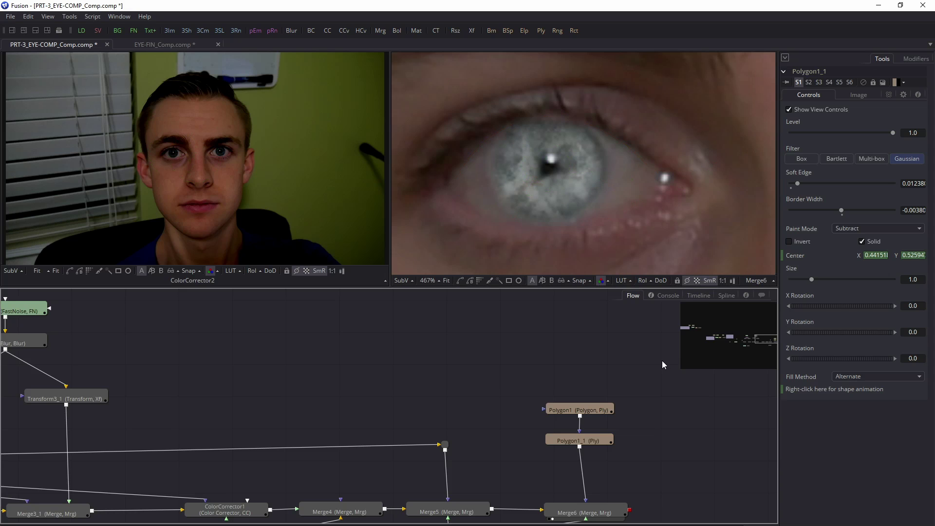
# Step: Adjust the top point of the Polygon1 mask on the other eye
pyautogui.scroll(-3, 633, 184)
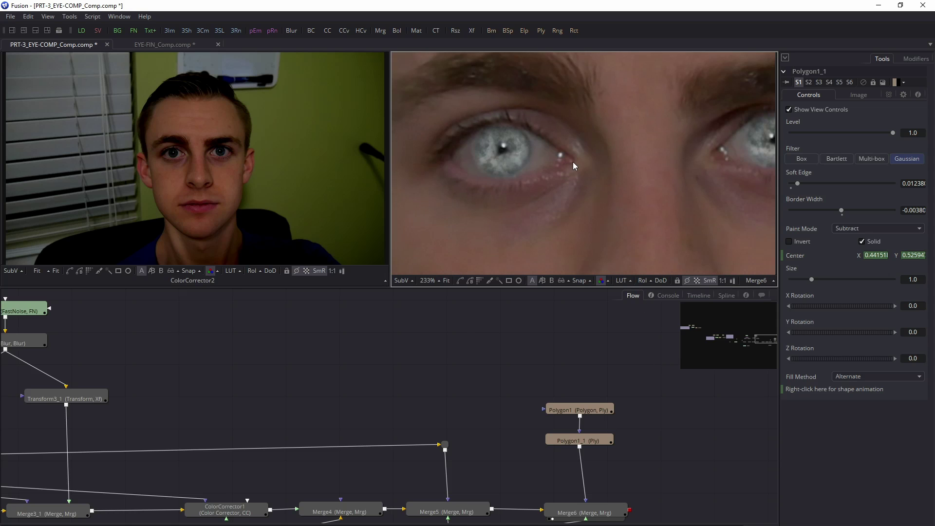
pyautogui.scroll(-3, 575, 160)
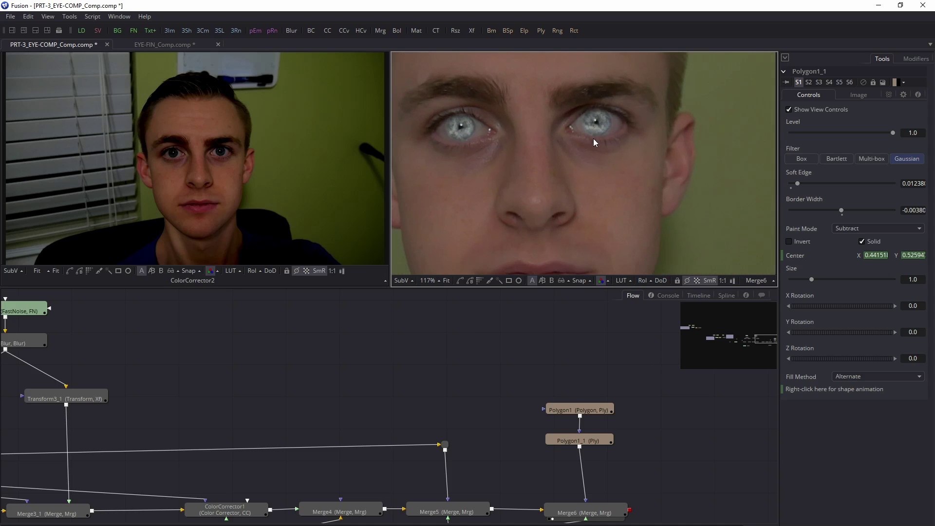
pyautogui.scroll(-1, 598, 176)
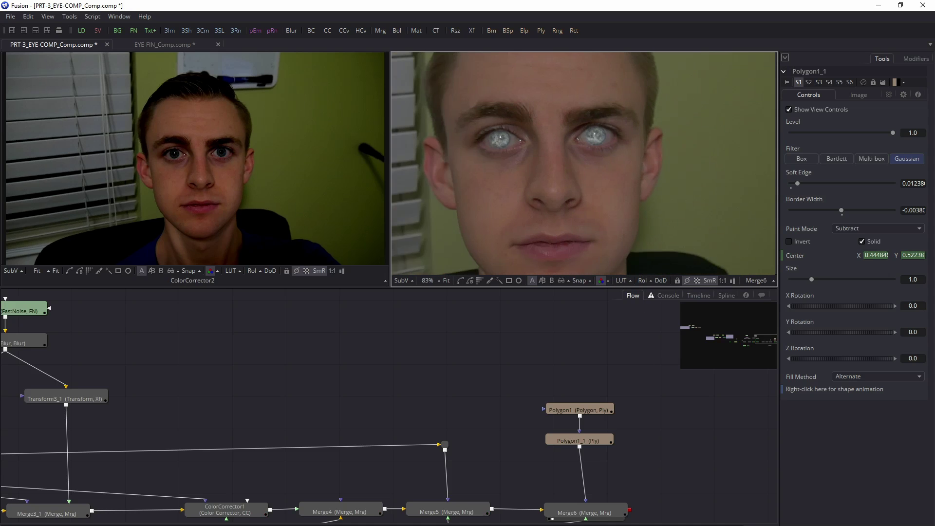
pyautogui.click(607, 407)
pyautogui.scroll(4, 598, 189)
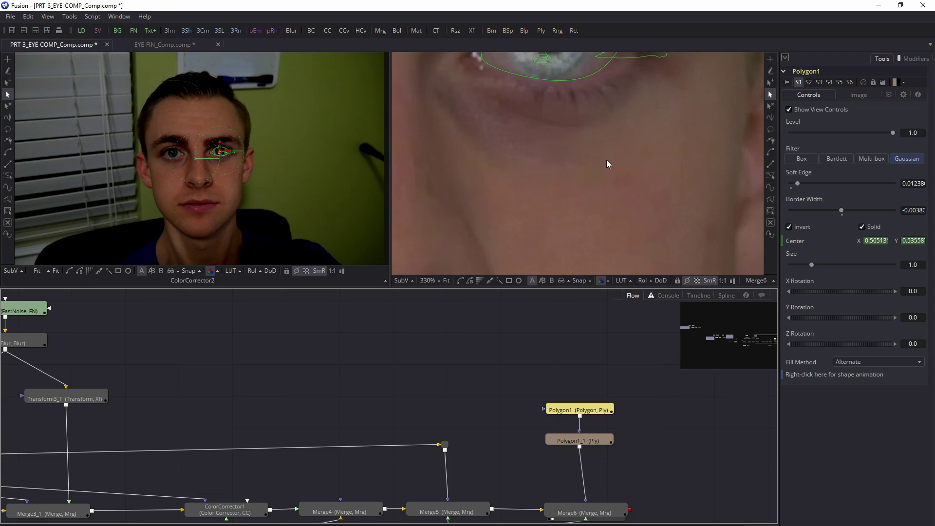
pyautogui.scroll(2, 560, 128)
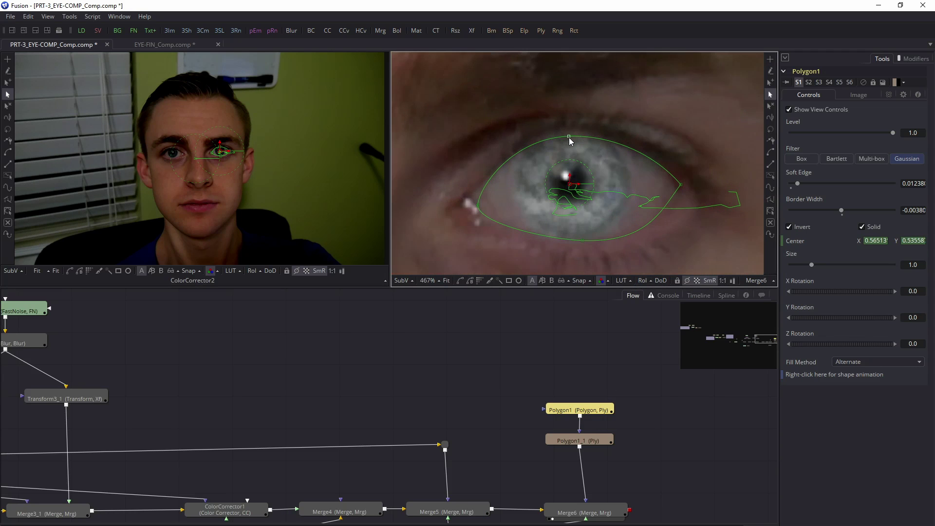
pyautogui.moveTo(571, 144)
pyautogui.mouseDown()
pyautogui.moveTo(583, 252)
pyautogui.moveTo(585, 141)
pyautogui.mouseUp()
pyautogui.click(647, 442)
pyautogui.scroll(-3, 633, 438)
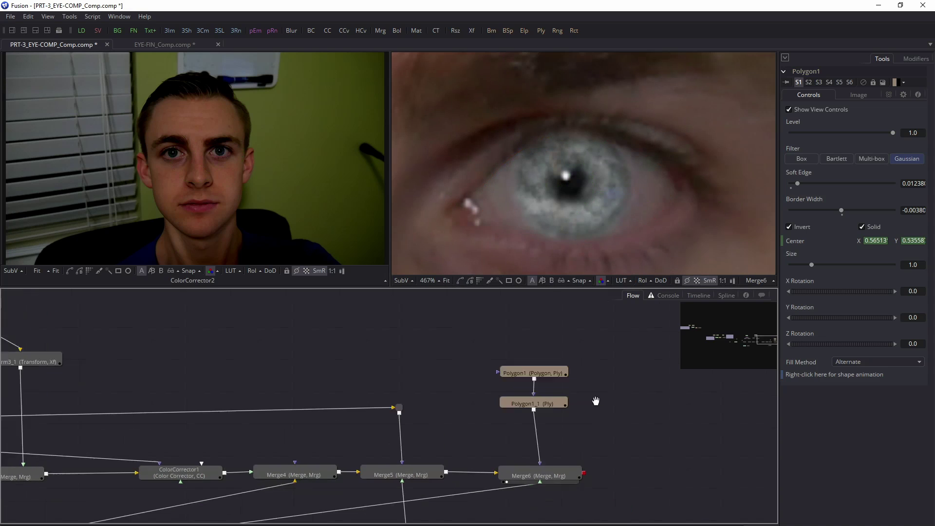
# Step: Insert a Color Corrector node after Merge6
pyautogui.click(543, 453)
pyautogui.hotkey('shift', 'space')
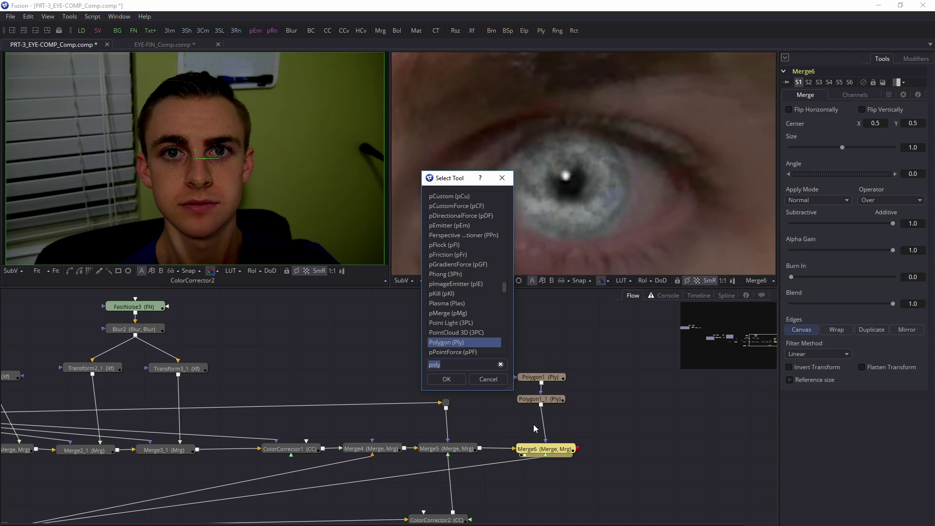
pyautogui.write('color')
pyautogui.press('Return')
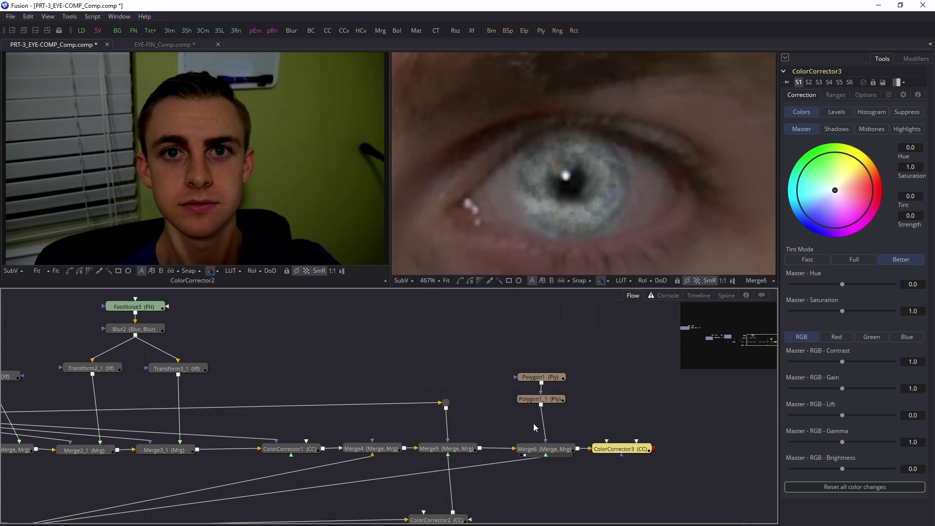
# Step: Place ColorCorrector3 right of Merge6, widen the EyeMaskCombine group and shift Merge1 right
pyautogui.scroll(-6, 604, 140)
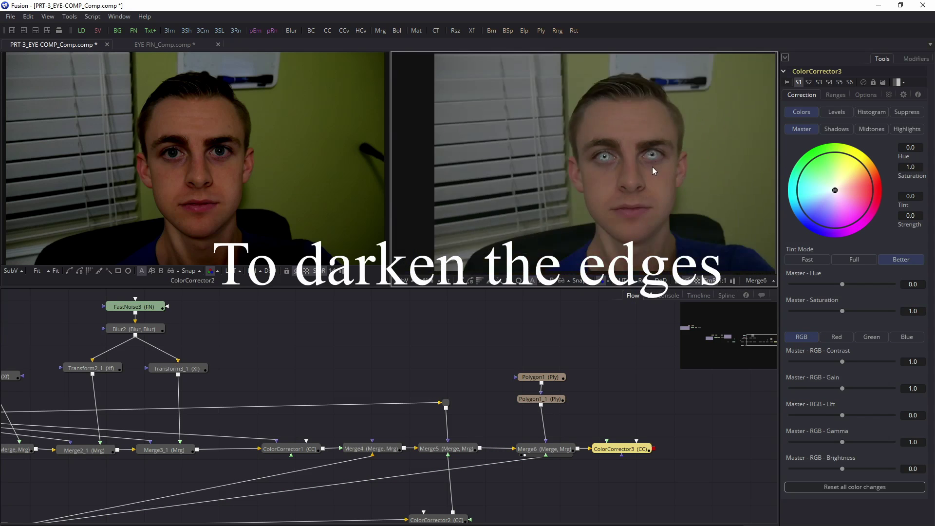
pyautogui.moveTo(628, 451); pyautogui.dragTo(542, 414)
pyautogui.scroll(8, 645, 145)
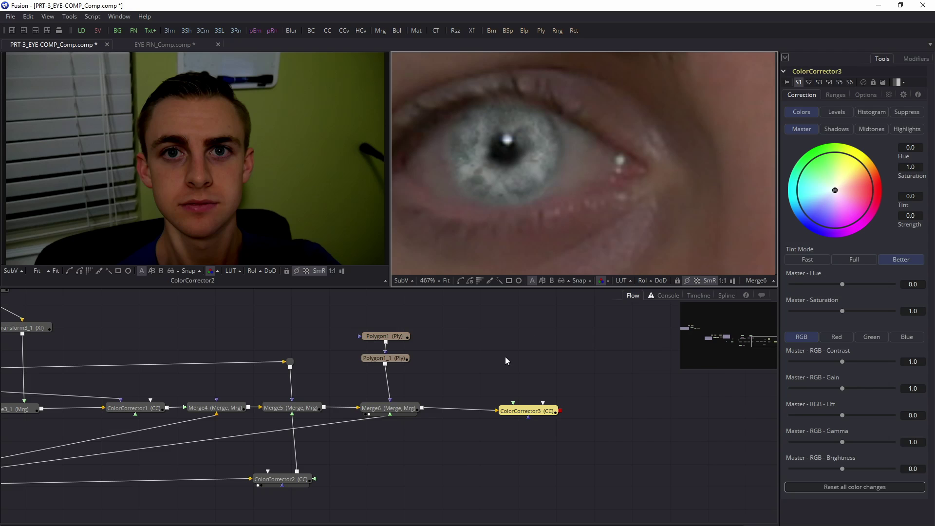
pyautogui.scroll(-5, 504, 360)
pyautogui.scroll(-5, 545, 179)
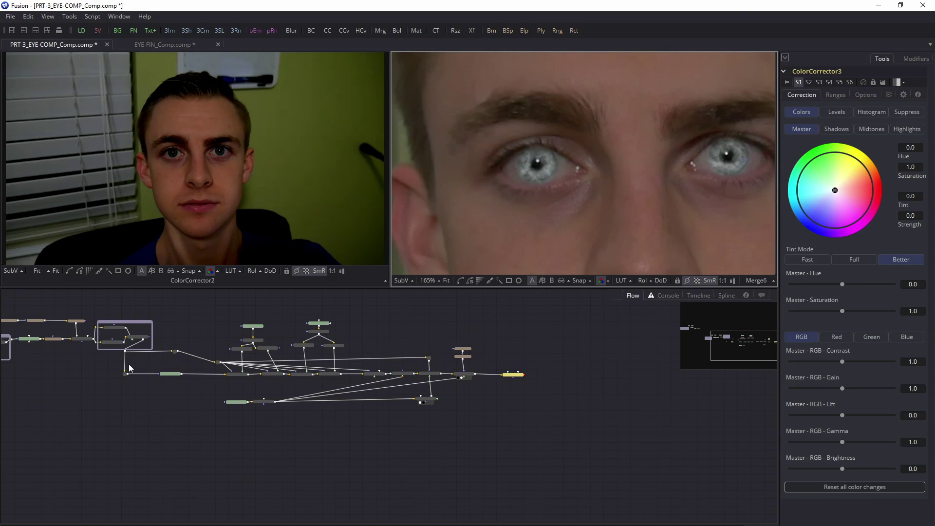
pyautogui.scroll(6, 113, 370)
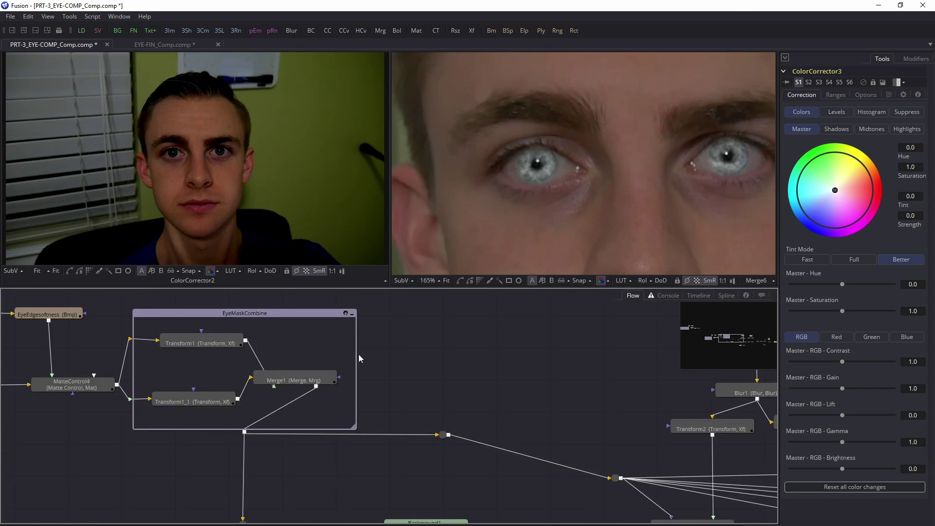
pyautogui.moveTo(359, 355); pyautogui.dragTo(428, 360)
pyautogui.moveTo(309, 372); pyautogui.dragTo(386, 373)
# Step: Insert Transform4 after Transform1 and nudge its centre slightly left
pyautogui.click(194, 343)
pyautogui.hotkey('shift', 'space')
pyautogui.write('tran')
pyautogui.press('Return')
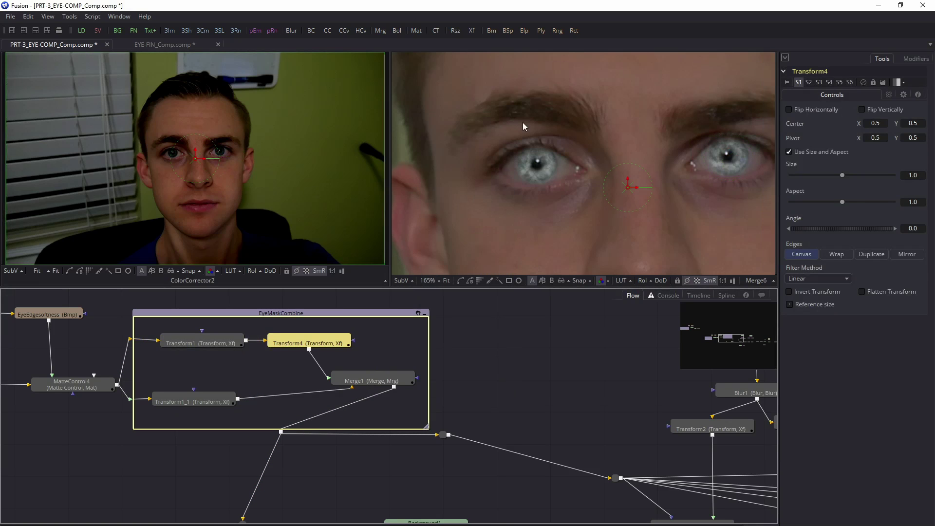
pyautogui.moveTo(650, 188); pyautogui.dragTo(511, 177)
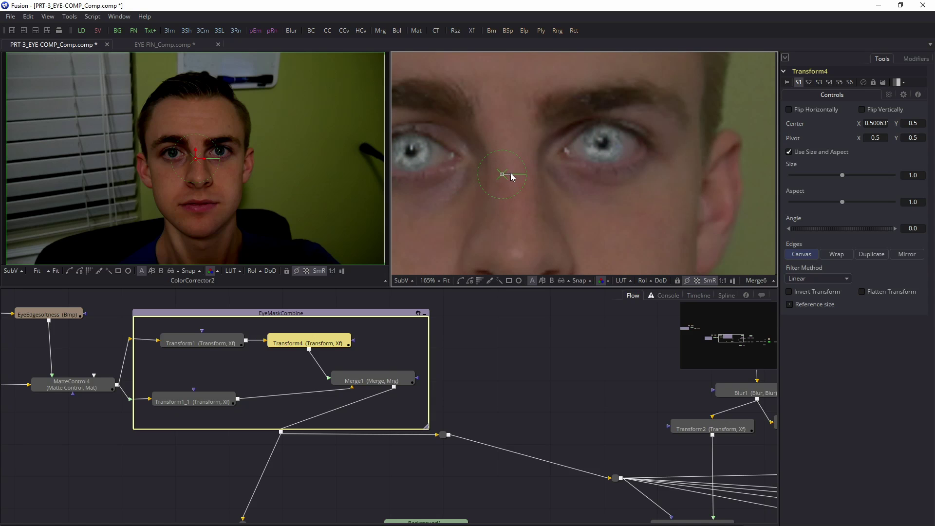
pyautogui.scroll(2, 512, 176)
pyautogui.moveTo(511, 177); pyautogui.dragTo(510, 176)
# Step: Insert Transform5 after Transform1_1 with xf and nudge its centre X to about 0.5004
pyautogui.click(214, 398)
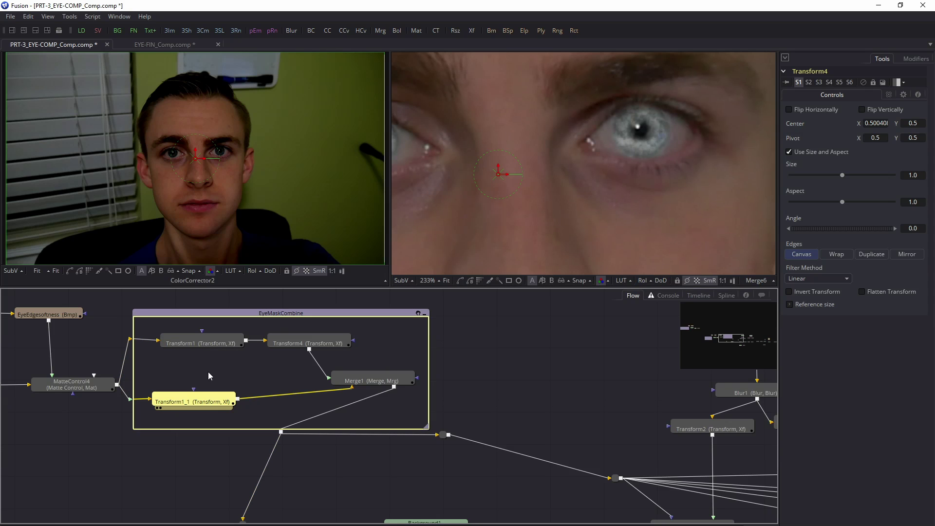
pyautogui.hotkey('shift', 'space')
pyautogui.write('xf')
pyautogui.press('Return')
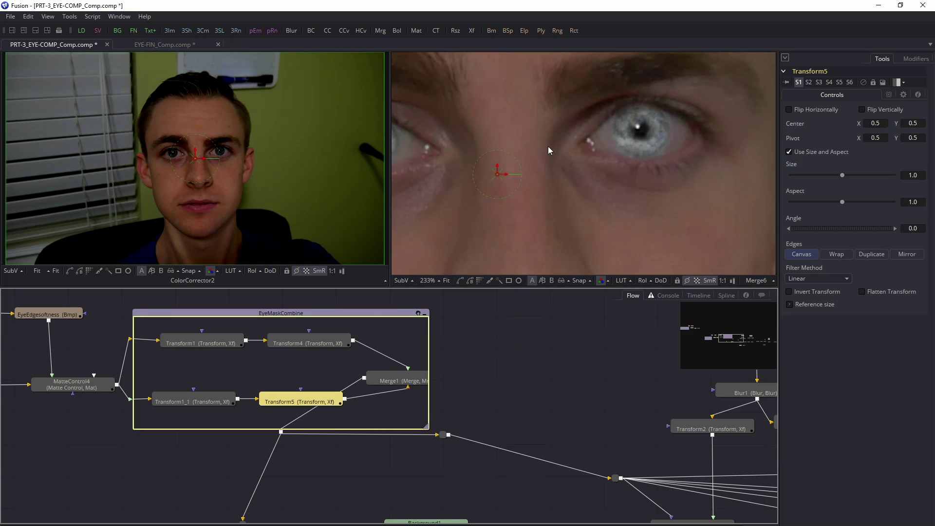
pyautogui.scroll(2, 616, 159)
pyautogui.moveTo(580, 215); pyautogui.dragTo(648, 171)
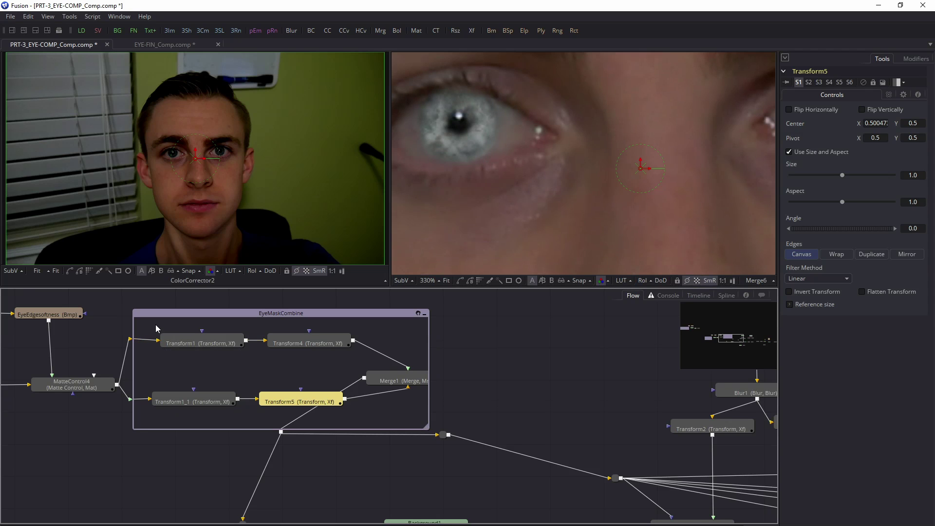
# Step: Check the five nodes inside EyeMaskCombine and drag the group box's right edge wider
pyautogui.moveTo(156, 328); pyautogui.dragTo(396, 413)
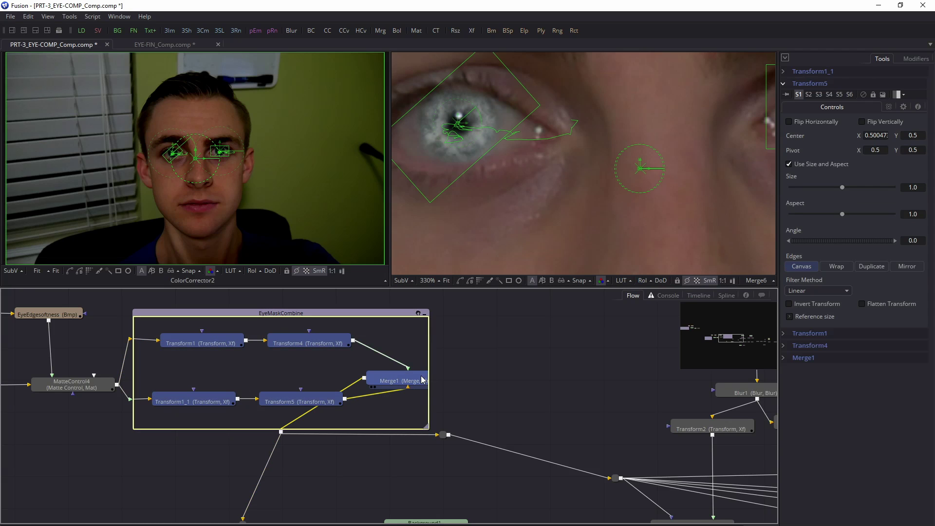
pyautogui.click(428, 335)
pyautogui.moveTo(428, 335); pyautogui.dragTo(444, 336)
pyautogui.scroll(-5, 370, 331)
pyautogui.scroll(3, 397, 398)
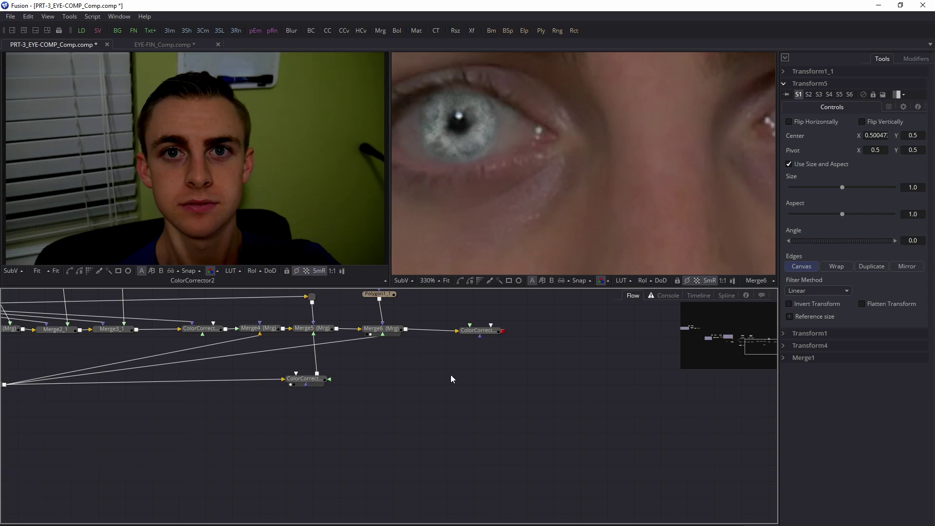
pyautogui.scroll(-5, 460, 378)
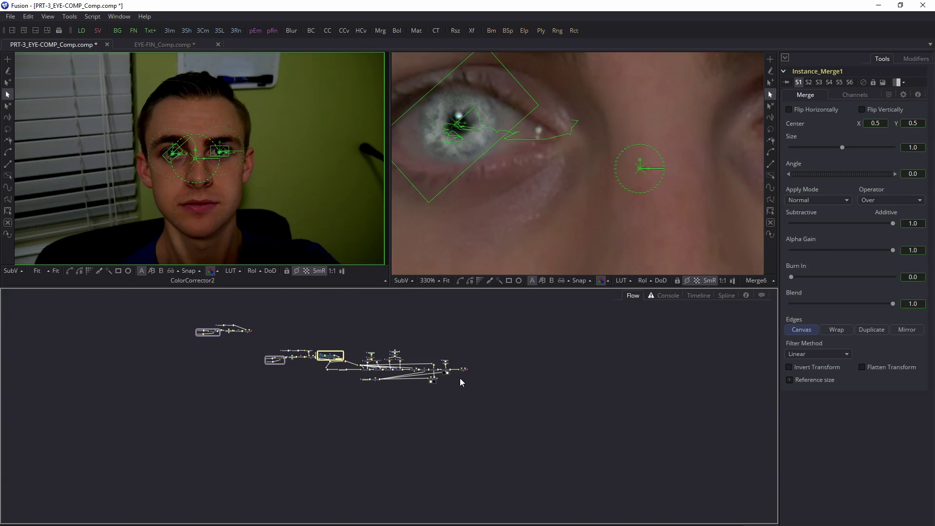
pyautogui.scroll(5, 459, 378)
pyautogui.click(465, 382)
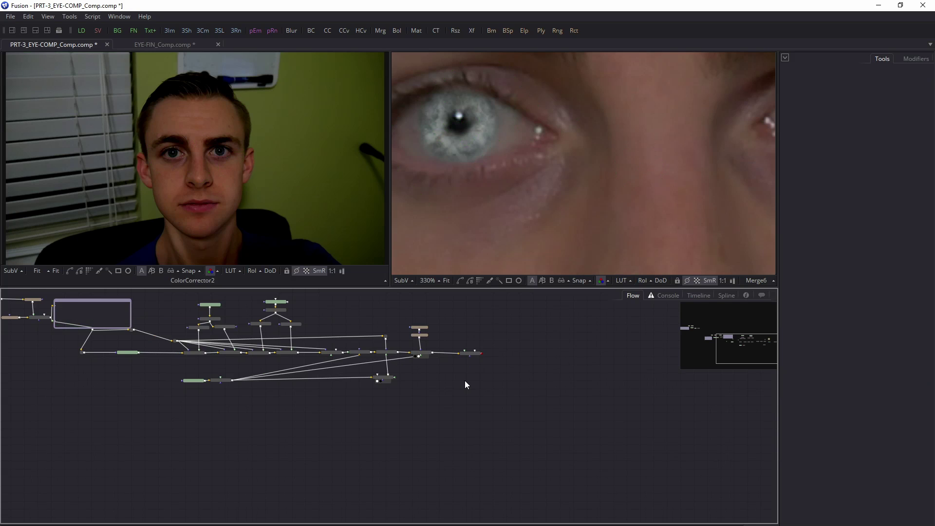
pyautogui.moveTo(93, 316); pyautogui.dragTo(218, 336)
pyautogui.scroll(5, 219, 337)
# Step: Expand the EyeMaskCombine group and save the comp as PRT-3_EYE-COMP_Comp_1.comp
pyautogui.click(223, 351)
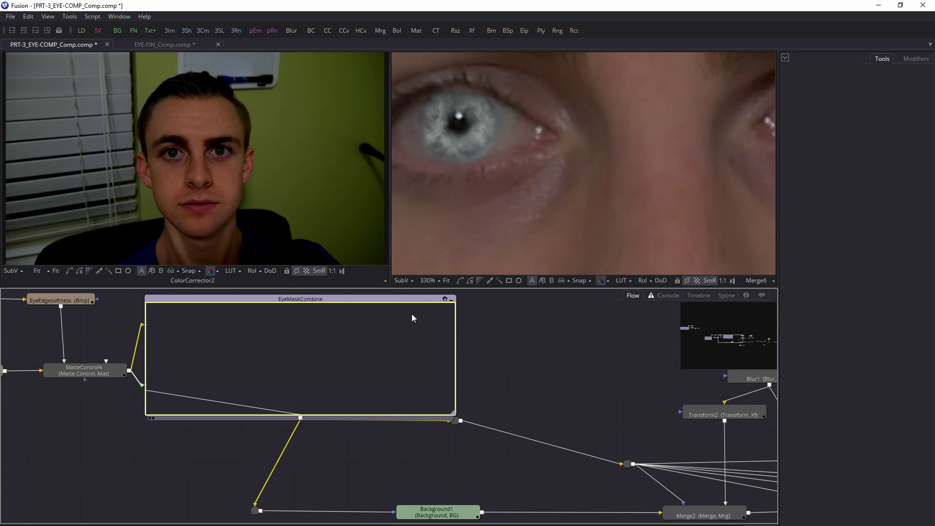
pyautogui.scroll(-4, 576, 349)
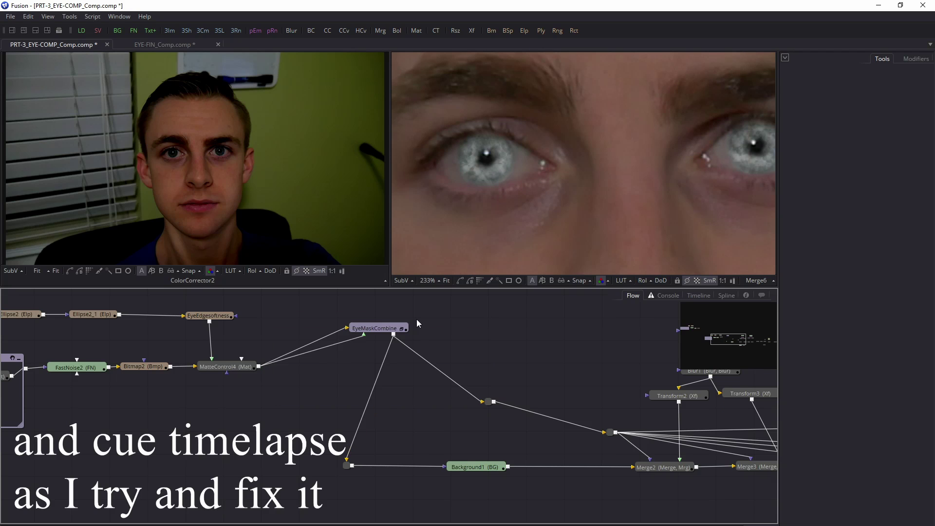
pyautogui.click(378, 327)
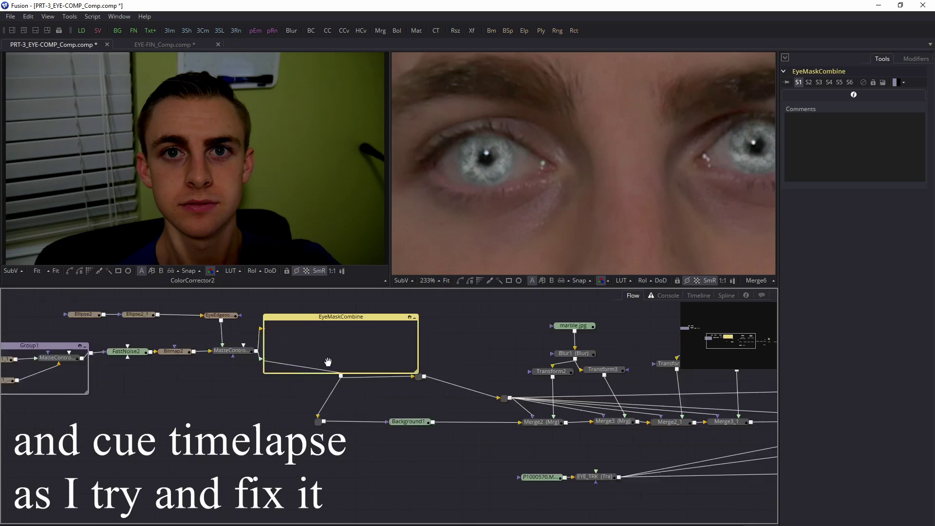
pyautogui.click(365, 323)
pyautogui.click(18, 13)
pyautogui.click(225, 396)
pyautogui.hotkey('ctrl', 's')
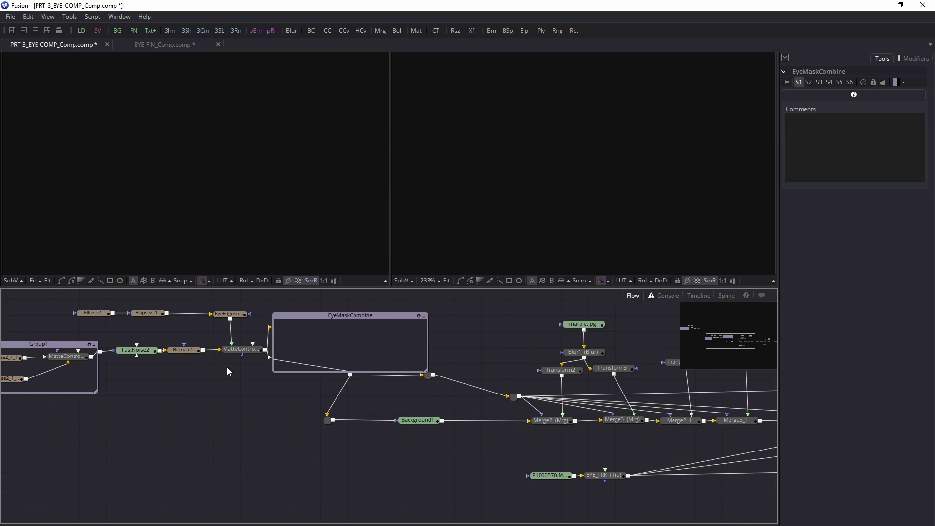
# Step: Resize the EyeMaskCombine group box and paste the copied nodes as instances into empty space
pyautogui.hscroll(7, 492, 363)
pyautogui.click(735, 418)
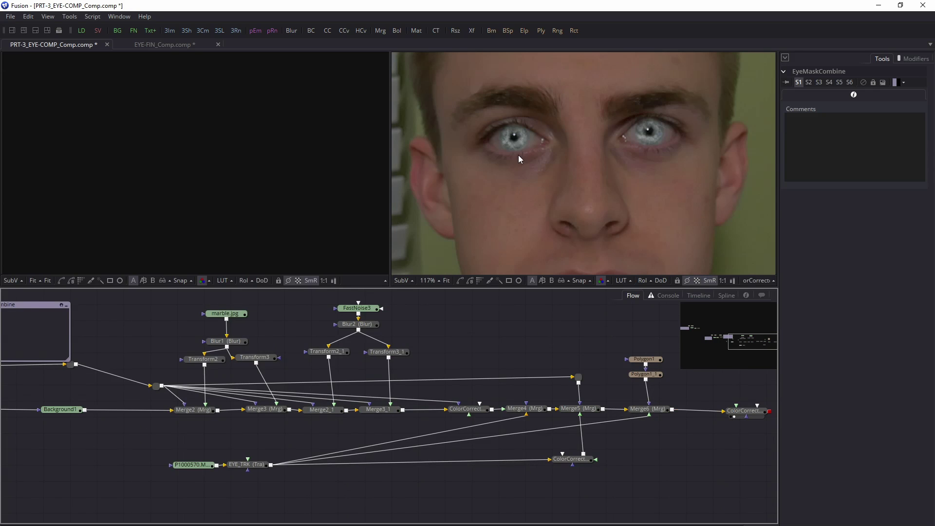
pyautogui.hscroll(-7, 316, 341)
pyautogui.moveTo(270, 361)
pyautogui.mouseDown()
pyautogui.moveTo(345, 459)
pyautogui.moveTo(543, 517)
pyautogui.moveTo(266, 352)
pyautogui.mouseUp()
pyautogui.hscroll(7, 513, 393)
pyautogui.scroll(-2, 513, 393)
pyautogui.hotkey('ctrl', 'shift', 'v')
pyautogui.moveTo(514, 392); pyautogui.dragTo(595, 366)
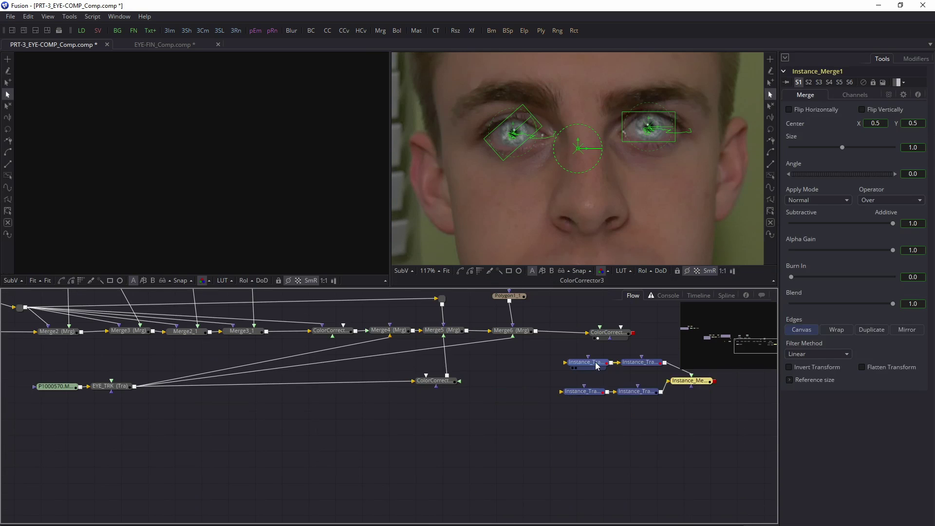
pyautogui.click(595, 366)
pyautogui.click(534, 376)
# Step: Shift EyeMaskCombine right, move Background1 right and reposition the link's routing point
pyautogui.moveTo(148, 332); pyautogui.dragTo(532, 435)
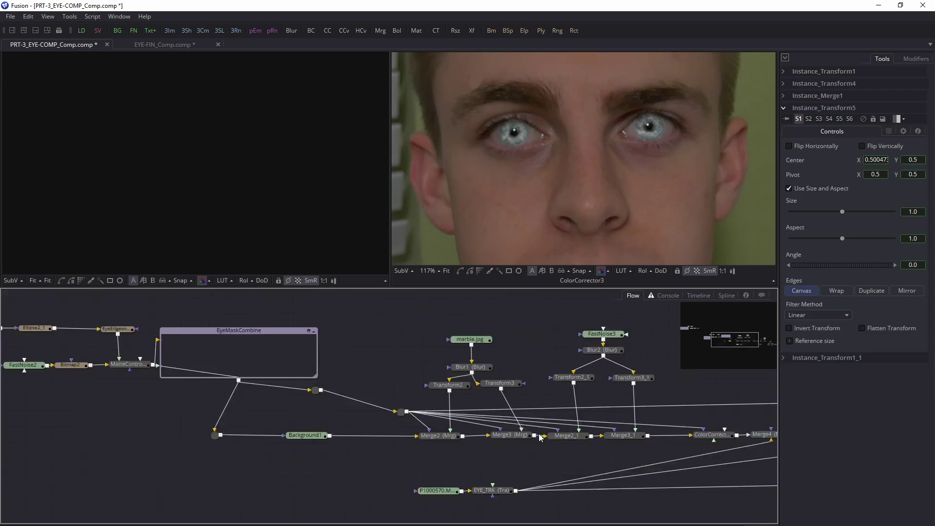
pyautogui.moveTo(251, 329)
pyautogui.mouseDown()
pyautogui.moveTo(269, 313)
pyautogui.moveTo(260, 327)
pyautogui.mouseUp()
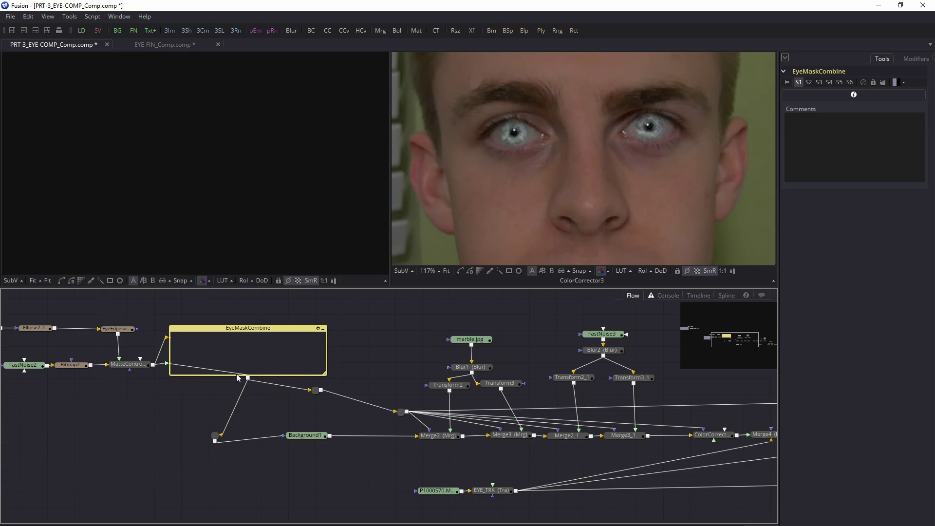
pyautogui.click(174, 377)
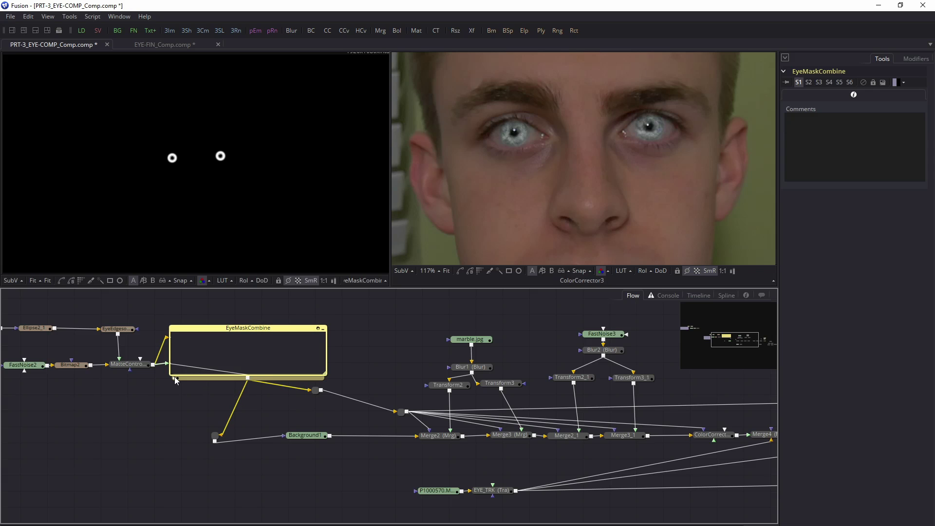
pyautogui.scroll(-3, 216, 355)
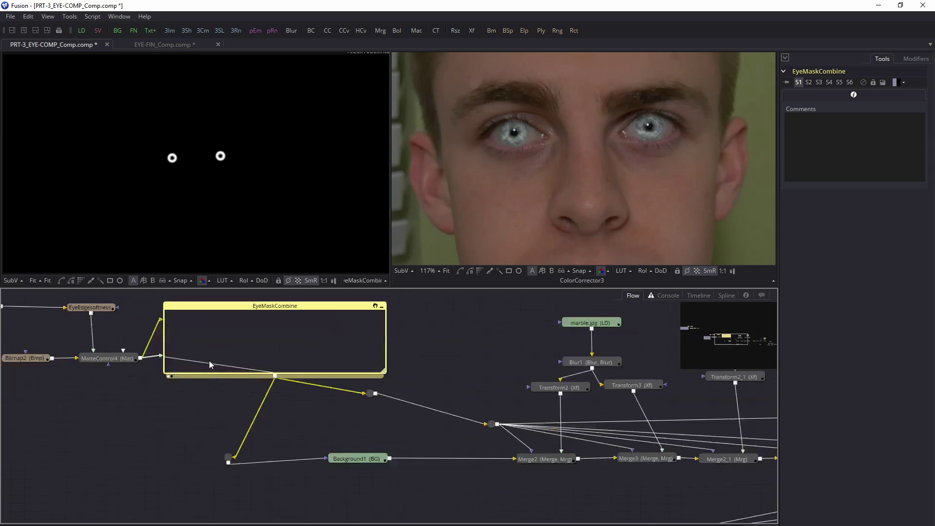
pyautogui.moveTo(353, 456); pyautogui.dragTo(381, 456)
pyautogui.moveTo(229, 460); pyautogui.dragTo(275, 453)
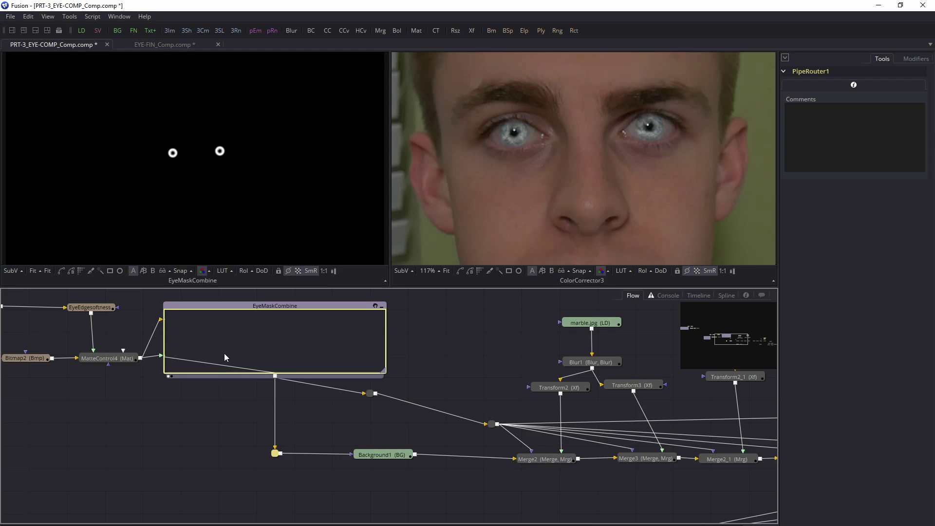
pyautogui.click(459, 356)
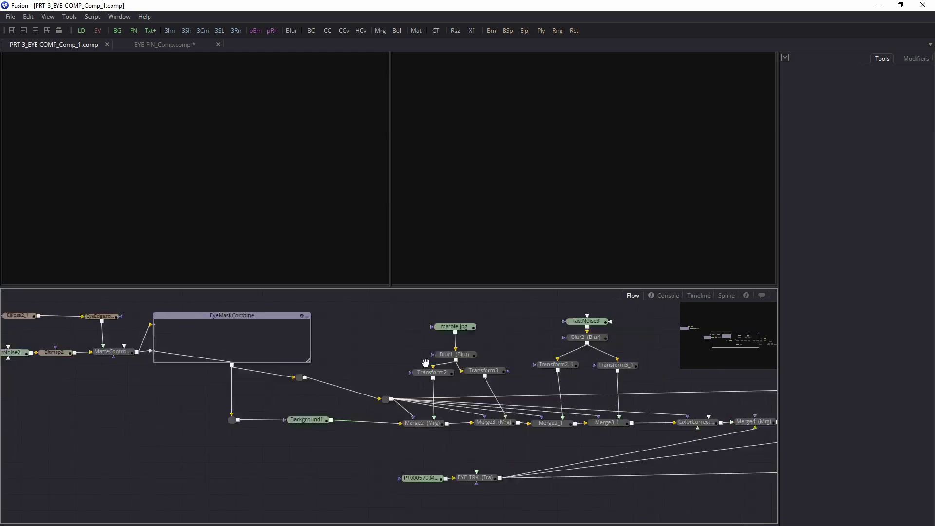
# Step: Ungroup the EyeMaskCombine group
pyautogui.hscroll(5, 730, 459)
pyautogui.scroll(-3, 700, 455)
pyautogui.hscroll(3, 701, 455)
pyautogui.click(660, 444)
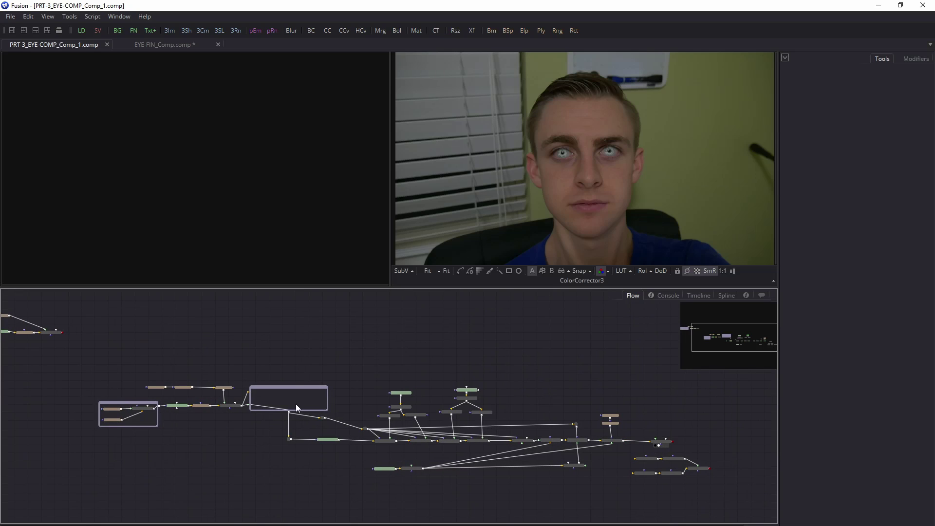
pyautogui.click(290, 391)
pyautogui.rightClick(290, 390)
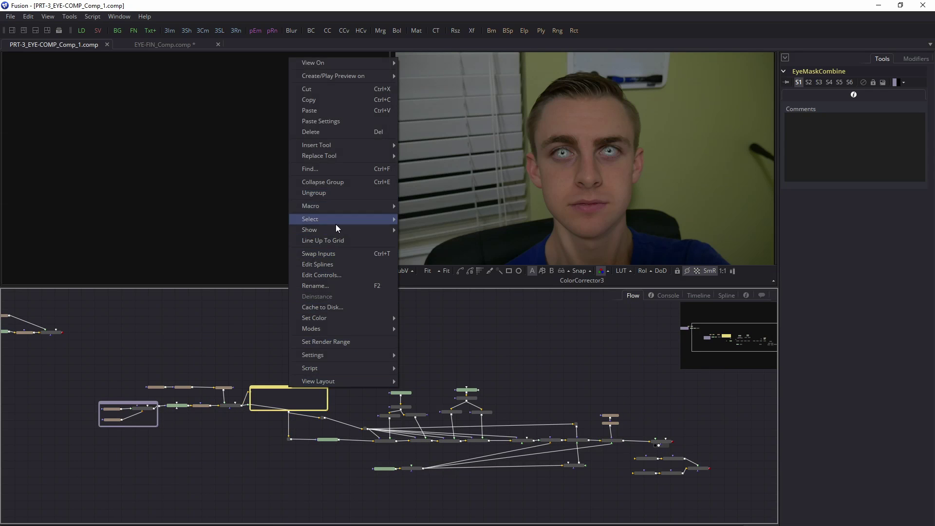
pyautogui.click(340, 193)
# Step: Group Transform1, Transform4, Transform1_1, Transform5 and Merge1 into a new expanded Group2
pyautogui.scroll(3, 376, 351)
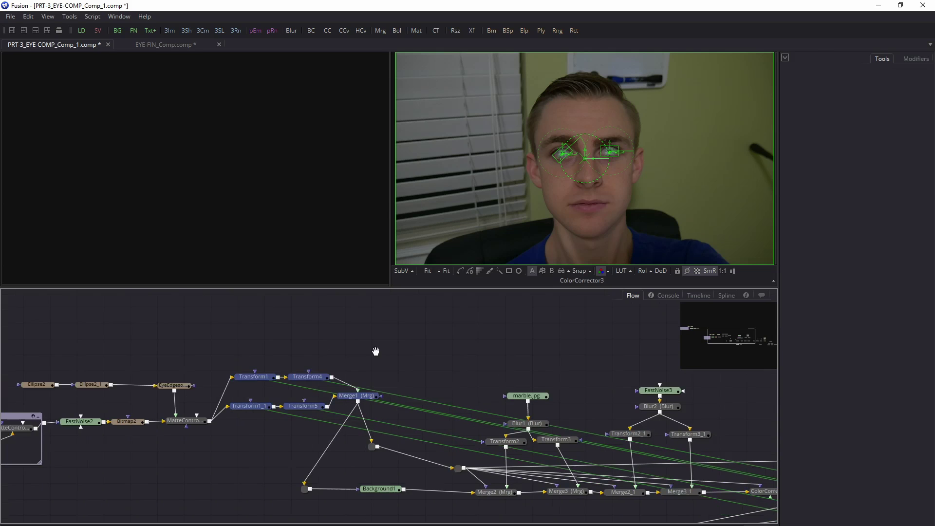
pyautogui.moveTo(376, 350); pyautogui.dragTo(388, 344)
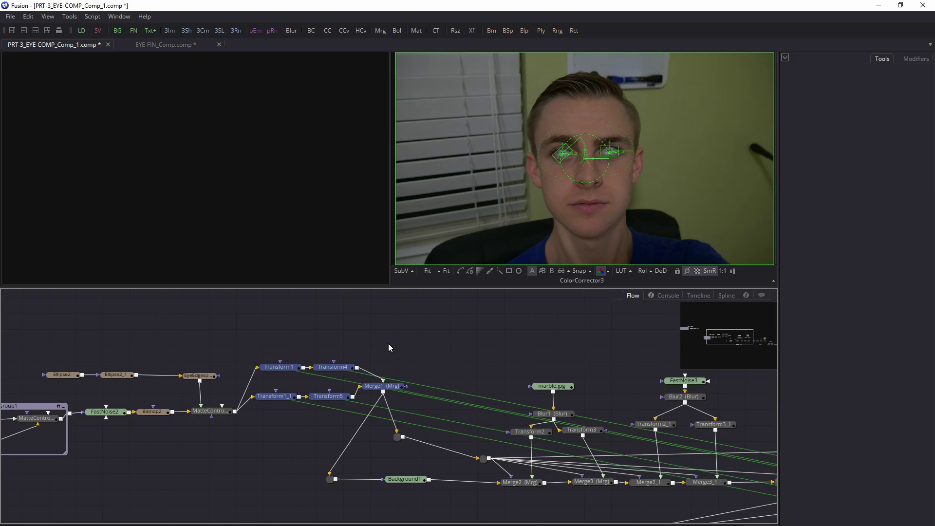
pyautogui.hotkey('ctrl', 'g')
pyautogui.click(345, 363)
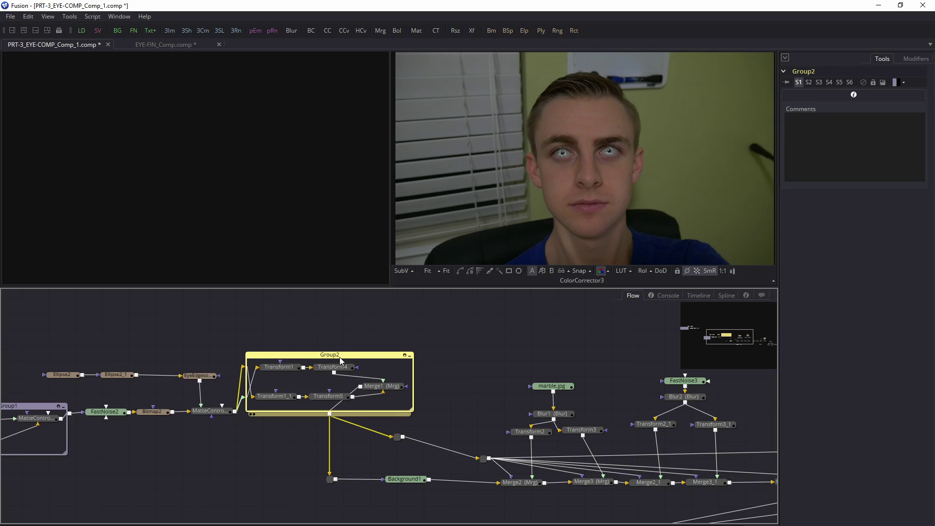
# Step: Move the ColorCorrector3 node further right in the flow
pyautogui.scroll(-2, 454, 346)
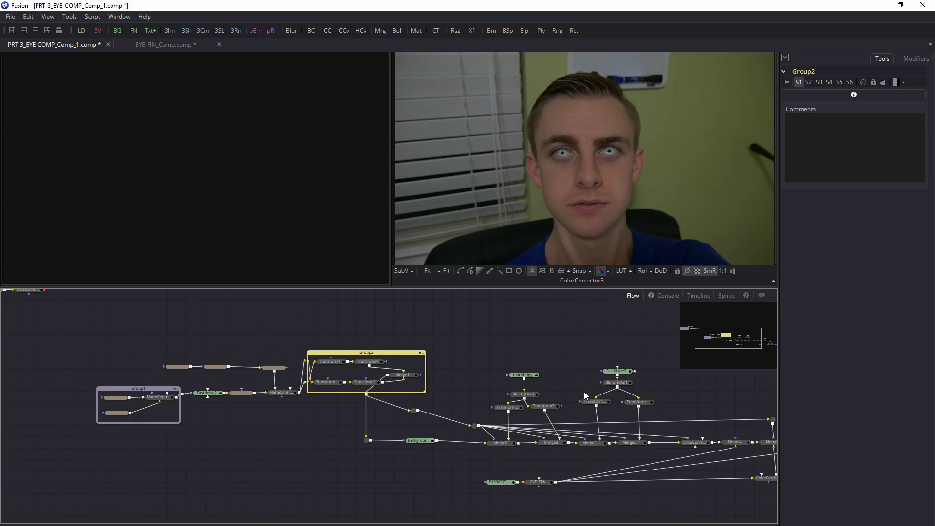
pyautogui.moveTo(563, 383); pyautogui.dragTo(188, 346)
pyautogui.moveTo(521, 389); pyautogui.dragTo(540, 386)
pyautogui.moveTo(293, 385); pyautogui.dragTo(487, 388)
pyautogui.moveTo(118, 388); pyautogui.dragTo(306, 396)
# Step: Paste Ellipse2 as Ellipse2_2, feed it into both eye instances, and mask ColorCorrector3 with Instance_Merge1
pyautogui.click(229, 351)
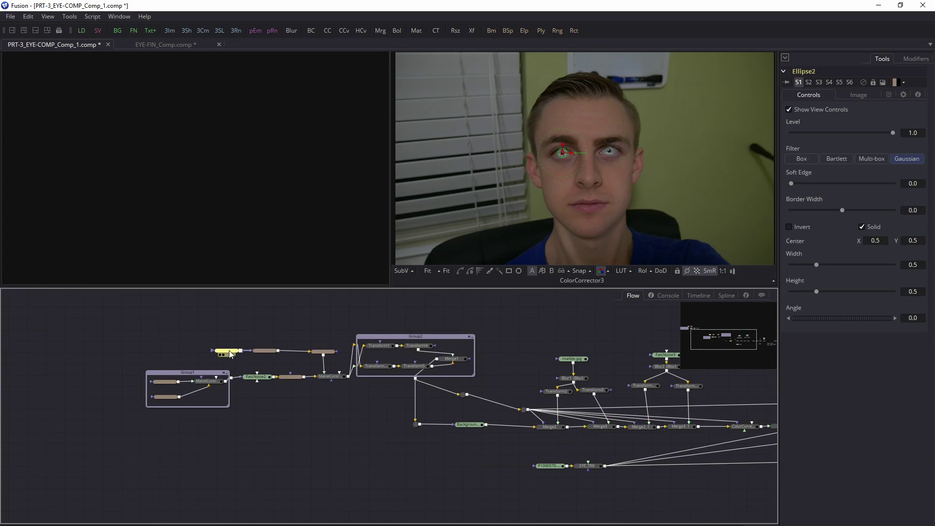
pyautogui.hscroll(10, 592, 492)
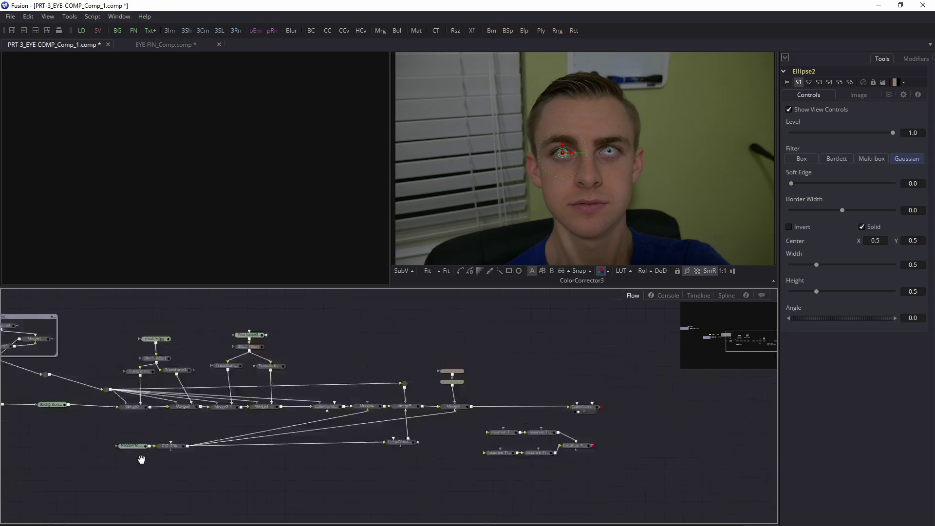
pyautogui.scroll(3, 514, 382)
pyautogui.hotkey('ctrl', 'v')
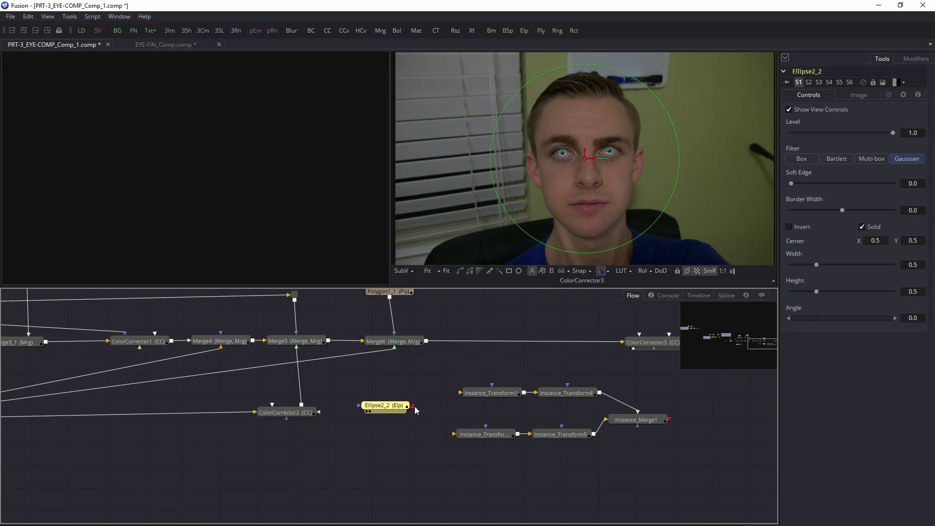
pyautogui.moveTo(460, 392); pyautogui.dragTo(411, 405)
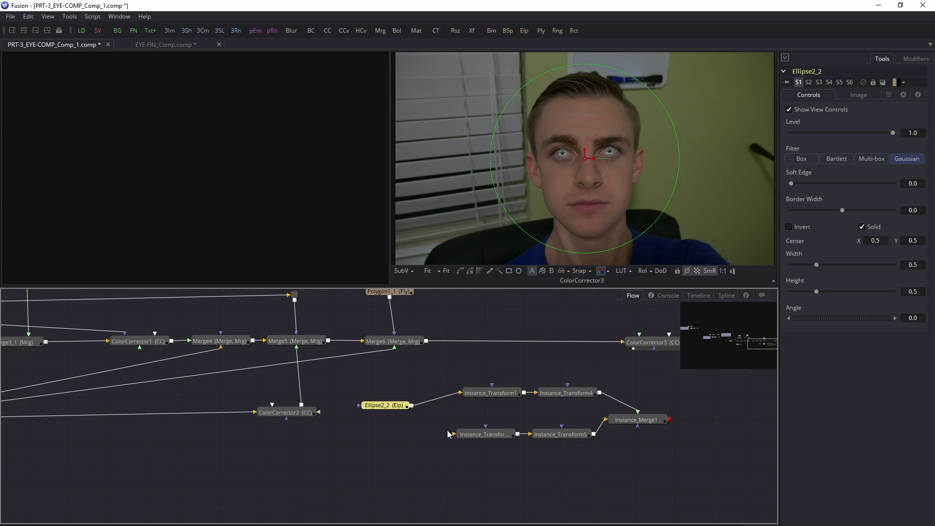
pyautogui.moveTo(454, 434); pyautogui.dragTo(412, 405)
pyautogui.moveTo(639, 358); pyautogui.dragTo(564, 419)
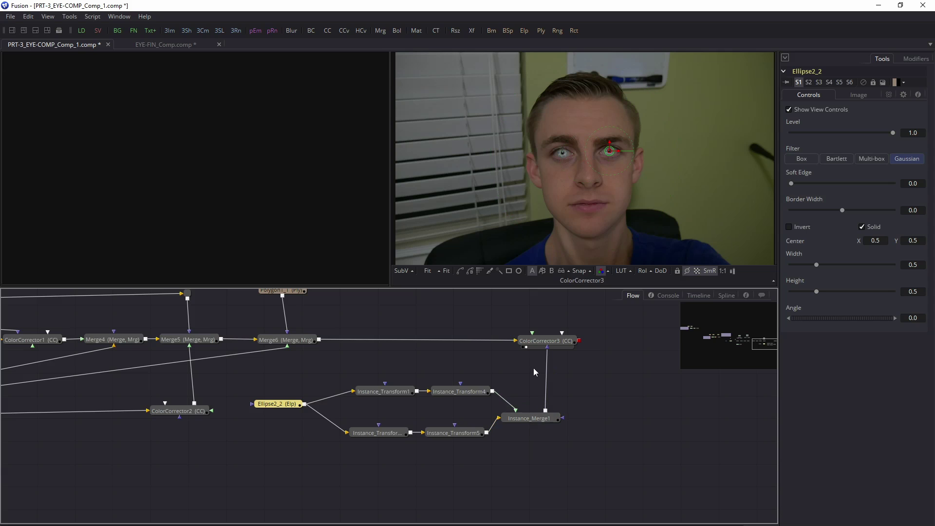
# Step: Make the ellipse a hollow ring with border width 0.08 and soft edge about 0.055
pyautogui.click(506, 425)
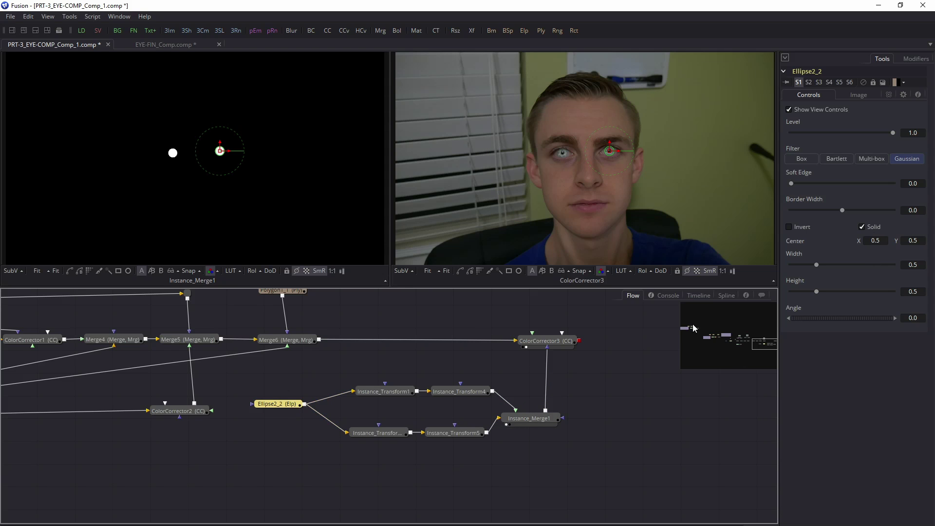
pyautogui.click(868, 231)
pyautogui.click(334, 188)
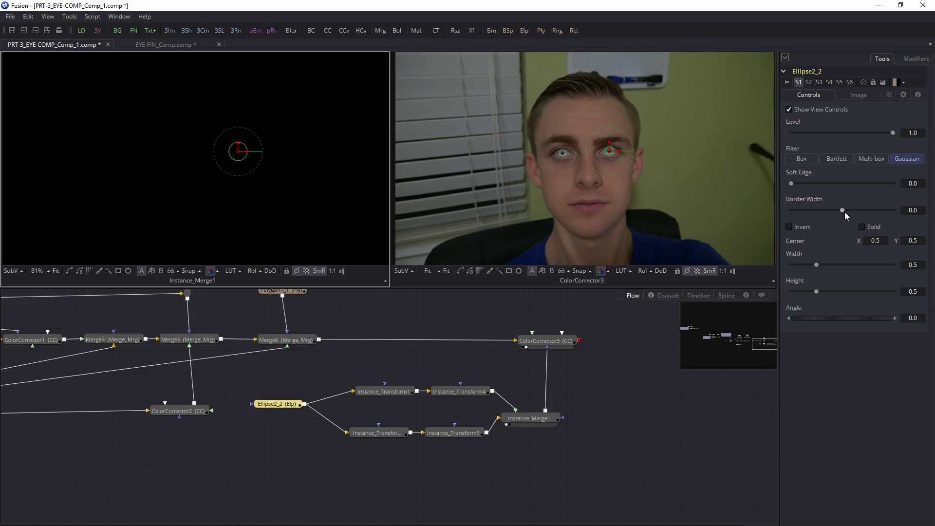
pyautogui.moveTo(845, 212); pyautogui.dragTo(865, 212)
pyautogui.scroll(2, 282, 156)
pyautogui.moveTo(282, 156); pyautogui.dragTo(354, 180)
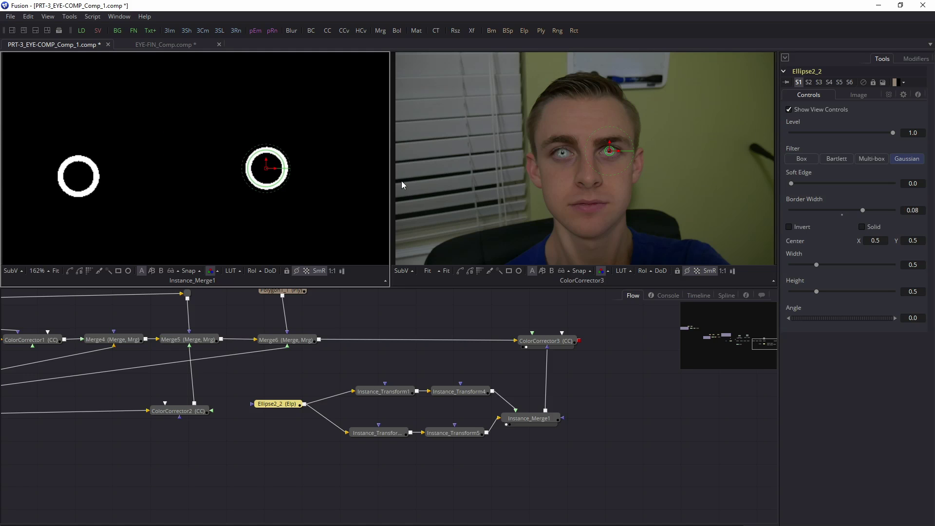
pyautogui.moveTo(797, 185); pyautogui.dragTo(820, 189)
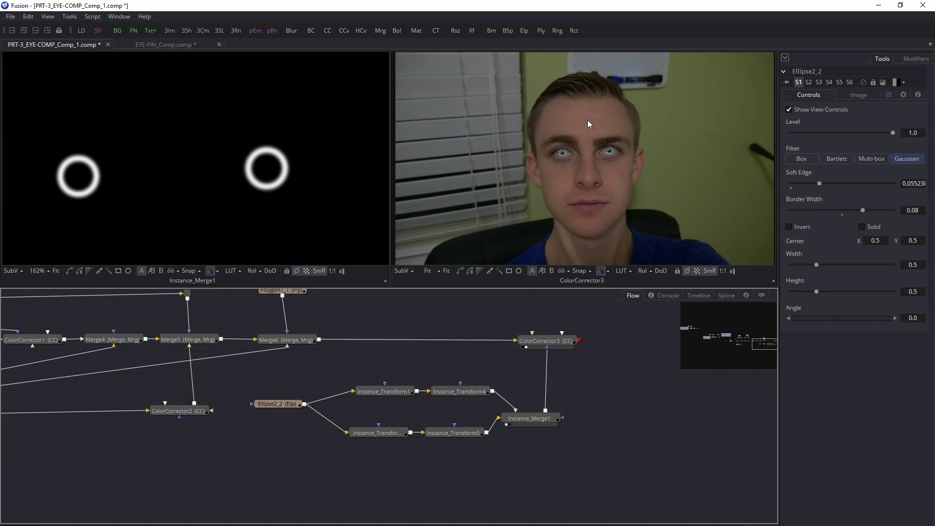
pyautogui.click(477, 497)
pyautogui.scroll(3, 588, 120)
pyautogui.scroll(2, 585, 154)
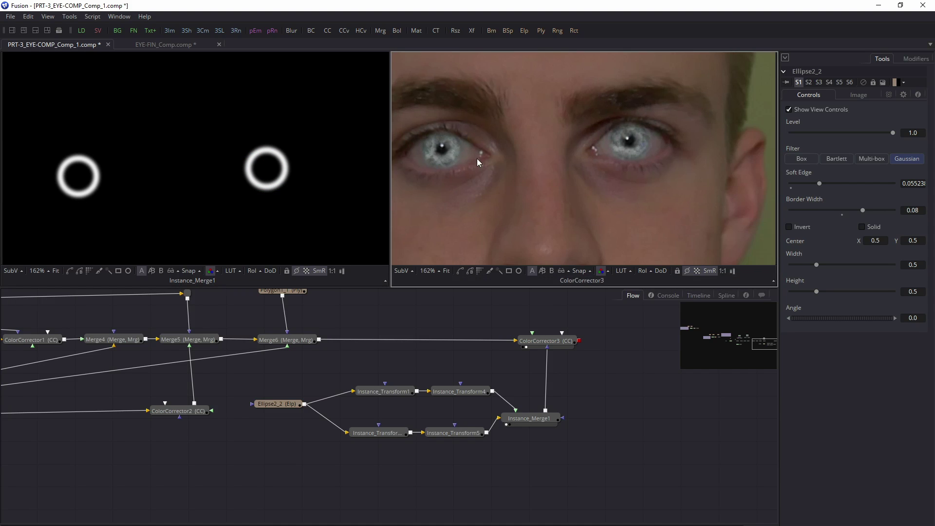
# Step: Shrink the ring to fit the iris and raise ColorCorrector3's Master RGB Brightness to about 0.19
pyautogui.click(274, 404)
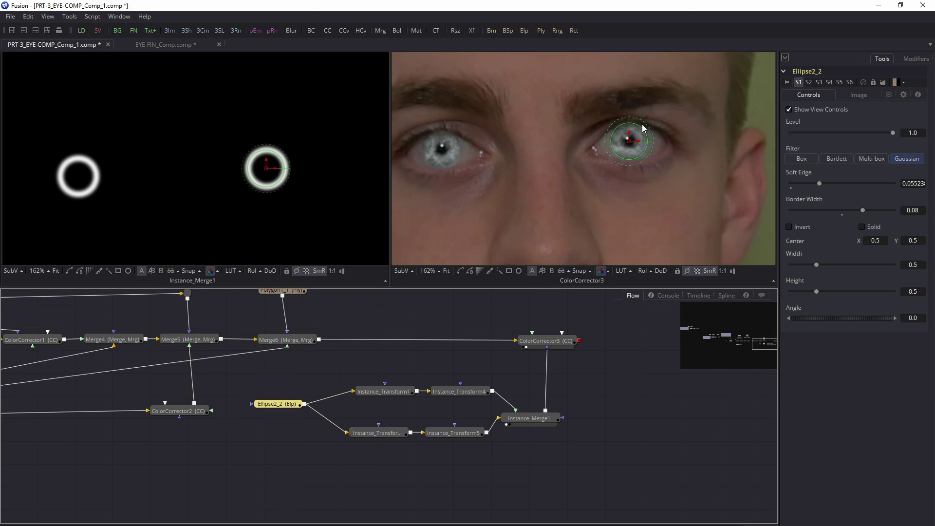
pyautogui.moveTo(643, 133); pyautogui.dragTo(640, 135)
pyautogui.click(549, 341)
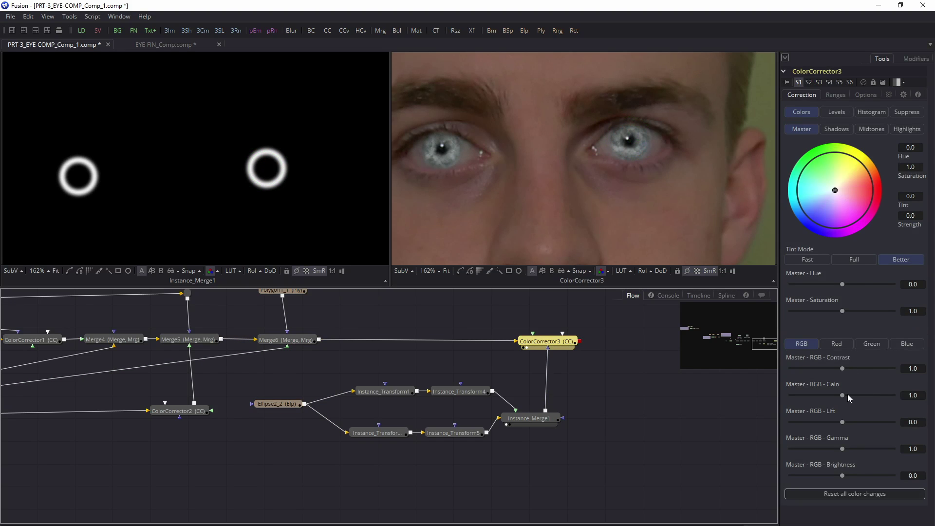
pyautogui.moveTo(843, 394); pyautogui.dragTo(727, 388)
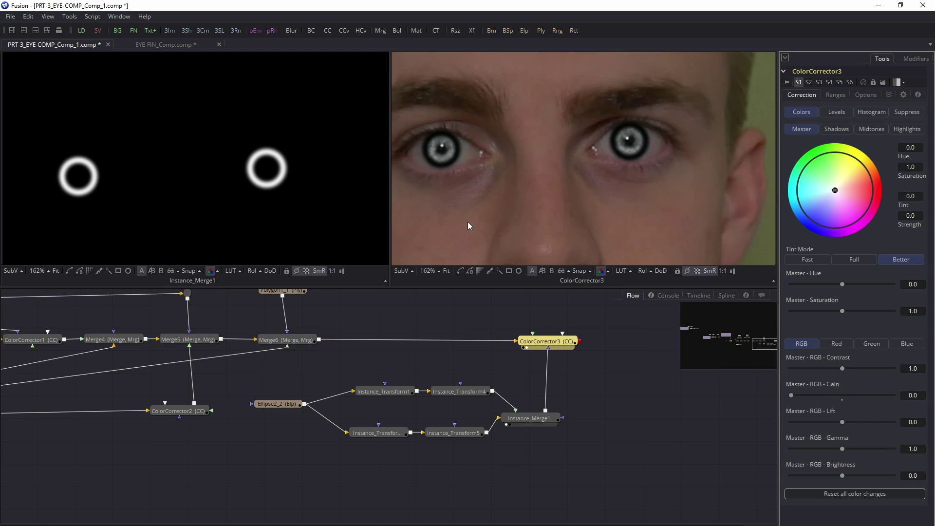
pyautogui.click(843, 400)
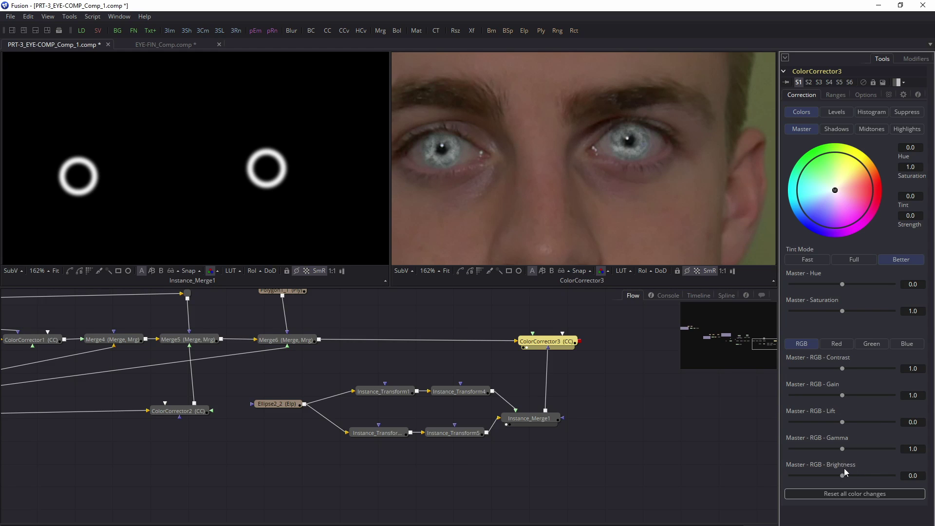
pyautogui.moveTo(843, 475); pyautogui.dragTo(853, 473)
pyautogui.scroll(2, 611, 159)
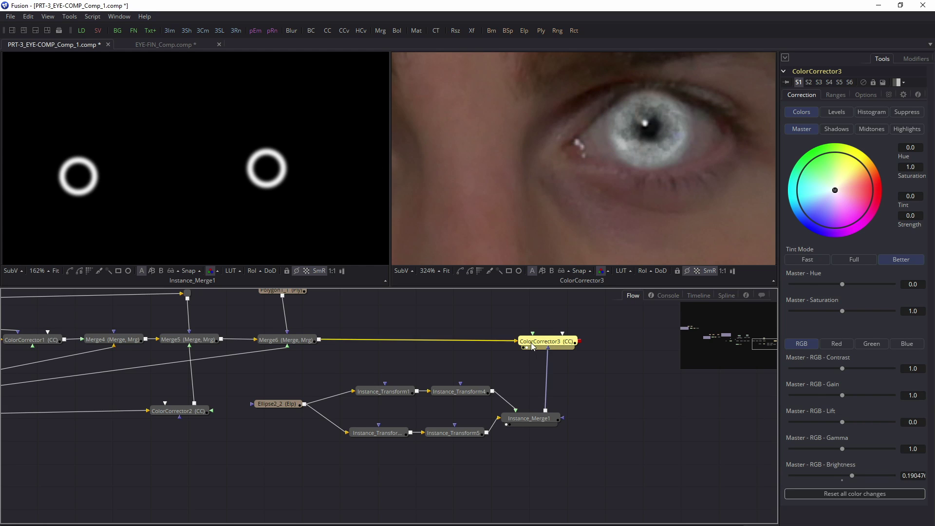
# Step: Shrink the Ellipse2_2 ring slightly to about 0.446 width and height
pyautogui.click(276, 404)
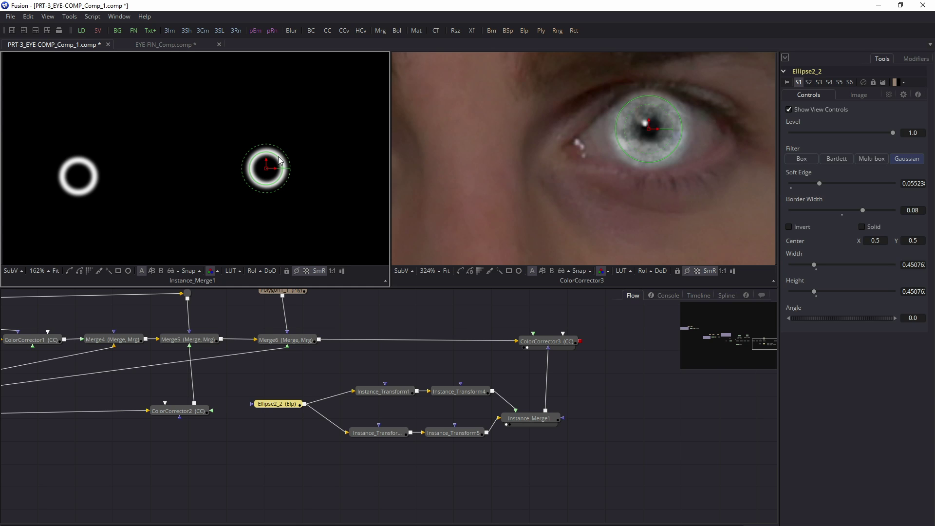
pyautogui.click(261, 411)
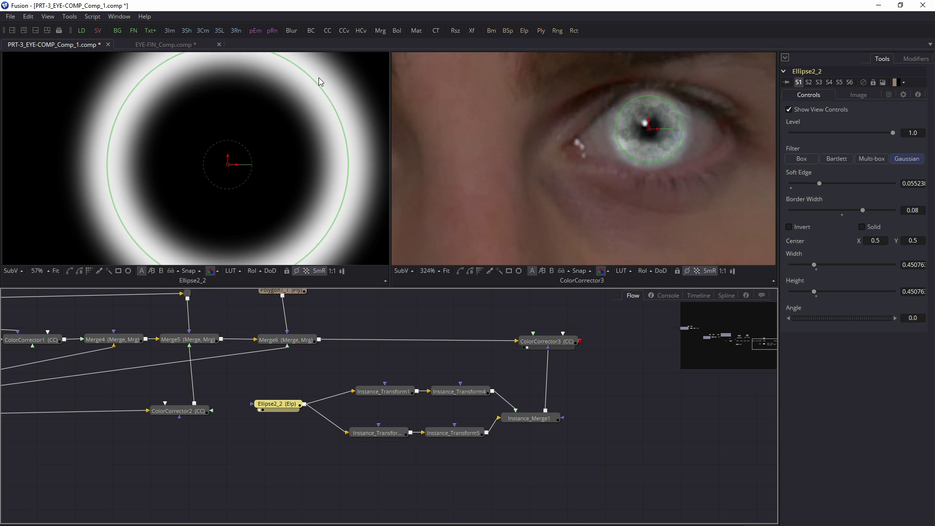
pyautogui.moveTo(317, 86); pyautogui.dragTo(314, 90)
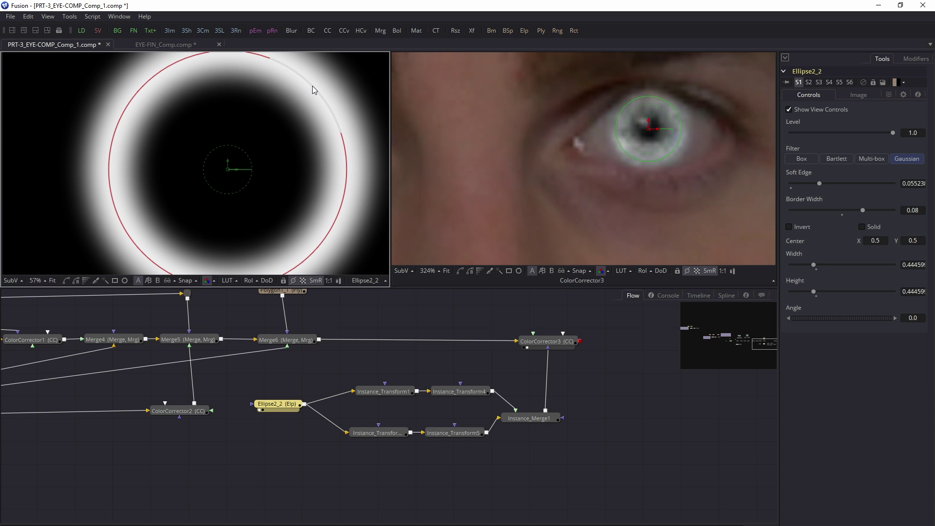
pyautogui.click(542, 340)
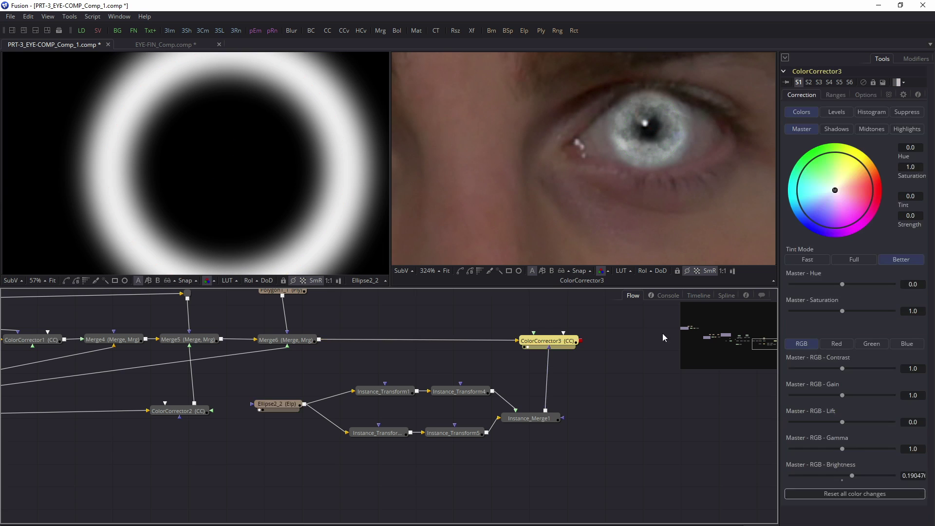
# Step: Reset ColorCorrector3's Master RGB Brightness to 0 and lower Master RGB Gain to 0.838
pyautogui.click(843, 480)
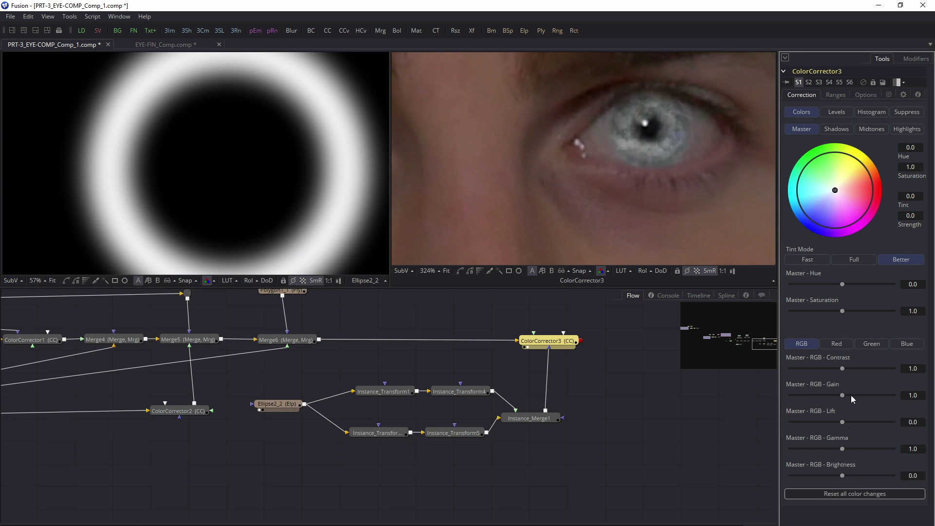
pyautogui.moveTo(840, 395); pyautogui.dragTo(833, 395)
pyautogui.scroll(-2, 679, 185)
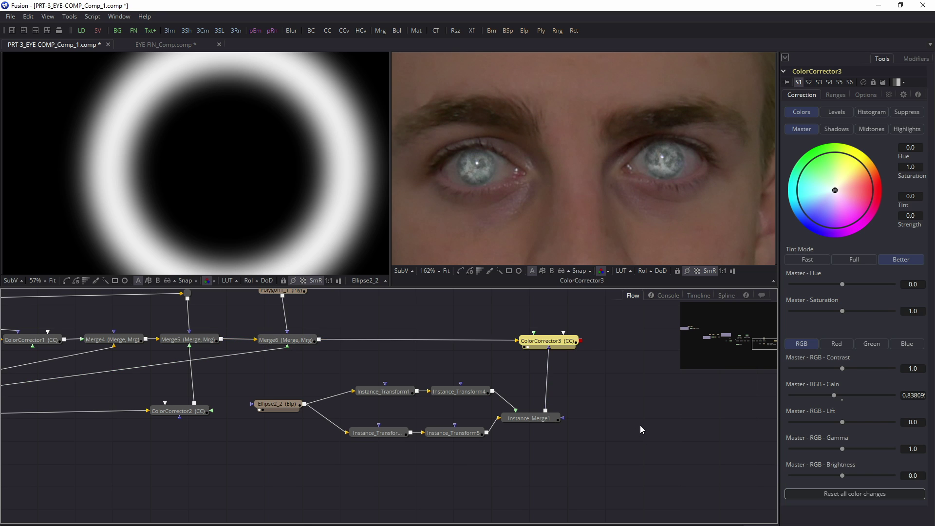
pyautogui.scroll(-3, 610, 135)
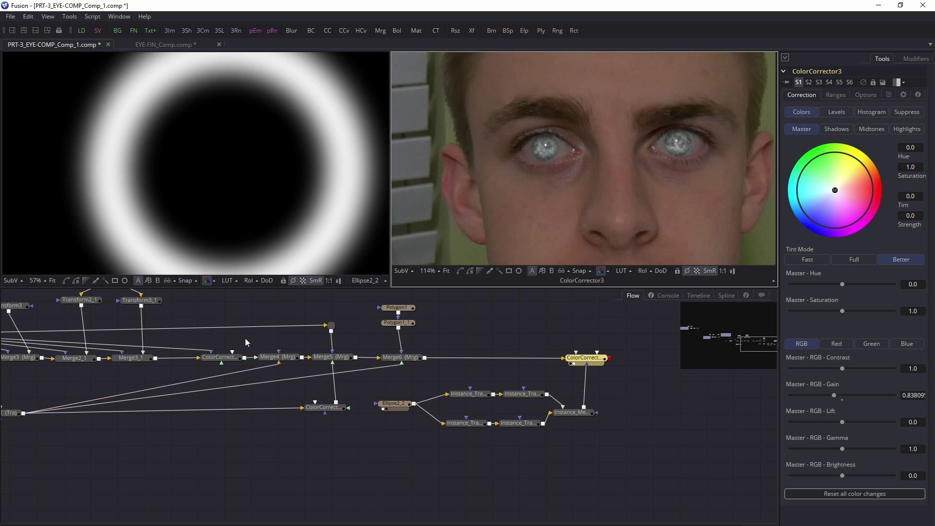
# Step: Tint ColorCorrector1's master wheel toward blue (tint -0.42, strength 0.11)
pyautogui.click(220, 357)
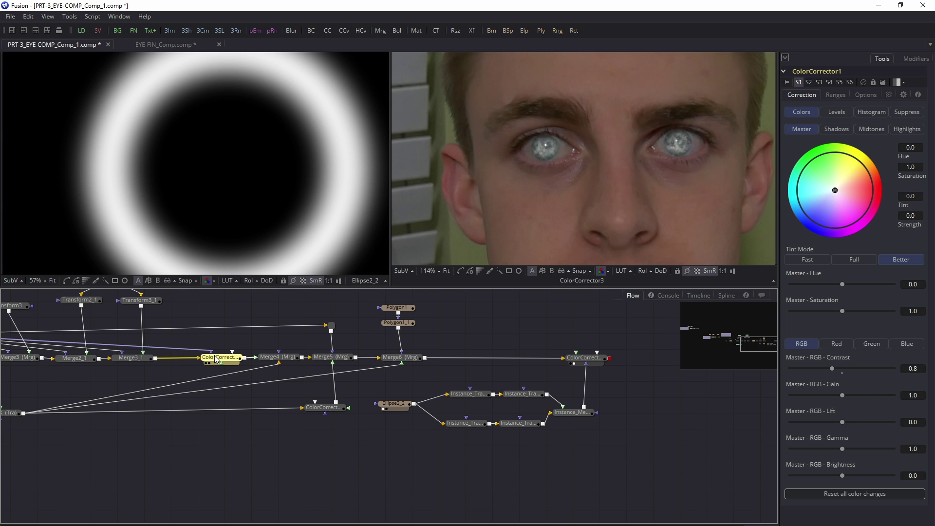
pyautogui.moveTo(113, 347); pyautogui.dragTo(237, 336)
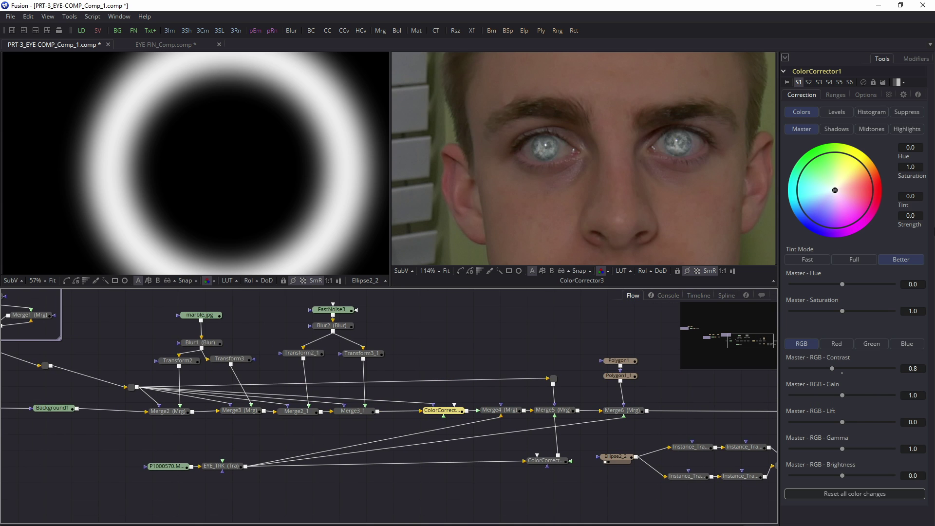
pyautogui.moveTo(826, 195); pyautogui.dragTo(824, 195)
pyautogui.moveTo(543, 340); pyautogui.dragTo(278, 326)
pyautogui.moveTo(652, 358); pyautogui.dragTo(604, 345)
pyautogui.moveTo(565, 419); pyautogui.dragTo(414, 424)
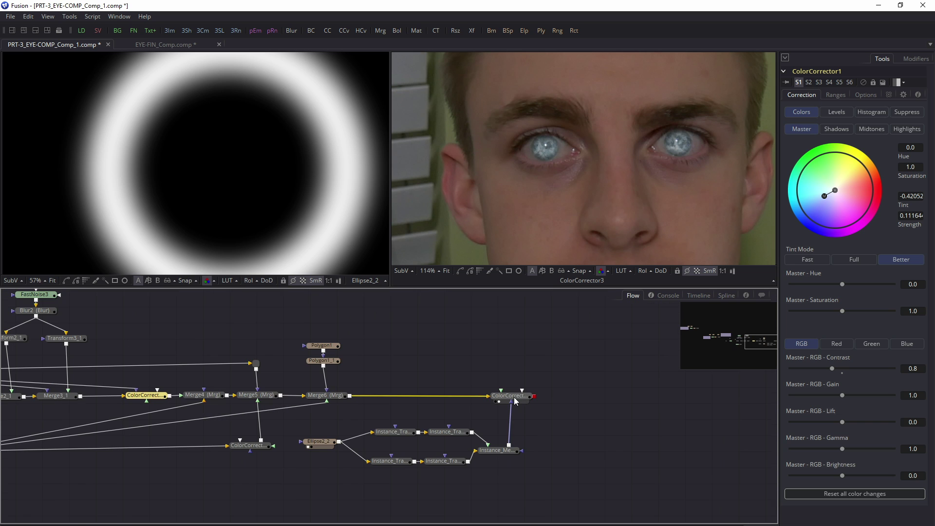
# Step: Inspect Instance_Transform1 and box-select the five eye instance nodes
pyautogui.click(399, 434)
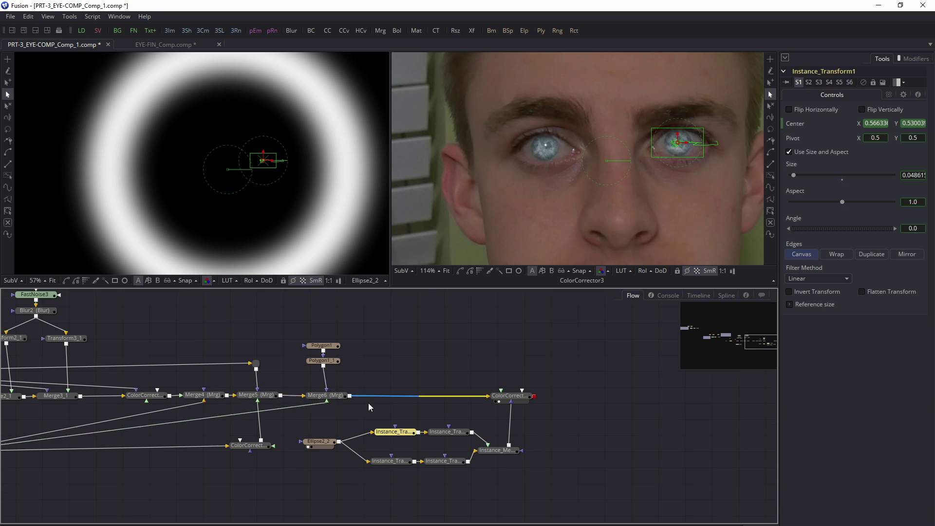
pyautogui.moveTo(368, 410); pyautogui.dragTo(556, 503)
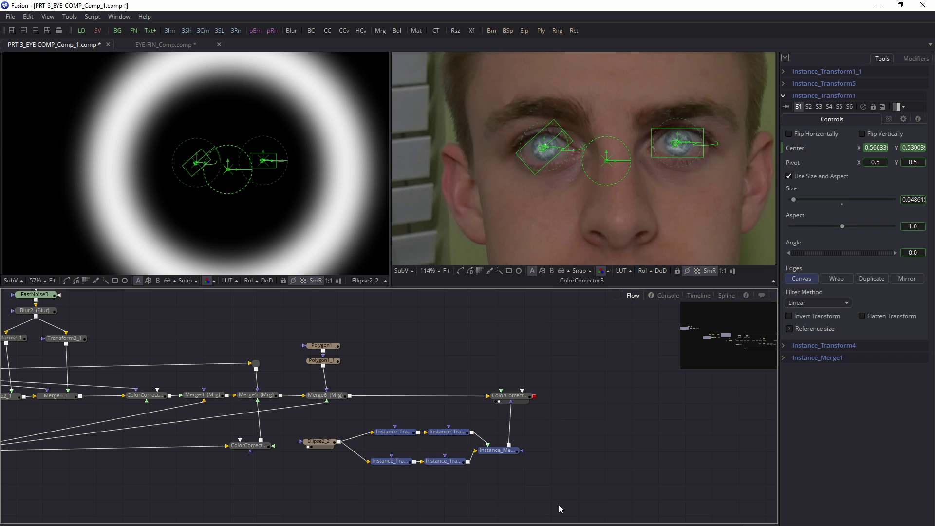
pyautogui.click(548, 467)
pyautogui.click(398, 435)
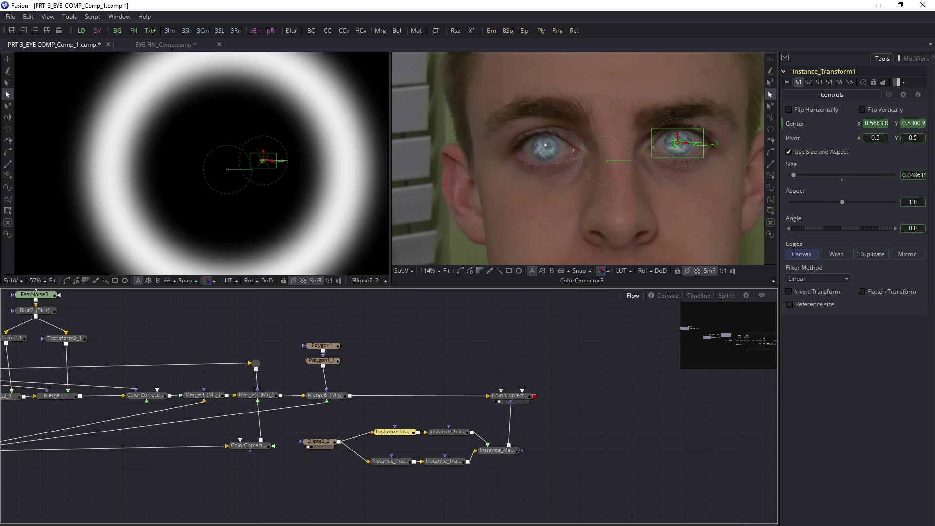
pyautogui.click(642, 407)
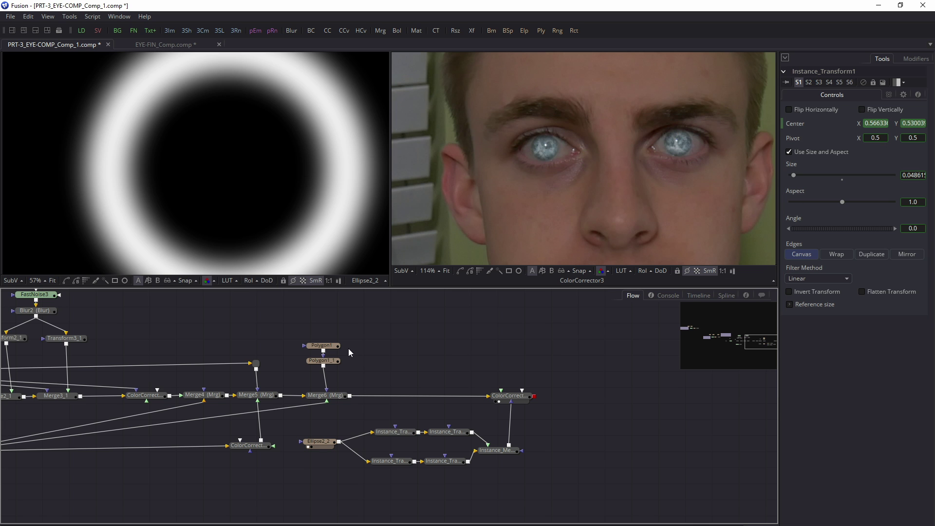
pyautogui.moveTo(641, 408); pyautogui.dragTo(870, 364)
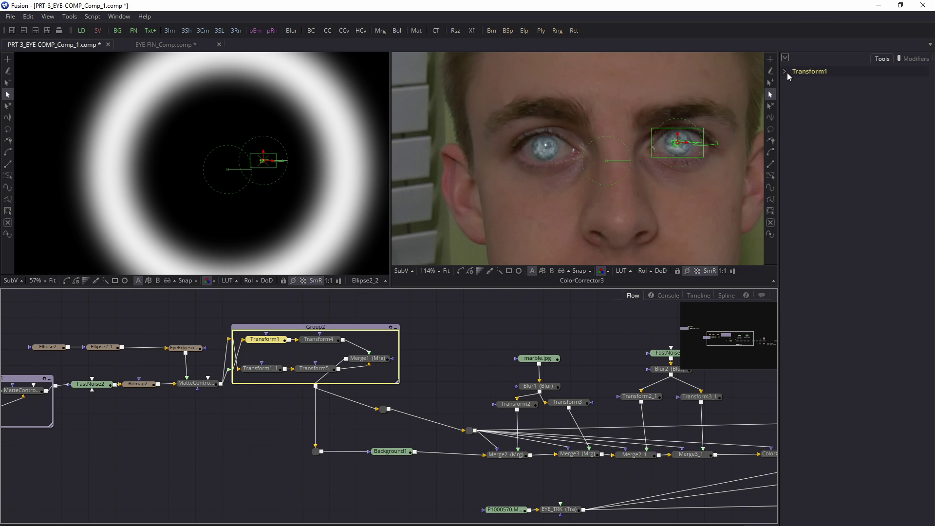
# Step: Compare Transform1 with Instance_Transform1, reselect the five eye-ring instances, and glance at EYE-FIN
pyautogui.click(787, 72)
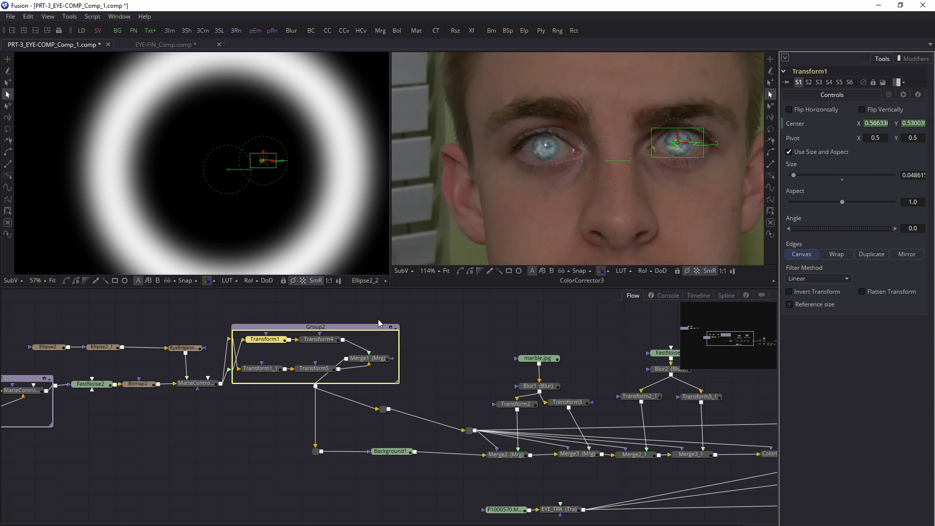
pyautogui.moveTo(517, 349); pyautogui.dragTo(30, 240)
pyautogui.click(541, 381)
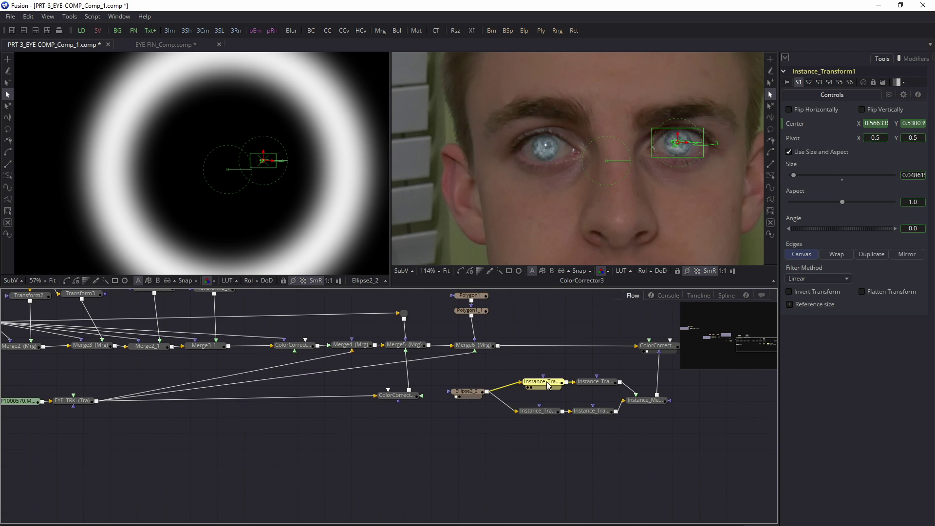
pyautogui.click(709, 457)
pyautogui.moveTo(695, 424); pyautogui.dragTo(586, 412)
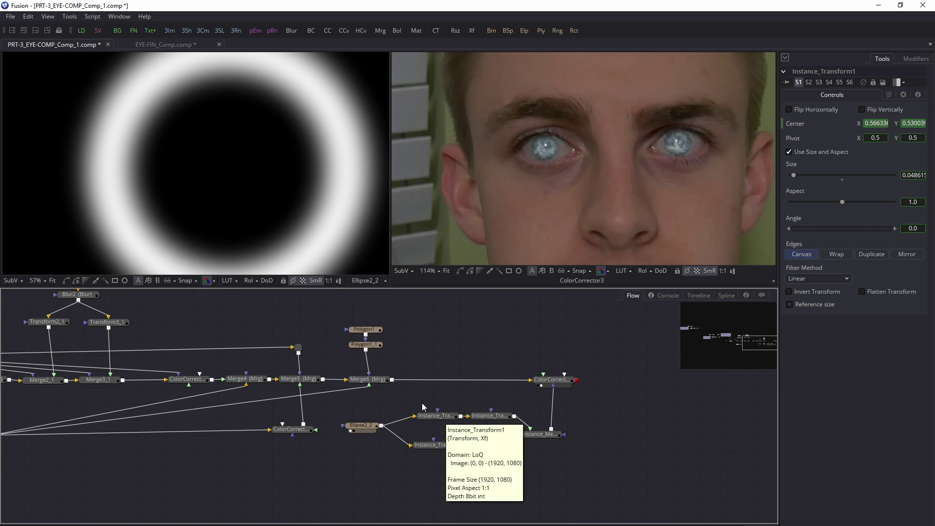
pyautogui.moveTo(417, 402); pyautogui.dragTo(605, 471)
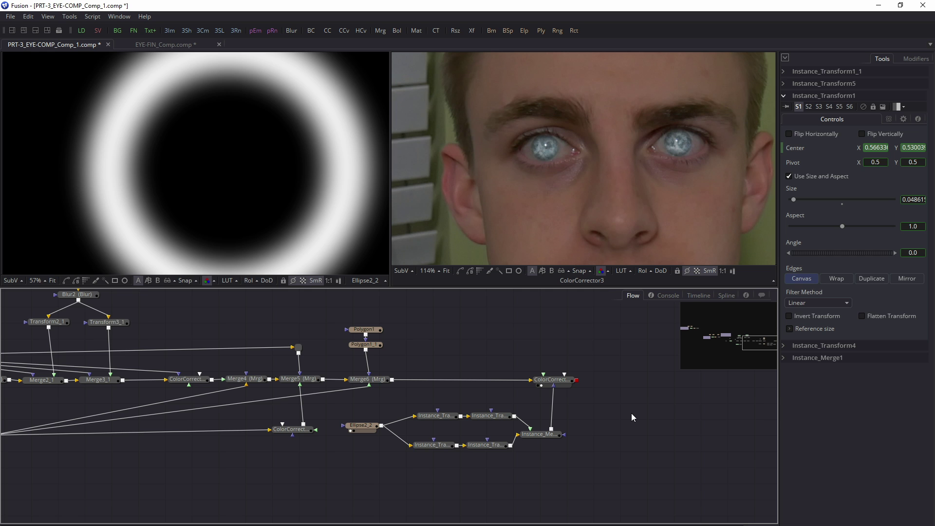
pyautogui.hotkey('ctrl', 'Tab')
pyautogui.hotkey('ctrl', 'Tab')
pyautogui.hscroll(3, 609, 366)
# Step: Add ColorCorrector4 after ColorCorrector3 via the 'col' tool search
pyautogui.click(504, 379)
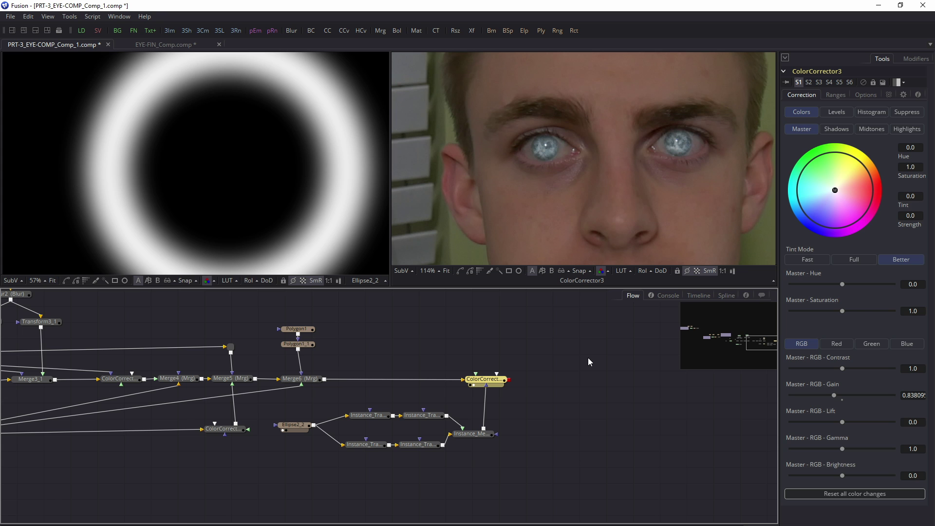
pyautogui.hotkey('shift', 'space')
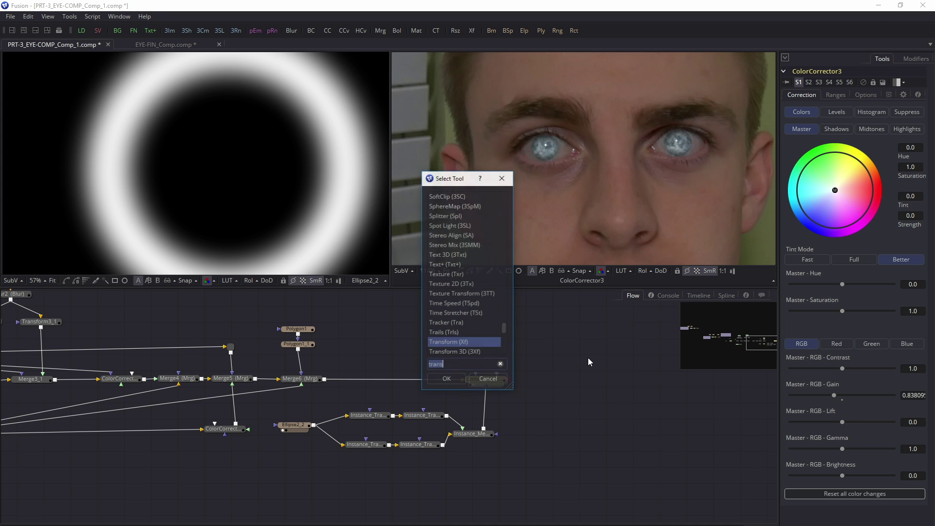
pyautogui.write('col')
pyautogui.press('Return')
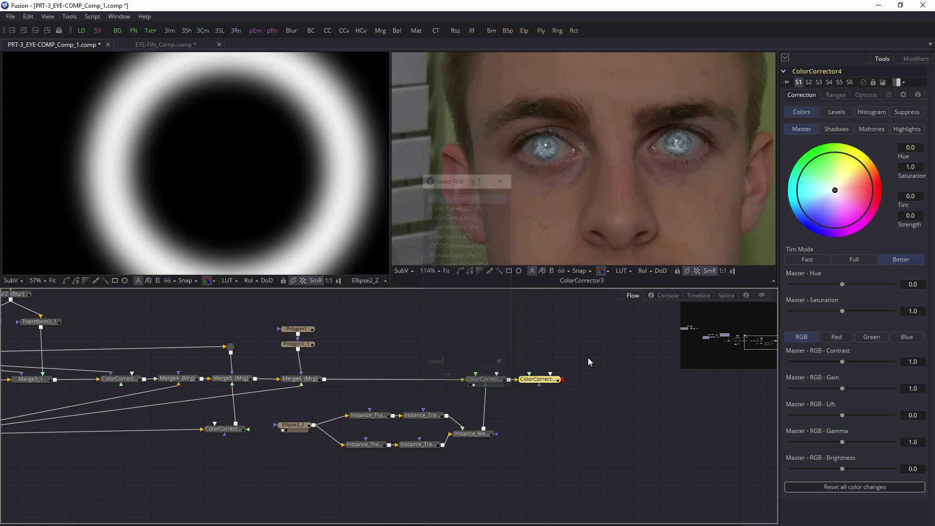
pyautogui.scroll(-3, 652, 122)
pyautogui.scroll(2, 653, 123)
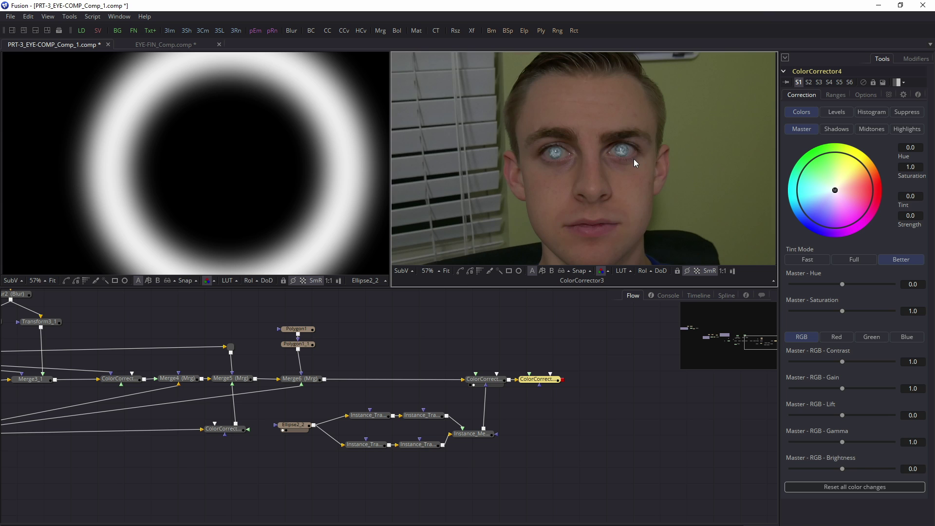
pyautogui.scroll(4, 633, 159)
pyautogui.scroll(1, 633, 159)
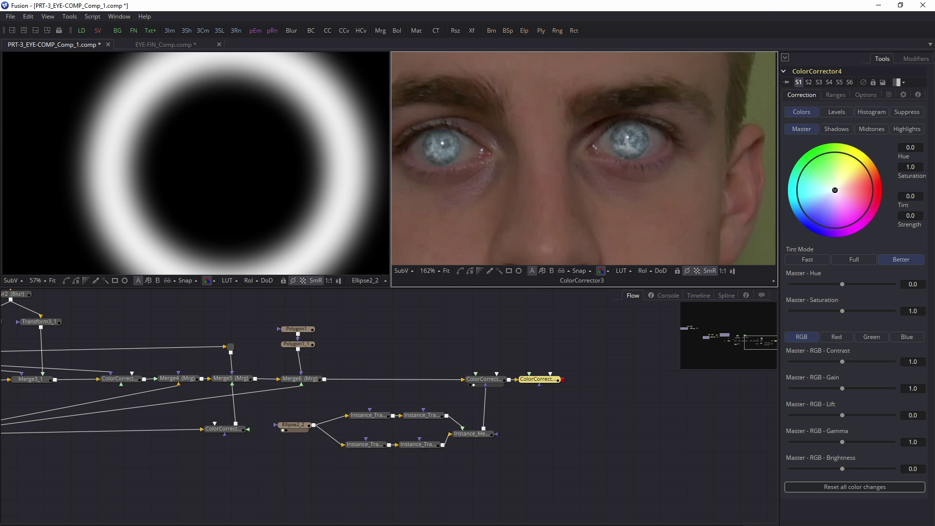
# Step: Step forward five frames to check the eyes across the footage
pyautogui.press('Right')
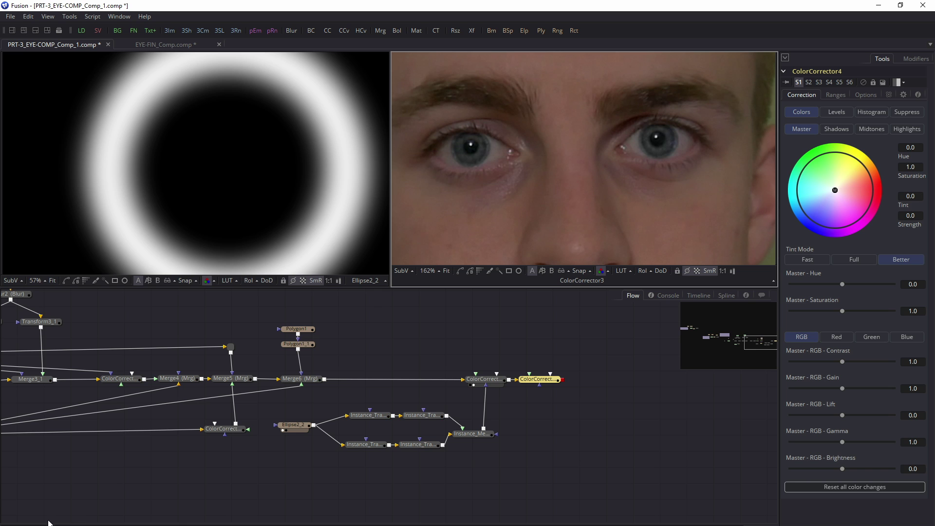
pyautogui.press('Right')
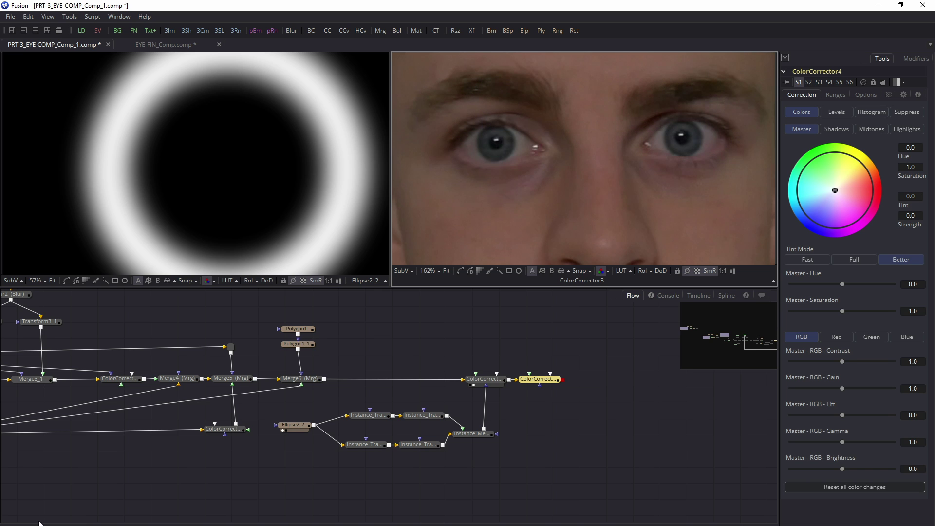
pyautogui.press('Right')
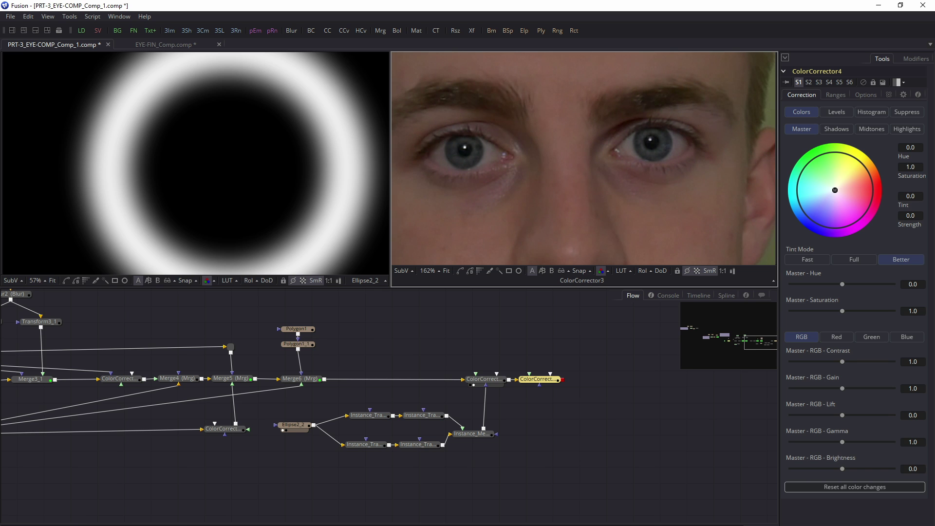
pyautogui.press('Right')
pyautogui.press('Right')
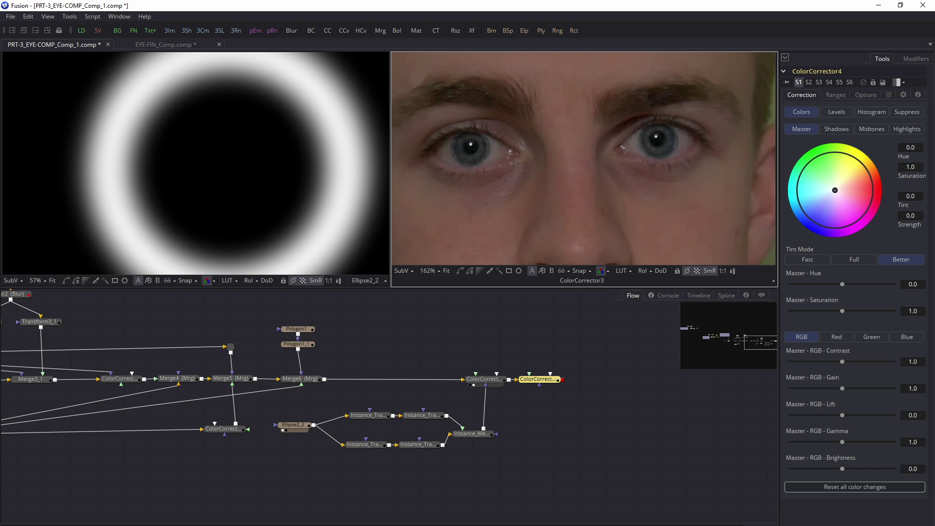
pyautogui.press('Right')
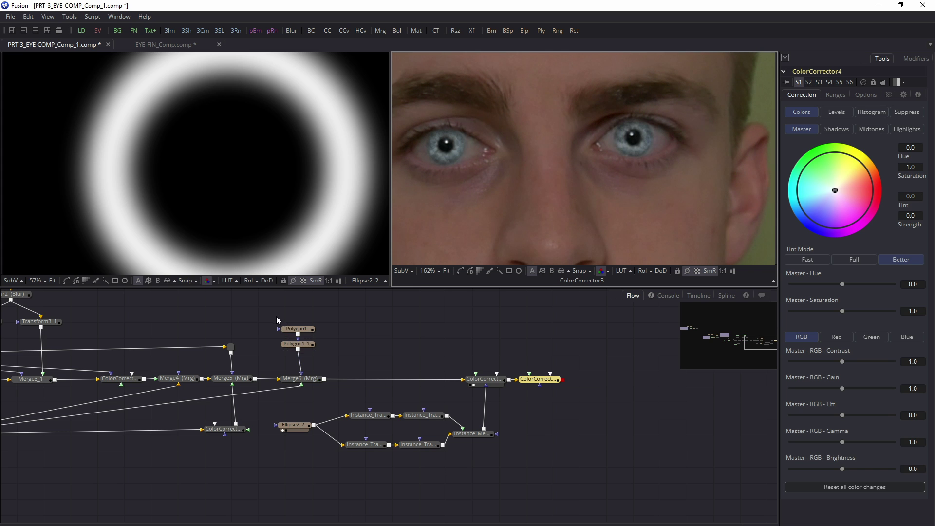
# Step: Move Polygon1, Polygon1_1 and Merge6 right and down, and route the pipe downward
pyautogui.moveTo(276, 317); pyautogui.dragTo(373, 387)
pyautogui.moveTo(311, 378); pyautogui.dragTo(497, 435)
pyautogui.moveTo(459, 403); pyautogui.dragTo(402, 325)
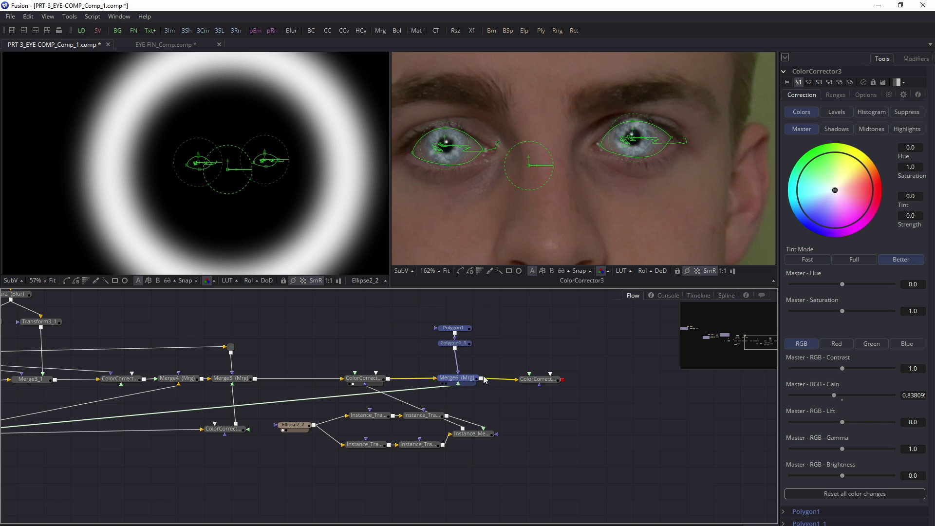
pyautogui.moveTo(496, 378); pyautogui.dragTo(539, 459)
pyautogui.moveTo(172, 431); pyautogui.dragTo(239, 458)
# Step: Place ColorCorrector3 beside Merge6 and view Merge6's output in the right viewer
pyautogui.moveTo(525, 414); pyautogui.dragTo(199, 415)
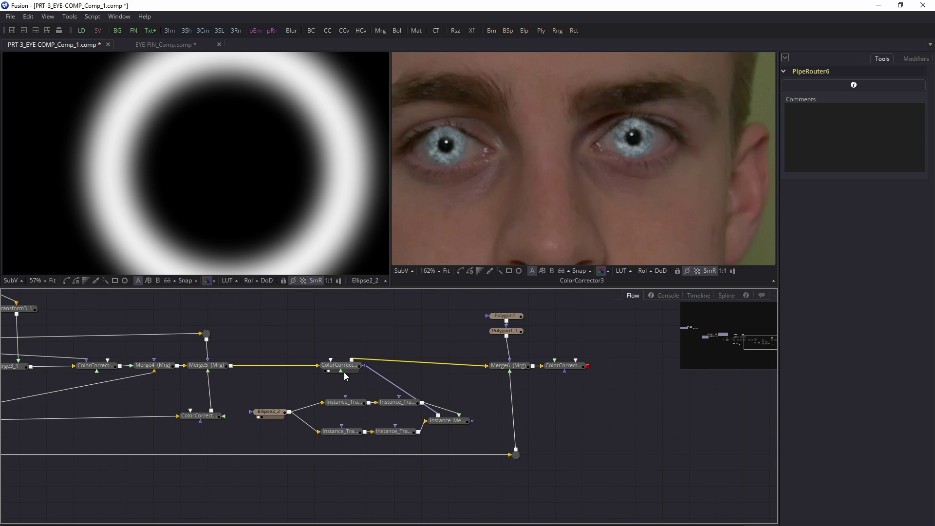
pyautogui.moveTo(343, 374); pyautogui.dragTo(453, 369)
pyautogui.click(453, 369)
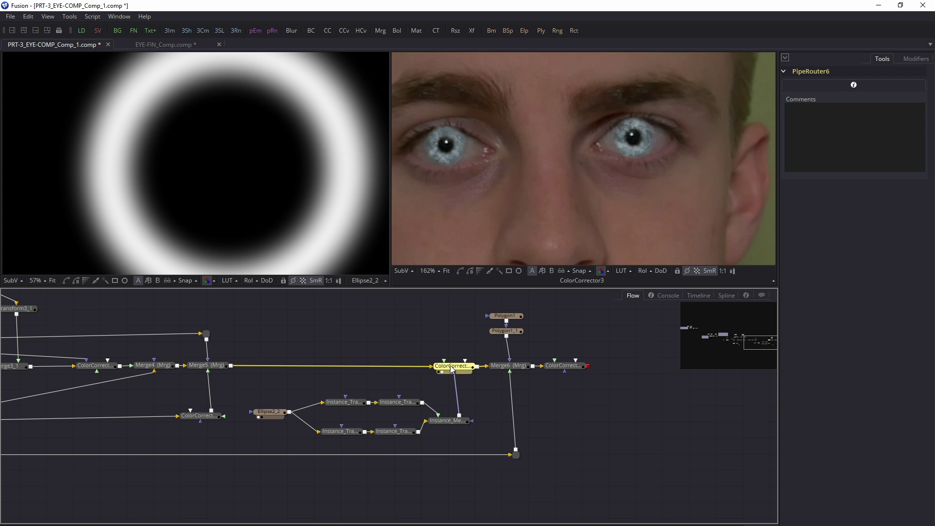
pyautogui.click(497, 371)
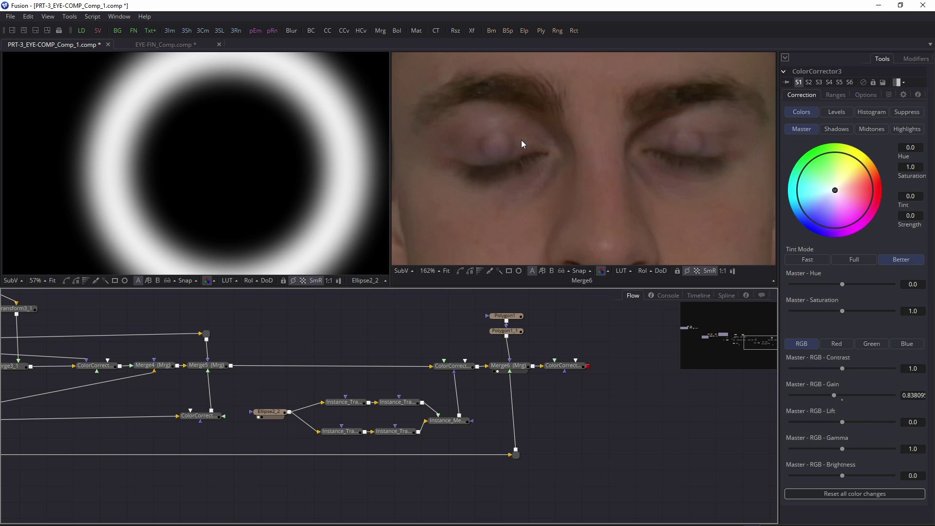
# Step: Inspect Ellipse2_2, Ellipse2_1 and ColorCorrector3 settings while panning around the node graph
pyautogui.click(269, 411)
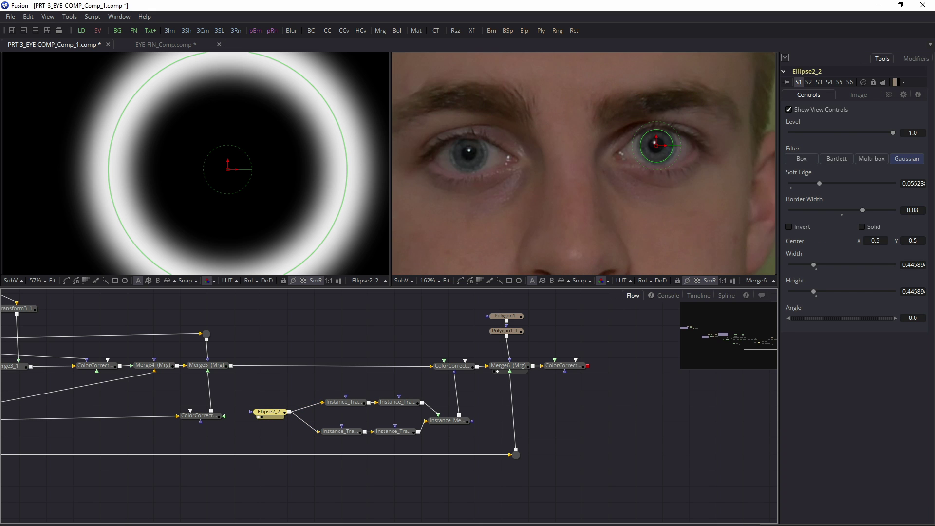
pyautogui.moveTo(203, 382); pyautogui.dragTo(594, 398)
pyautogui.moveTo(268, 344); pyautogui.dragTo(340, 444)
pyautogui.moveTo(62, 375); pyautogui.dragTo(203, 378)
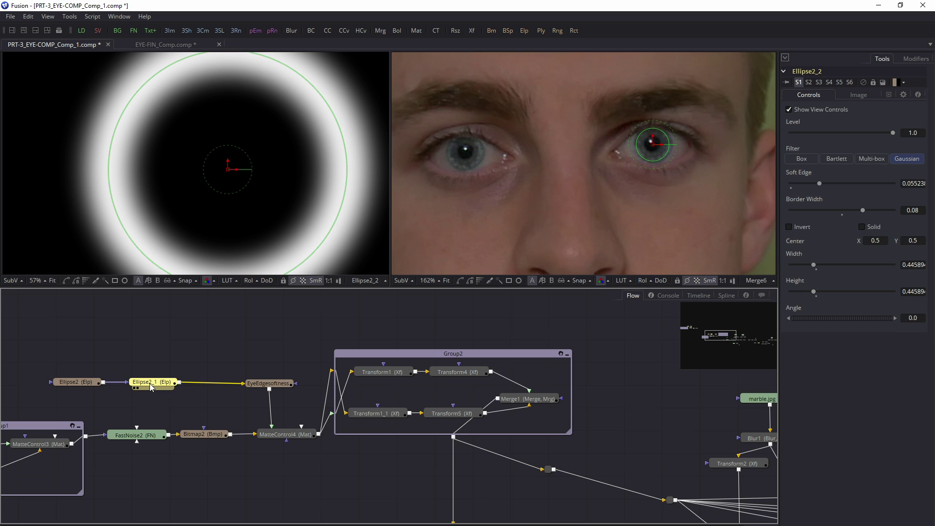
pyautogui.click(151, 382)
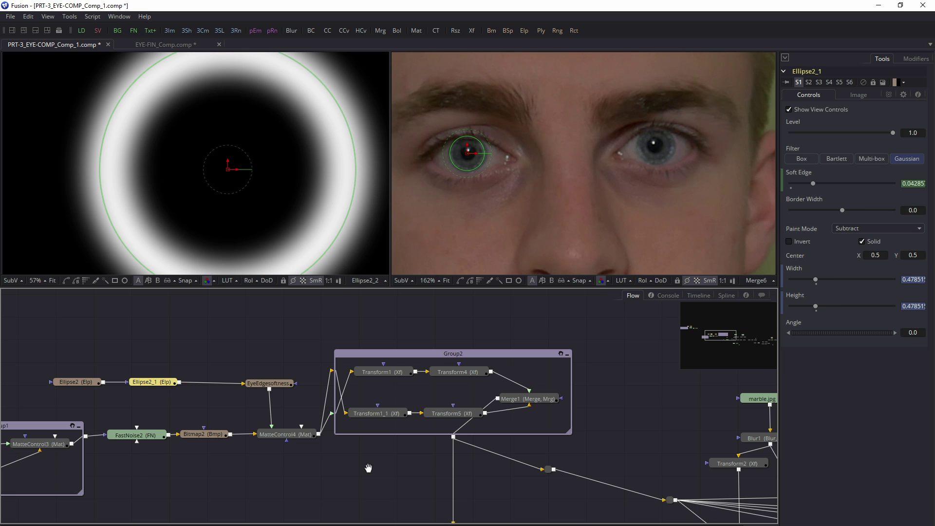
pyautogui.moveTo(367, 468); pyautogui.dragTo(96, 451)
pyautogui.moveTo(451, 422)
pyautogui.mouseDown()
pyautogui.moveTo(340, 407)
pyautogui.moveTo(213, 335)
pyautogui.moveTo(699, 362)
pyautogui.mouseUp()
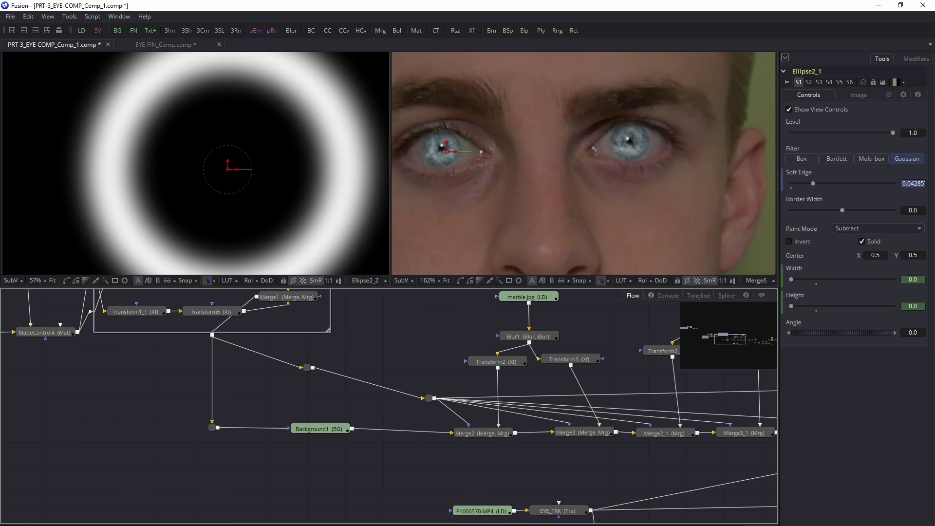
pyautogui.moveTo(605, 397); pyautogui.dragTo(91, 378)
pyautogui.click(522, 426)
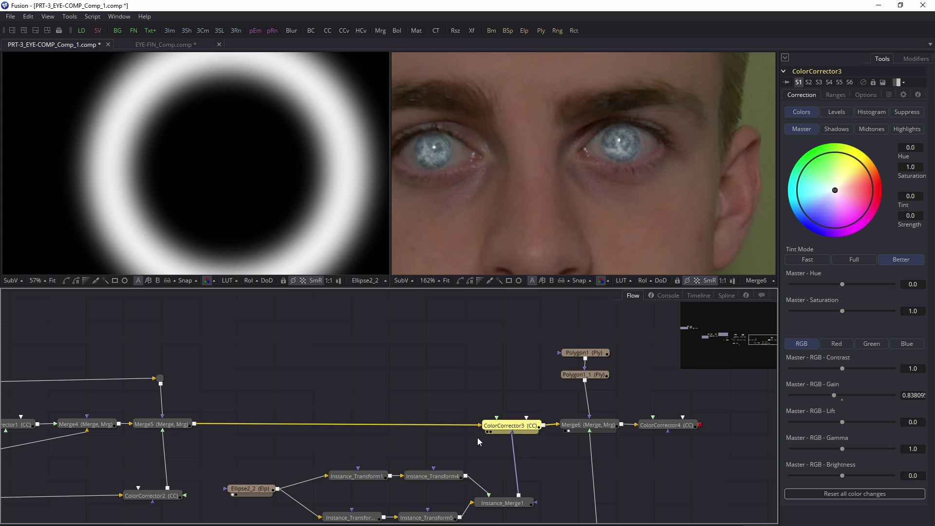
pyautogui.moveTo(316, 395); pyautogui.dragTo(405, 300)
# Step: Make Ellipse2_2's Soft Edge and Border Width animatable
pyautogui.click(343, 395)
pyautogui.rightClick(792, 175)
pyautogui.click(810, 179)
pyautogui.rightClick(795, 196)
pyautogui.click(817, 202)
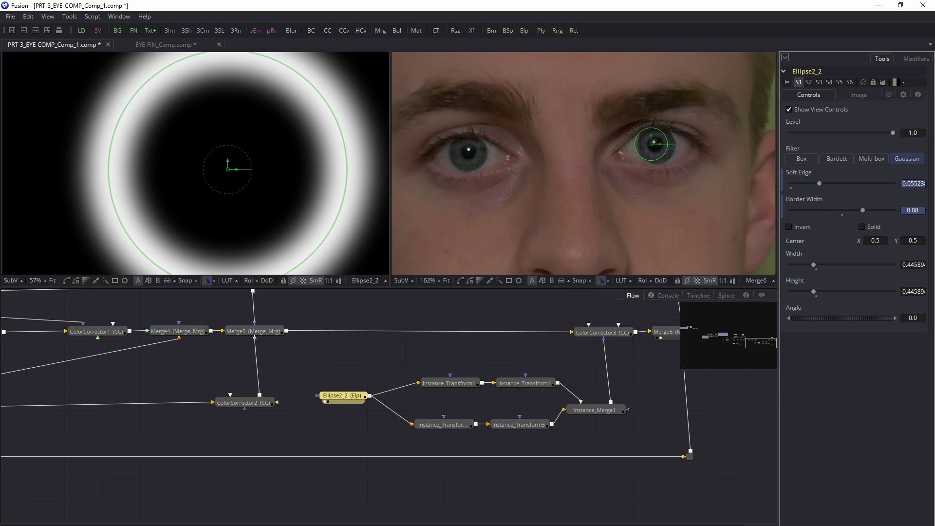
# Step: Keyframe the ring from 0 up to border width 0.01 and soft edge about 0.0069
pyautogui.moveTo(819, 183); pyautogui.dragTo(791, 183)
pyautogui.click(841, 215)
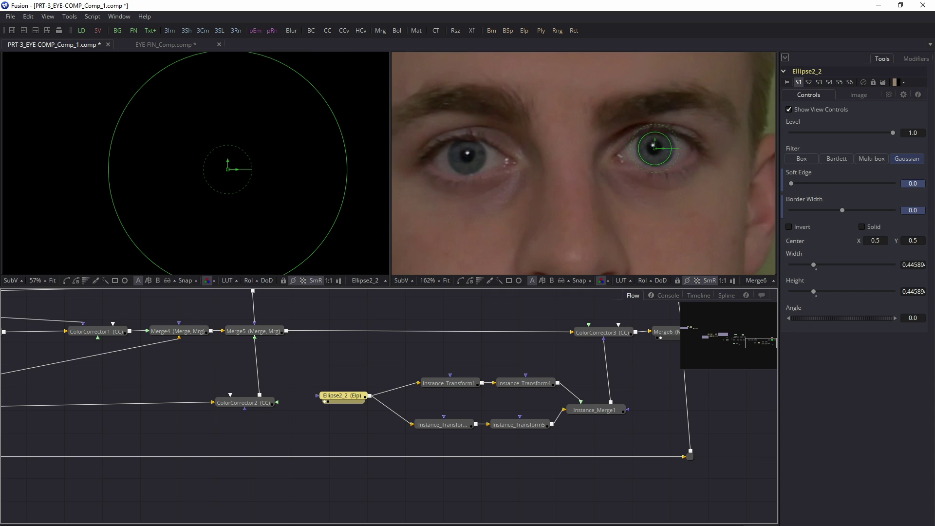
pyautogui.moveTo(842, 210); pyautogui.dragTo(846, 210)
pyautogui.moveTo(791, 184); pyautogui.dragTo(797, 183)
pyautogui.moveTo(846, 210); pyautogui.dragTo(849, 210)
pyautogui.moveTo(797, 183); pyautogui.dragTo(801, 183)
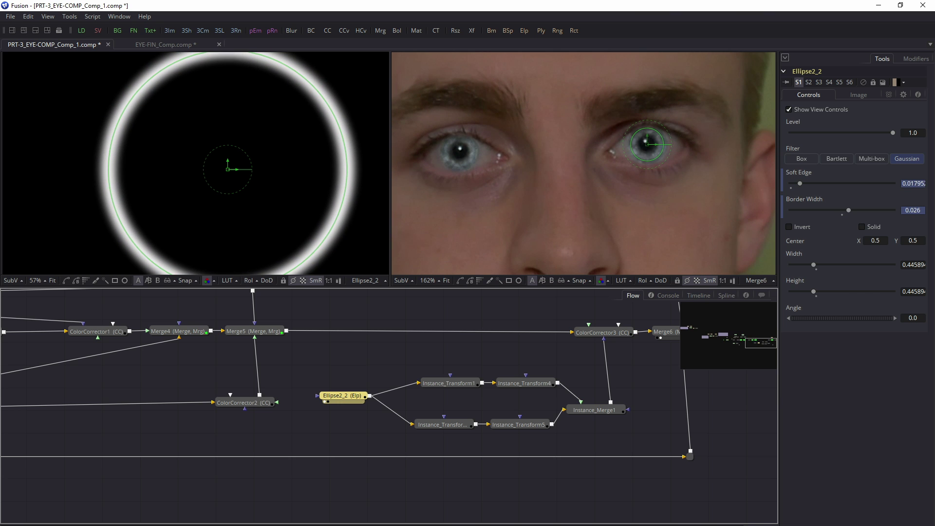
pyautogui.moveTo(849, 210); pyautogui.dragTo(850, 210)
pyautogui.moveTo(801, 183); pyautogui.dragTo(802, 183)
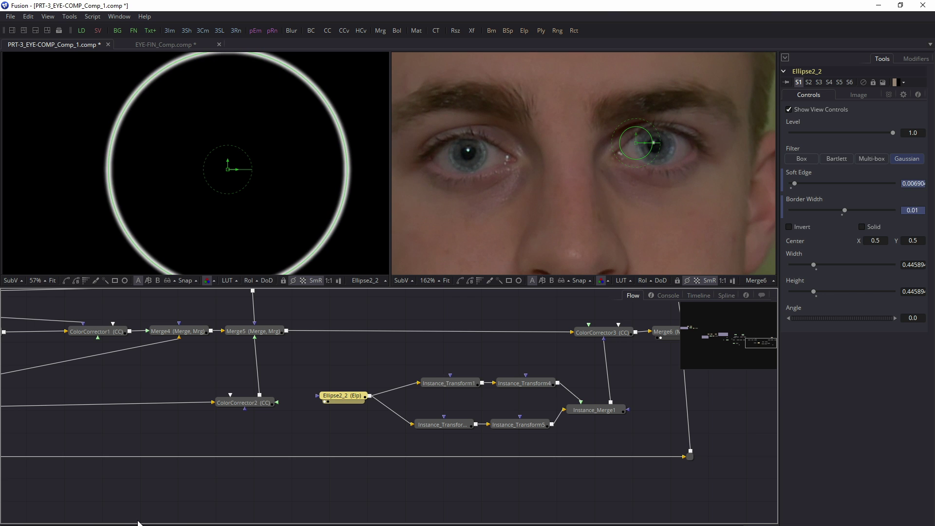
# Step: Shift Ellipse2_2's animation about 4 frames earlier and play it back from the start
pyautogui.click(697, 296)
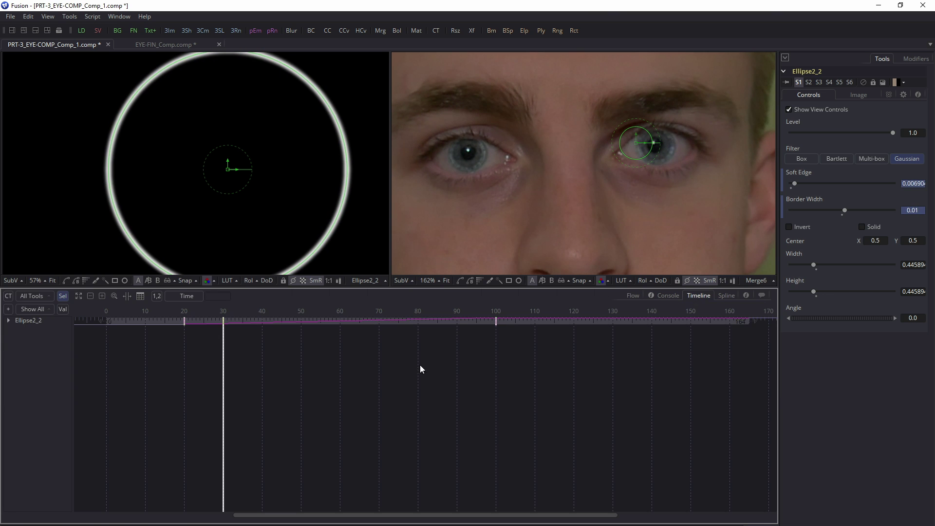
pyautogui.click(496, 323)
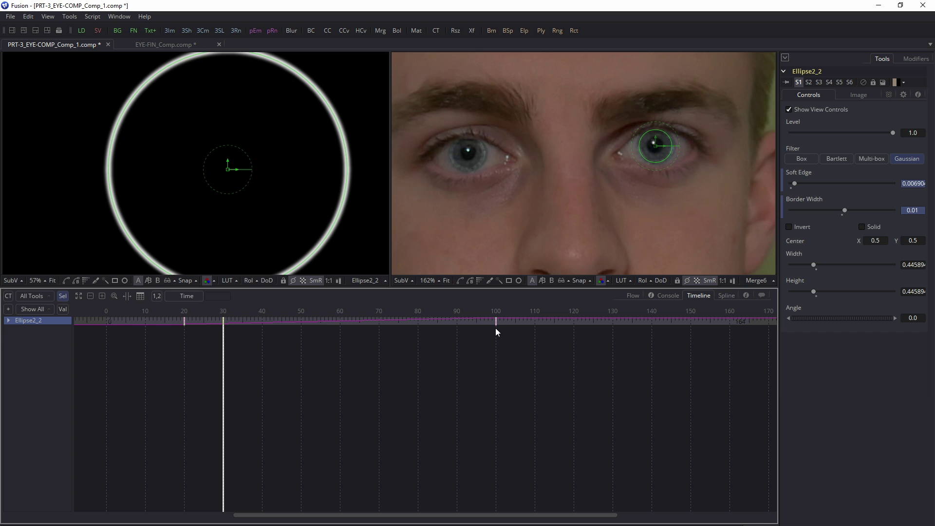
pyautogui.moveTo(496, 325)
pyautogui.mouseDown()
pyautogui.moveTo(452, 325)
pyautogui.moveTo(490, 335)
pyautogui.moveTo(492, 323)
pyautogui.moveTo(481, 326)
pyautogui.mouseUp()
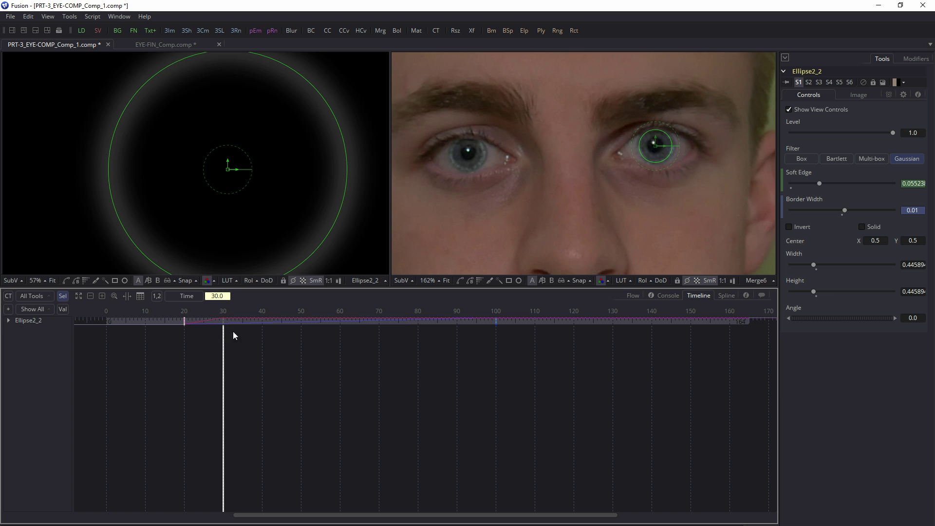
pyautogui.click(625, 297)
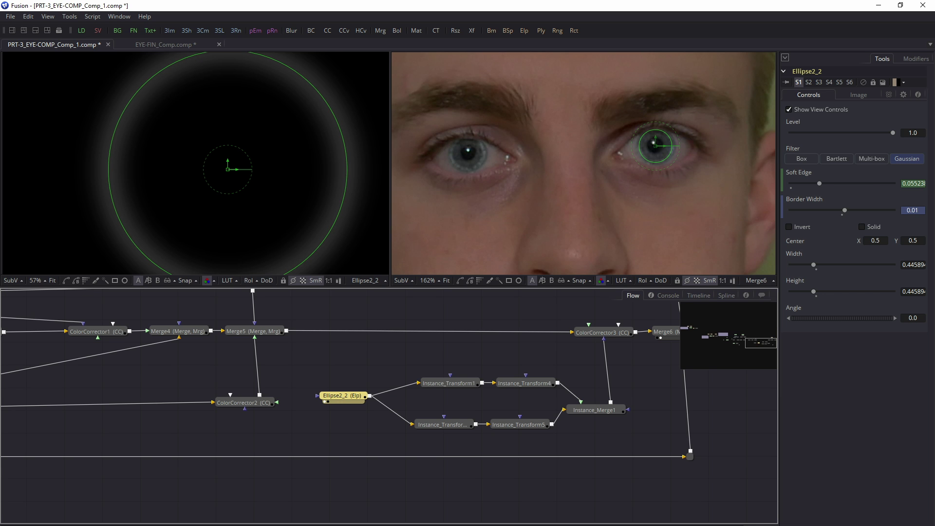
pyautogui.press('Home')
pyautogui.press('space')
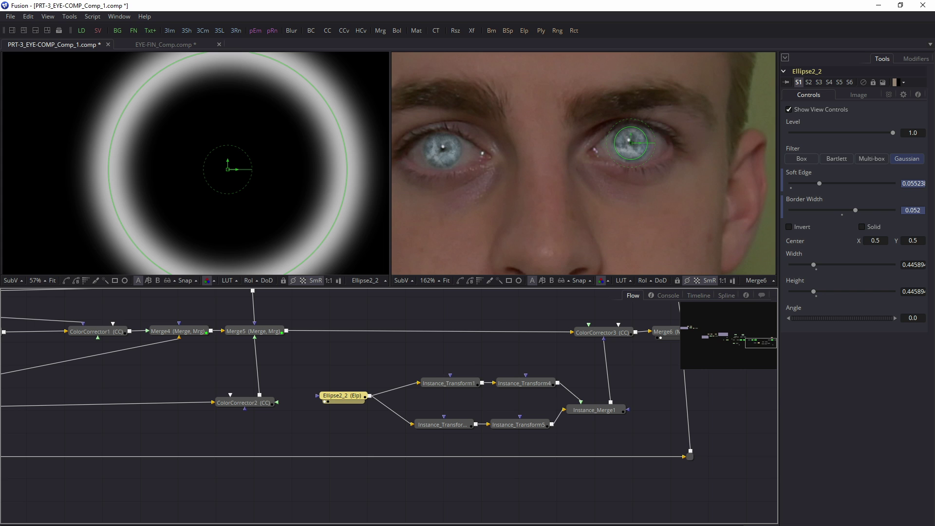
# Step: Move the second Soft Edge/Border Width keyframe earlier to frame 27, then deselect the ellipse
pyautogui.click(691, 296)
pyautogui.click(8, 320)
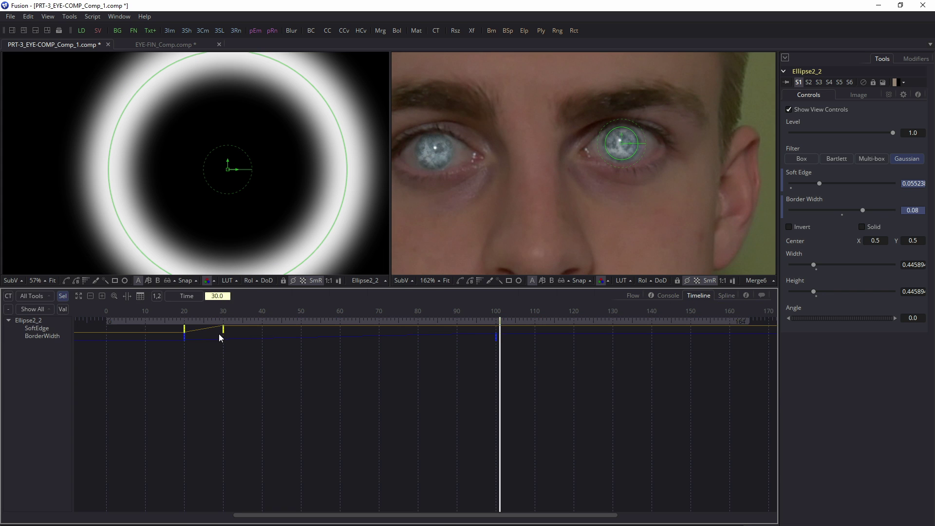
pyautogui.click(496, 337)
pyautogui.click(632, 296)
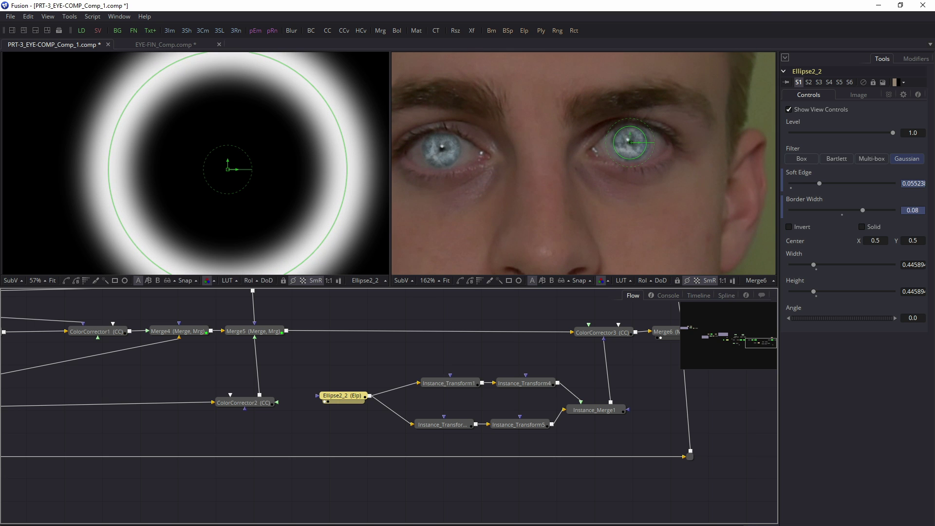
pyautogui.click(598, 460)
# Step: Set ColorCorrector4's master contrast to about 1.076, gain 1.229, and lift slightly raised
pyautogui.scroll(-2, 612, 168)
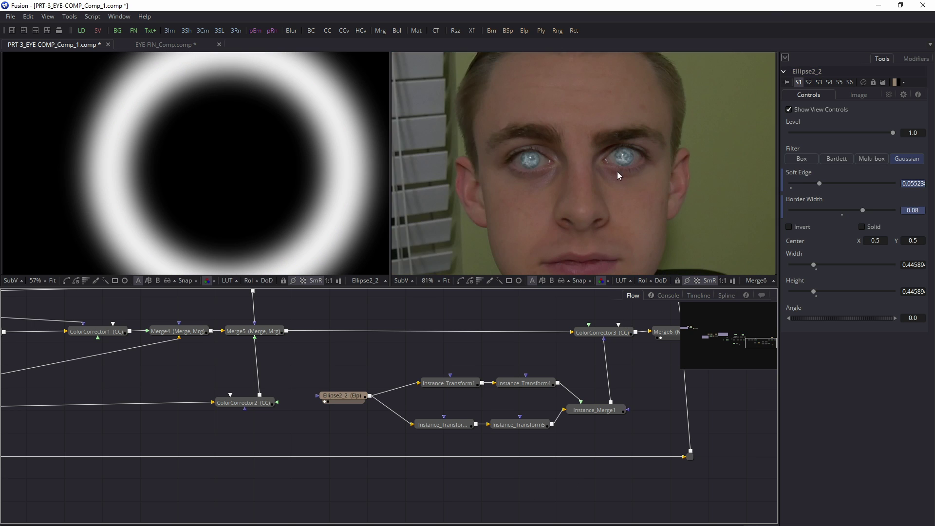
pyautogui.moveTo(660, 396); pyautogui.dragTo(547, 427)
pyautogui.moveTo(626, 363); pyautogui.dragTo(568, 371)
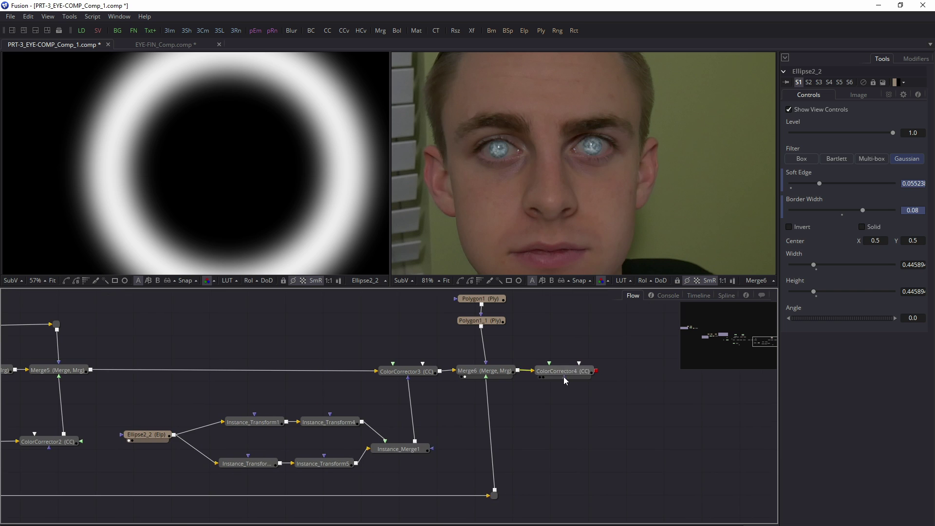
pyautogui.click(568, 371)
pyautogui.scroll(-2, 618, 167)
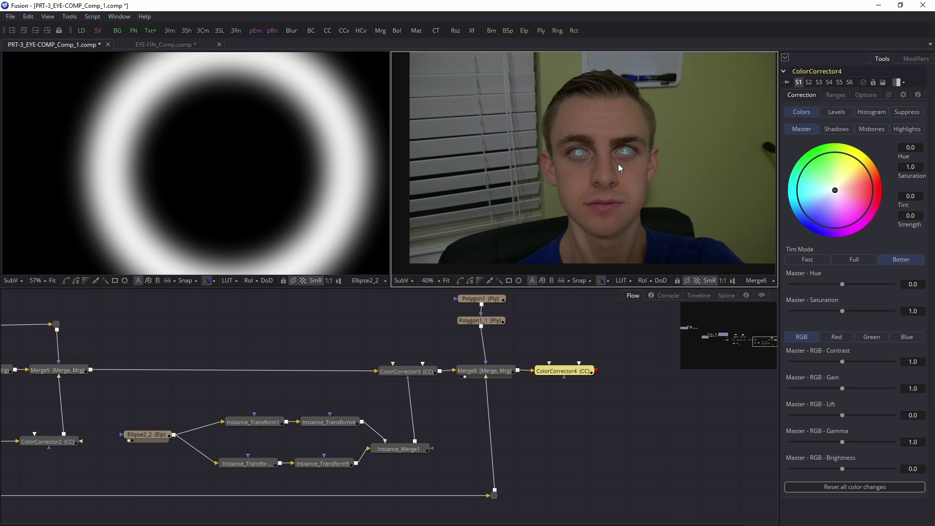
pyautogui.moveTo(843, 385); pyautogui.dragTo(851, 361)
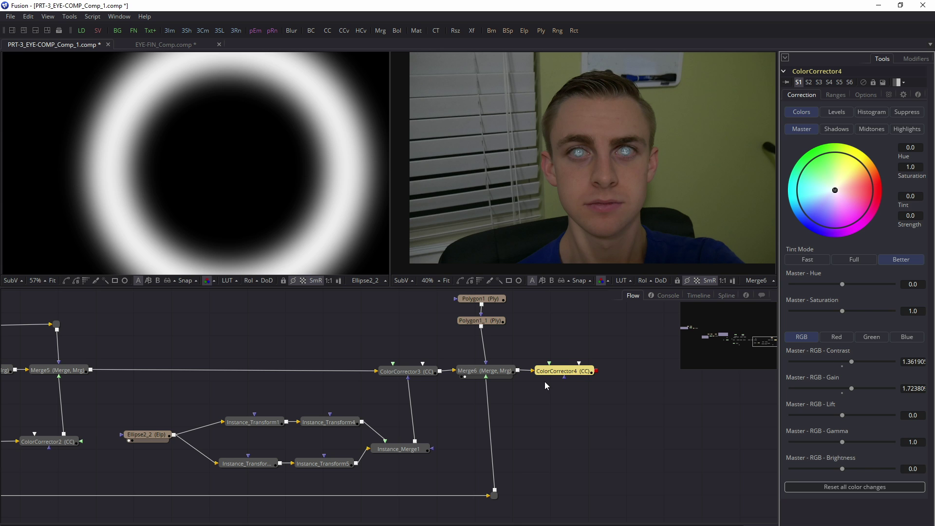
pyautogui.click(545, 378)
pyautogui.click(843, 367)
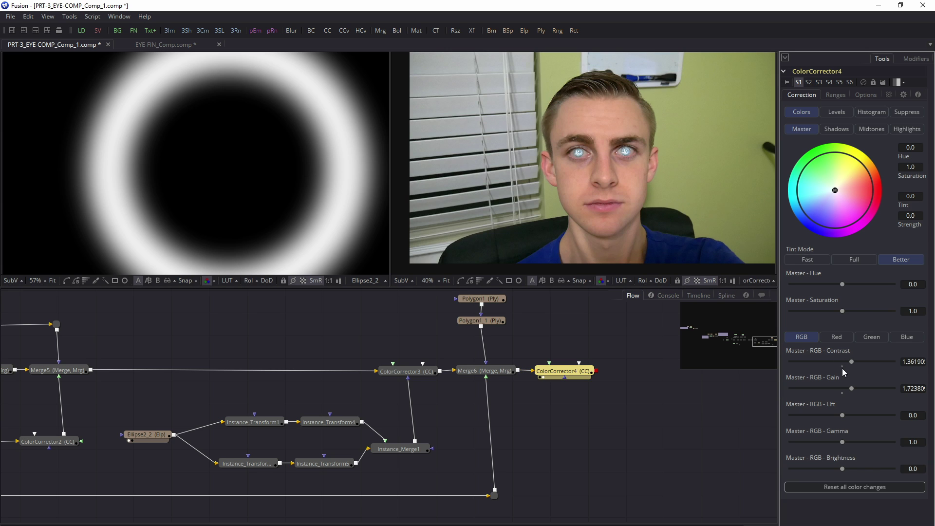
pyautogui.moveTo(841, 393); pyautogui.dragTo(843, 362)
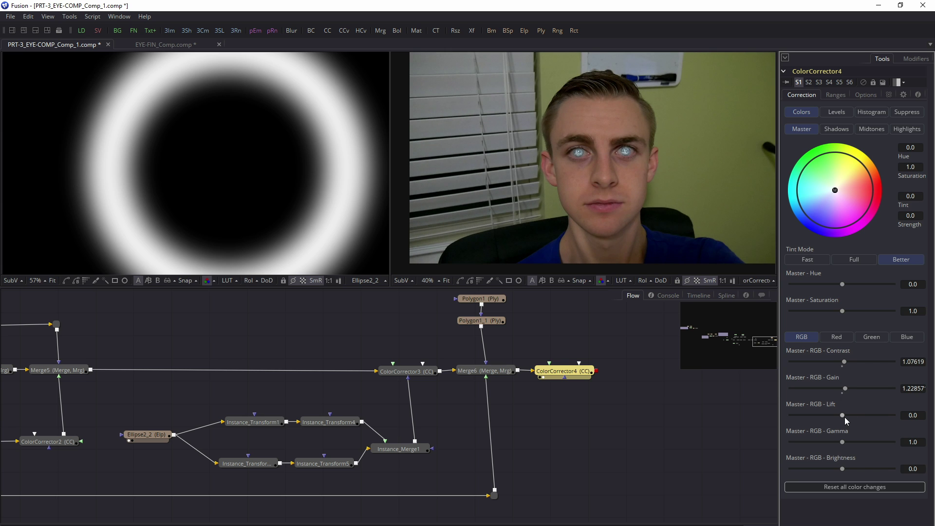
pyautogui.moveTo(844, 417); pyautogui.dragTo(846, 416)
pyautogui.moveTo(844, 471); pyautogui.dragTo(842, 469)
# Step: Darken the shadows with a Shadows-range lift of about -0.067
pyautogui.click(837, 130)
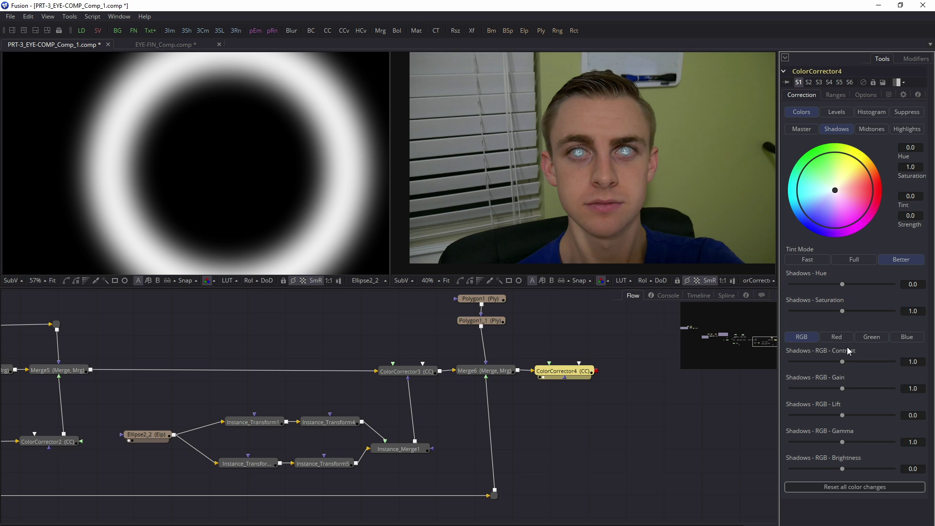
pyautogui.moveTo(845, 415); pyautogui.dragTo(840, 416)
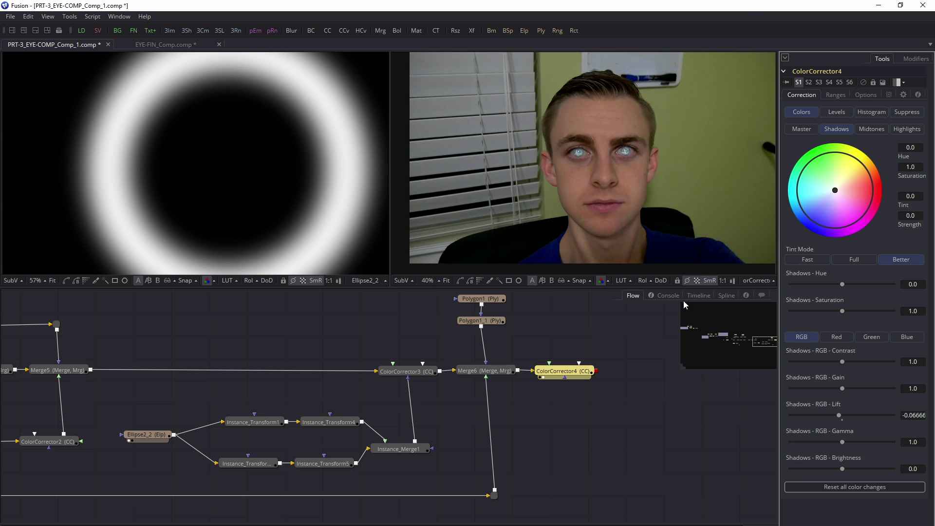
pyautogui.scroll(-2, 610, 213)
pyautogui.scroll(2, 608, 190)
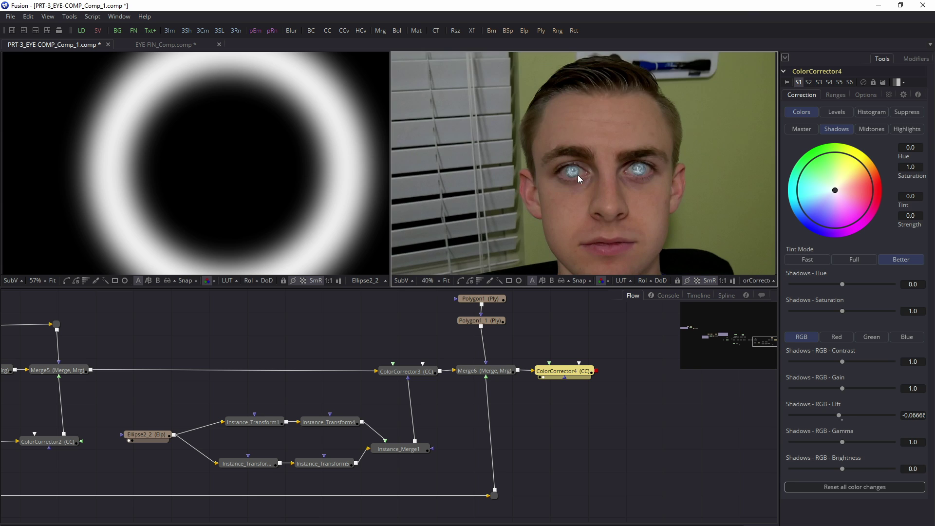
pyautogui.moveTo(577, 175); pyautogui.dragTo(571, 153)
pyautogui.scroll(-2, 572, 153)
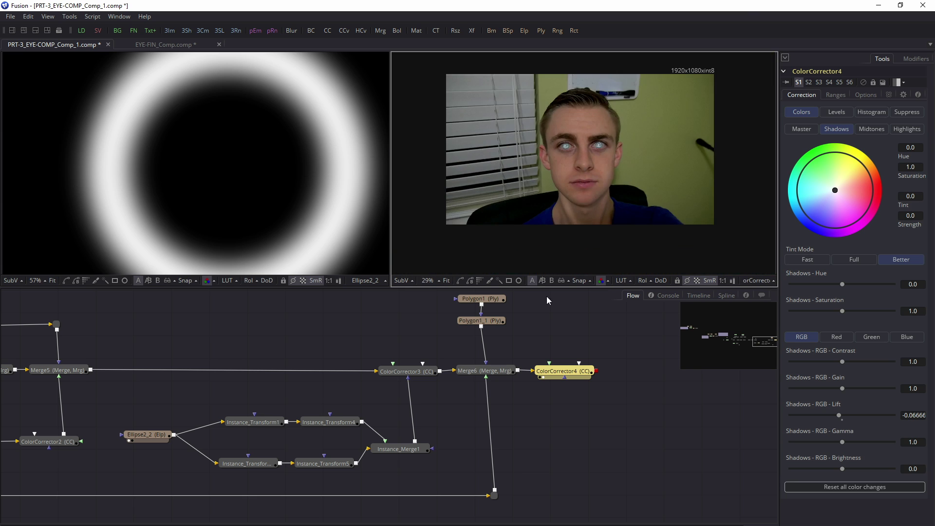
pyautogui.click(465, 377)
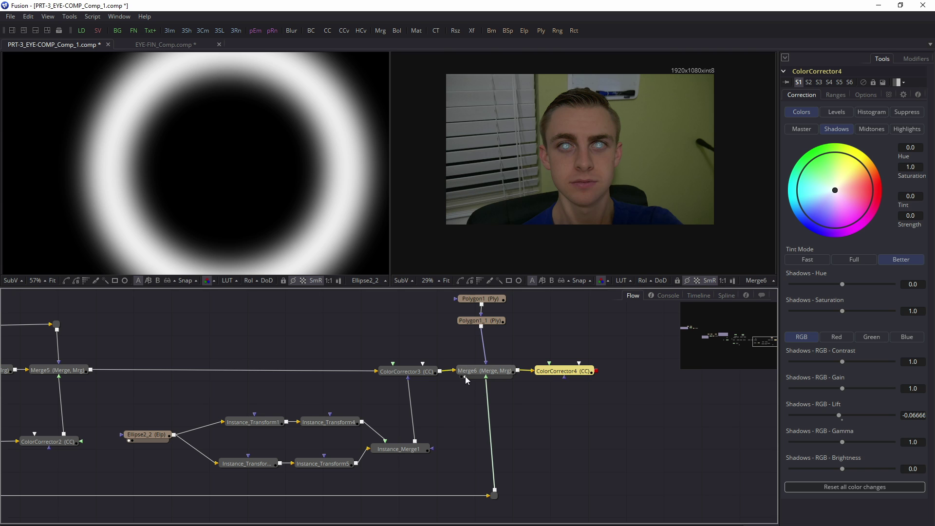
pyautogui.click(544, 377)
pyautogui.scroll(3, 608, 171)
pyautogui.scroll(2, 619, 193)
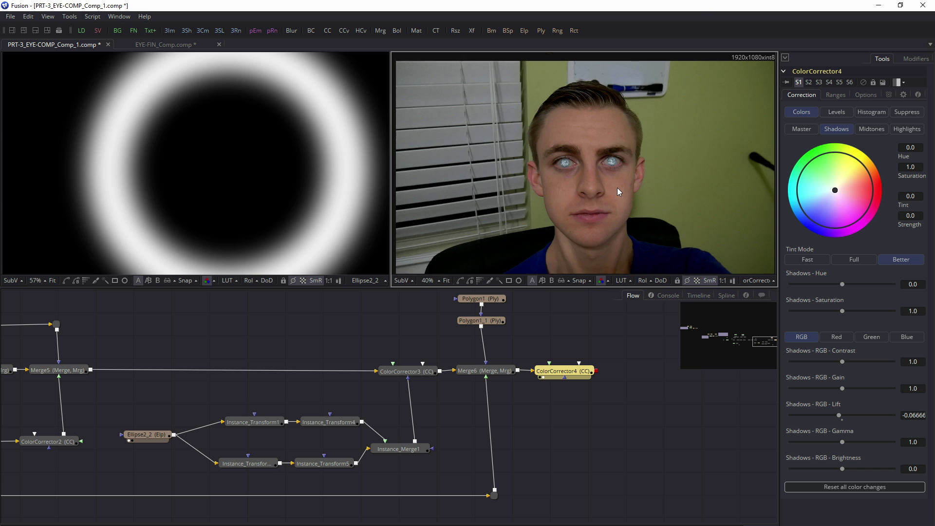
pyautogui.scroll(-2, 655, 185)
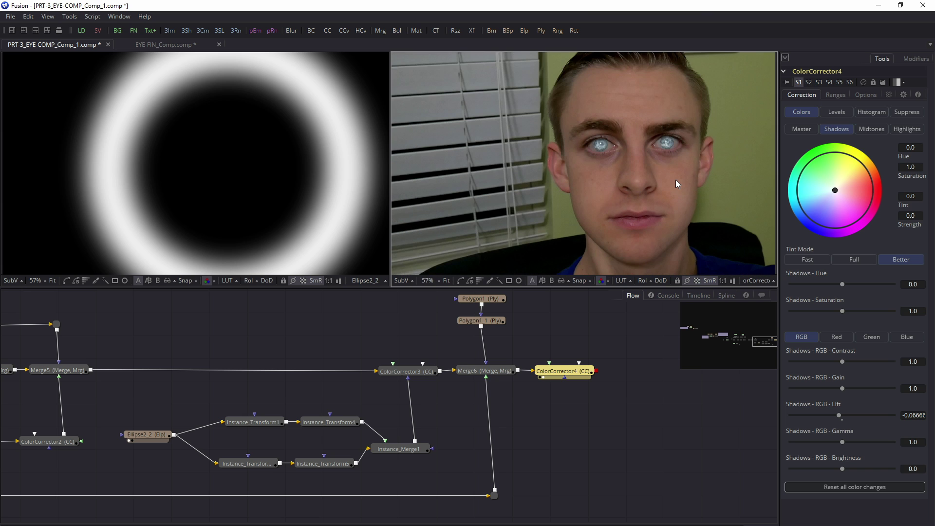
pyautogui.moveTo(658, 197); pyautogui.dragTo(643, 186)
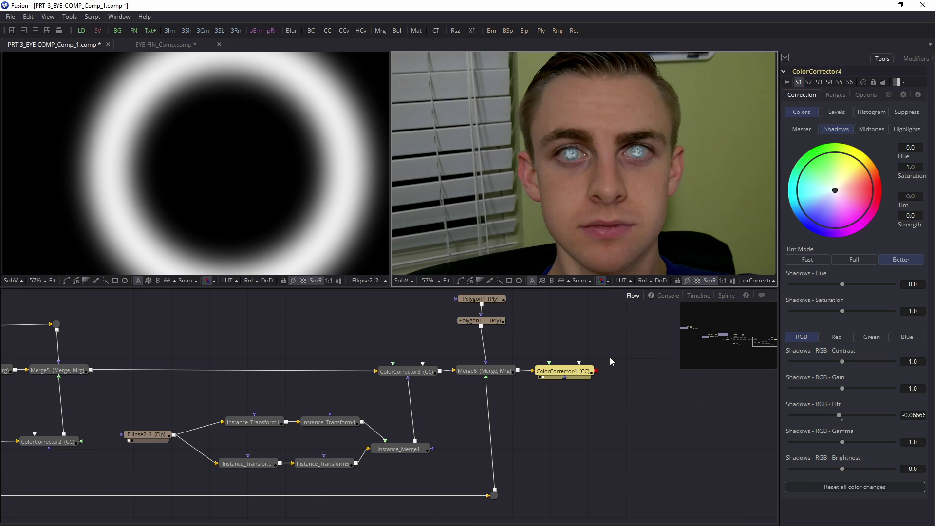
pyautogui.scroll(-3, 621, 163)
pyautogui.scroll(2, 621, 162)
pyautogui.hotkey('ctrl', 'f')
# Step: Pan to the marble and noise texture nodes and briefly box-select them
pyautogui.moveTo(309, 336); pyautogui.dragTo(722, 401)
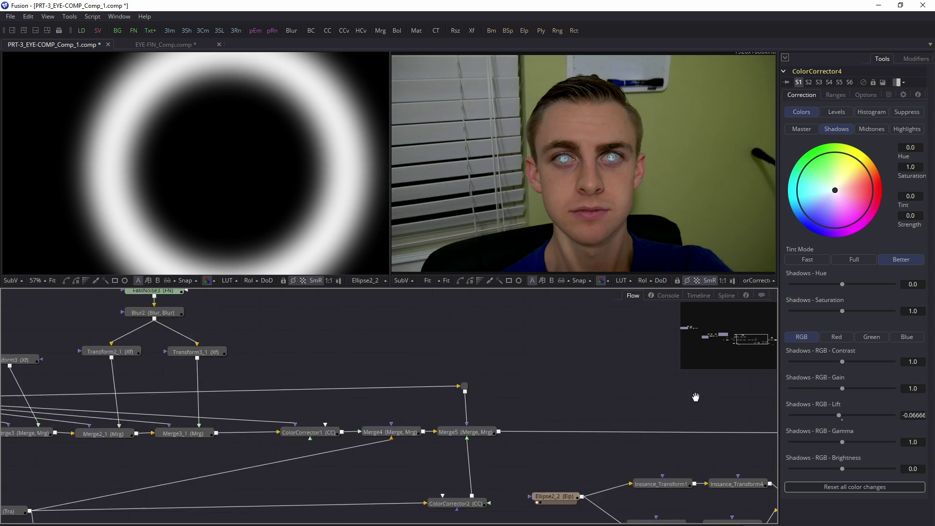
pyautogui.moveTo(499, 381); pyautogui.dragTo(638, 376)
pyautogui.moveTo(232, 329)
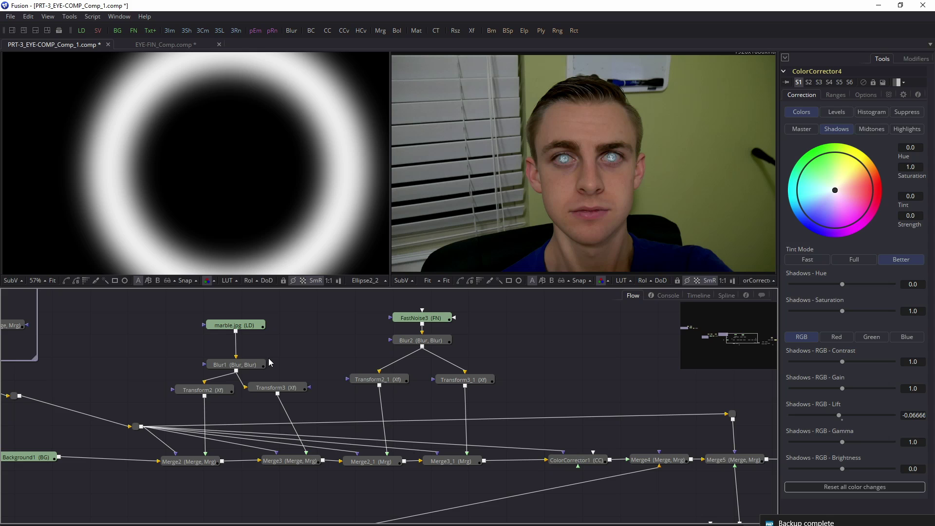
pyautogui.moveTo(149, 296); pyautogui.dragTo(577, 435)
pyautogui.click(548, 383)
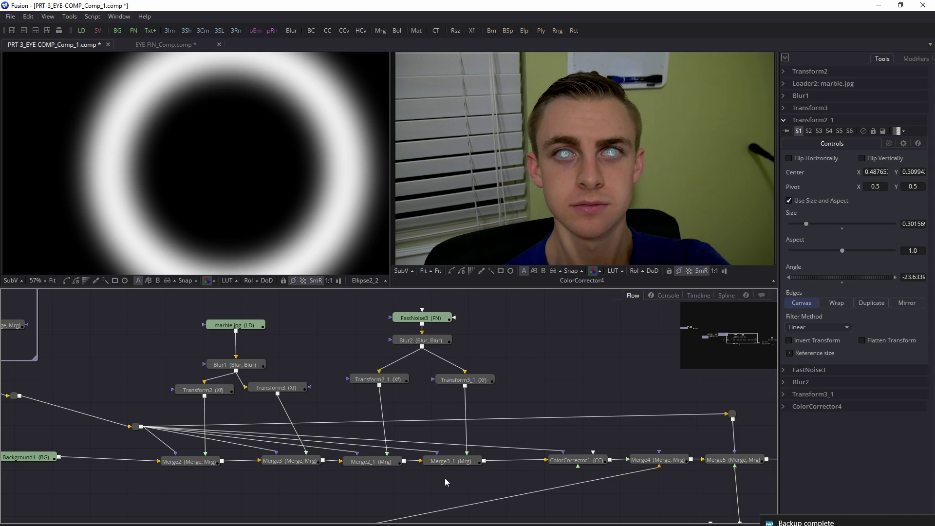
# Step: Load Merge3_1 into the left viewer, check Transform2_1, then pan back to the final correctors
pyautogui.click(427, 465)
pyautogui.press('1')
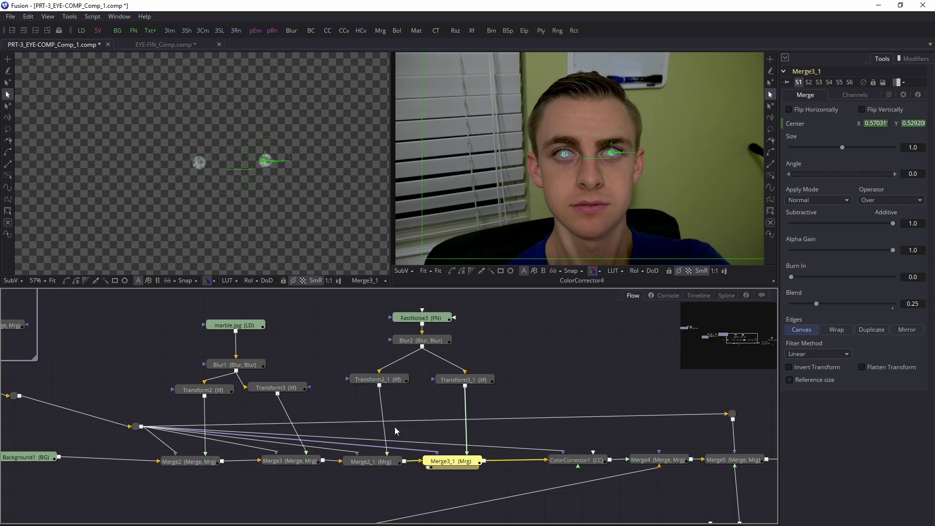
pyautogui.click(375, 380)
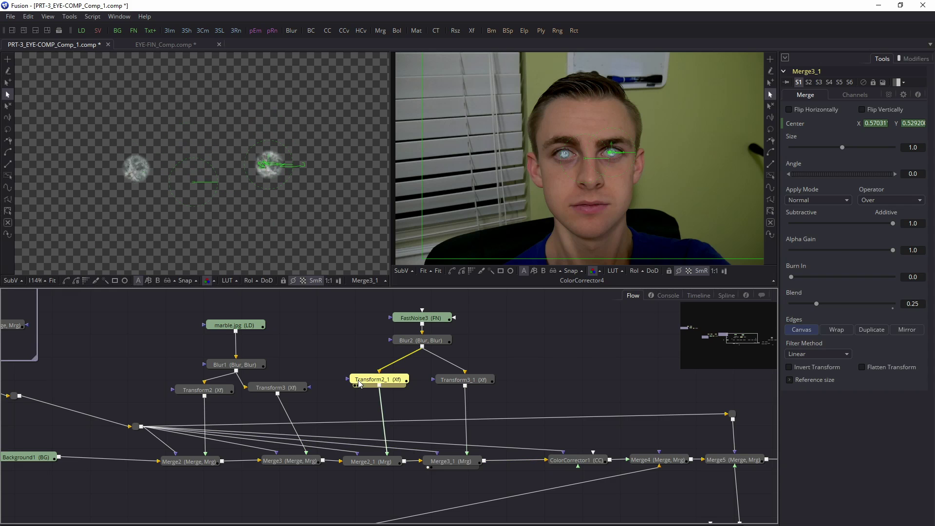
pyautogui.click(314, 335)
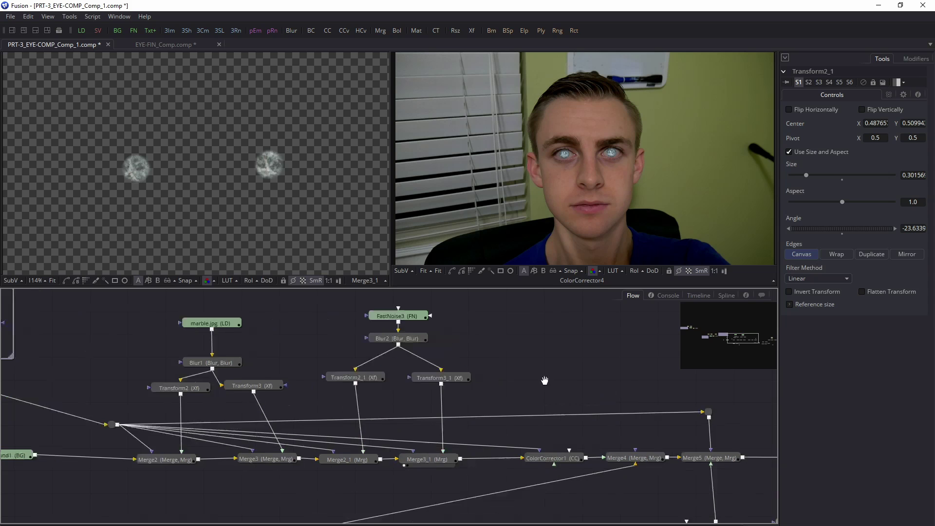
pyautogui.moveTo(446, 371); pyautogui.dragTo(510, 384)
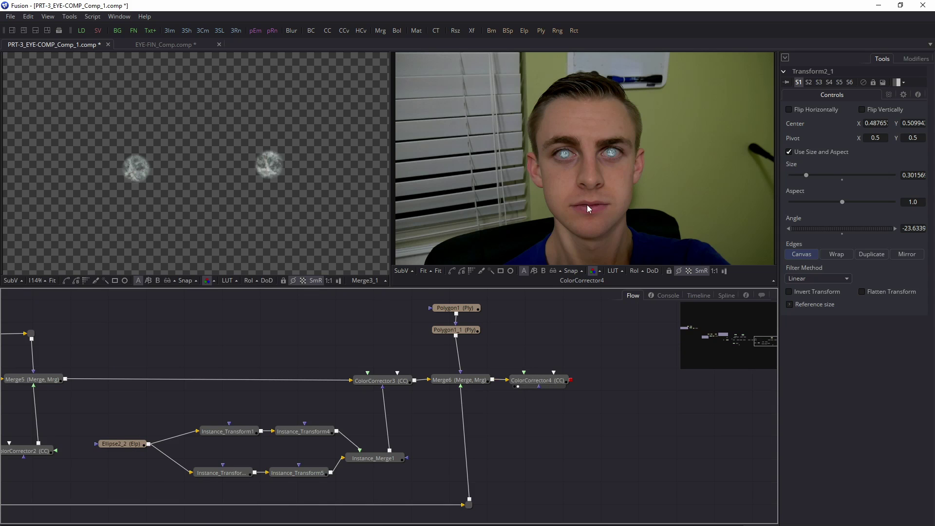
pyautogui.scroll(3, 593, 162)
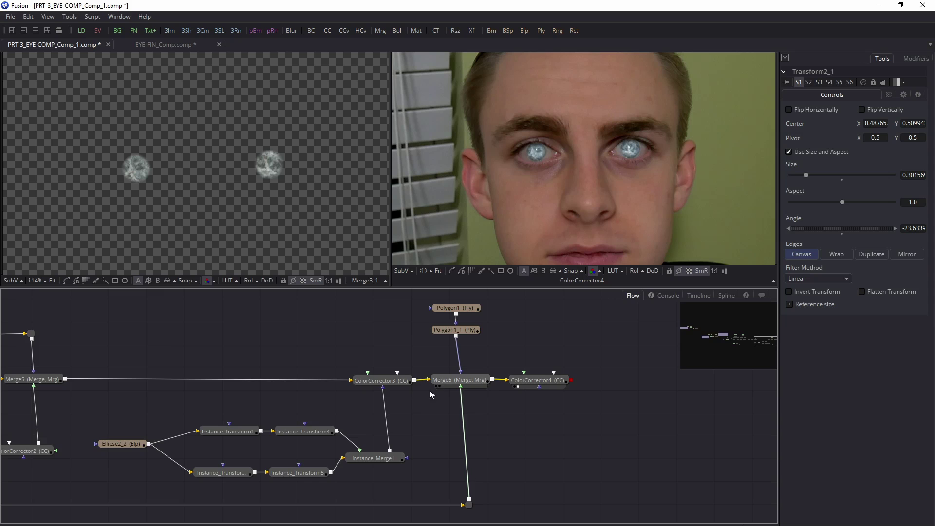
pyautogui.moveTo(413, 400); pyautogui.dragTo(688, 414)
pyautogui.click(290, 468)
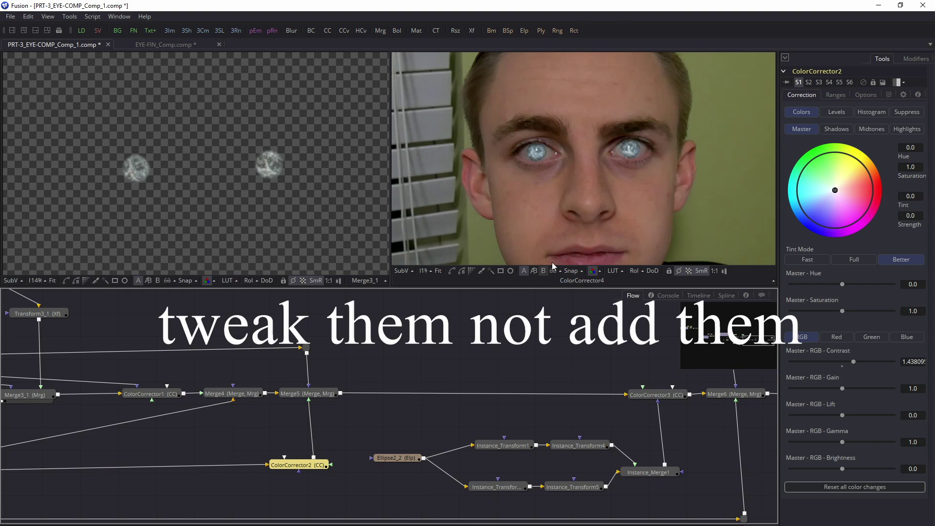
pyautogui.scroll(-2, 555, 244)
pyautogui.click(577, 347)
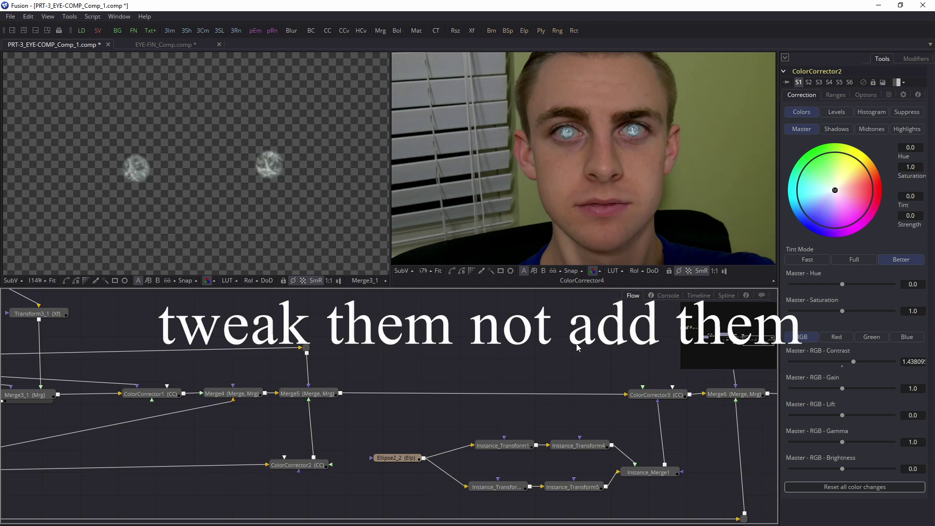
pyautogui.moveTo(588, 363); pyautogui.dragTo(413, 367)
pyautogui.scroll(-2, 602, 186)
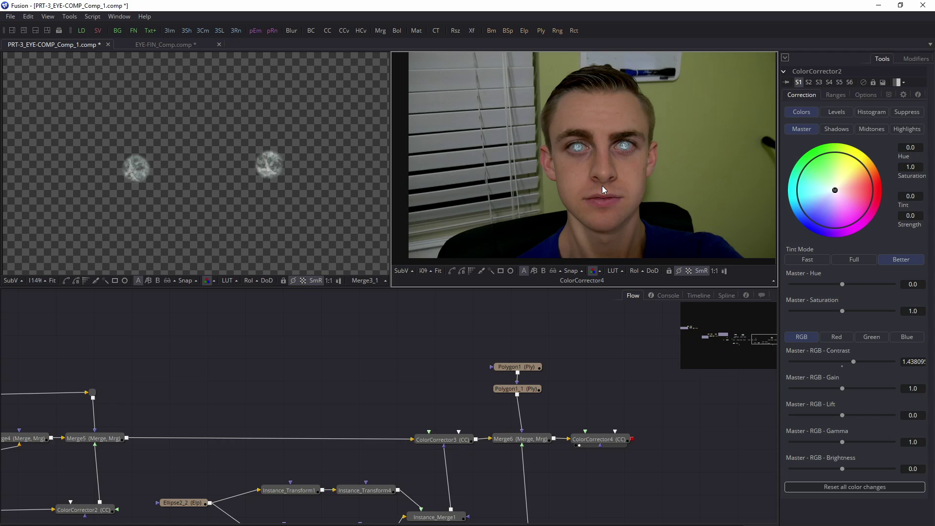
pyautogui.hotkey('ctrl', 'f')
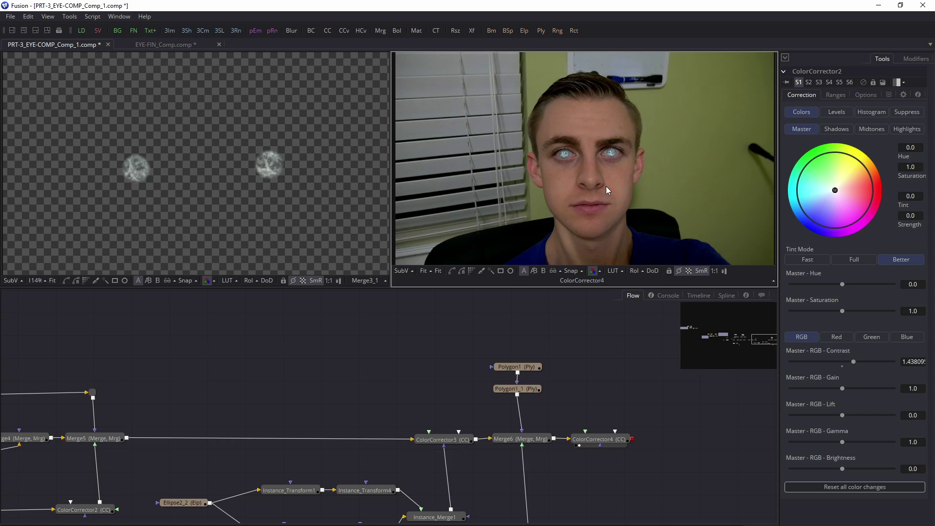